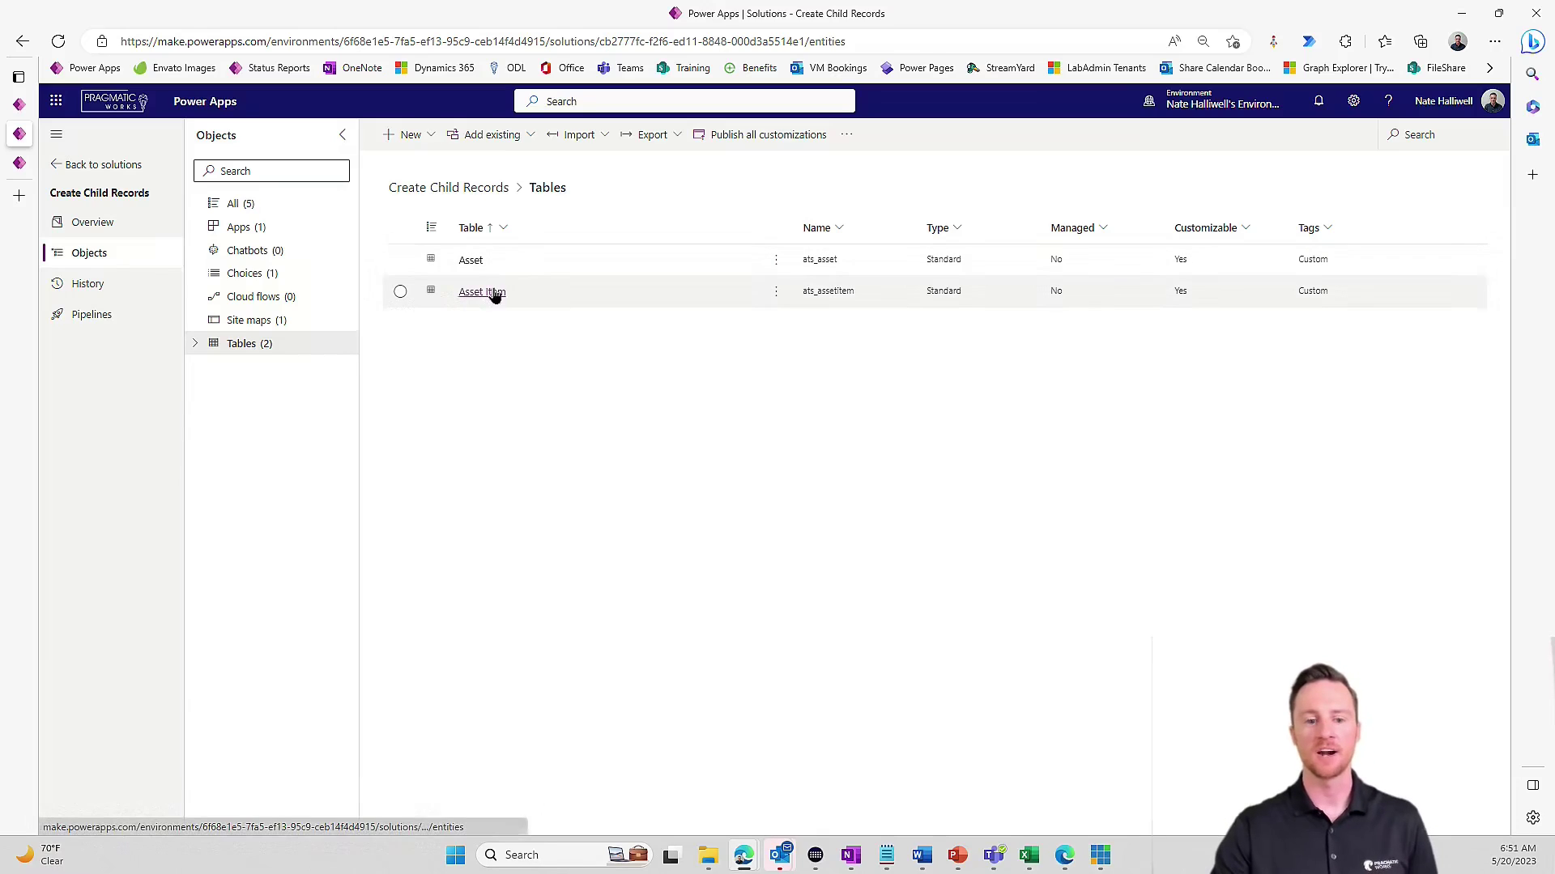
- Switch to the Asset Manager app's Active Assets list
left_click(23, 106)
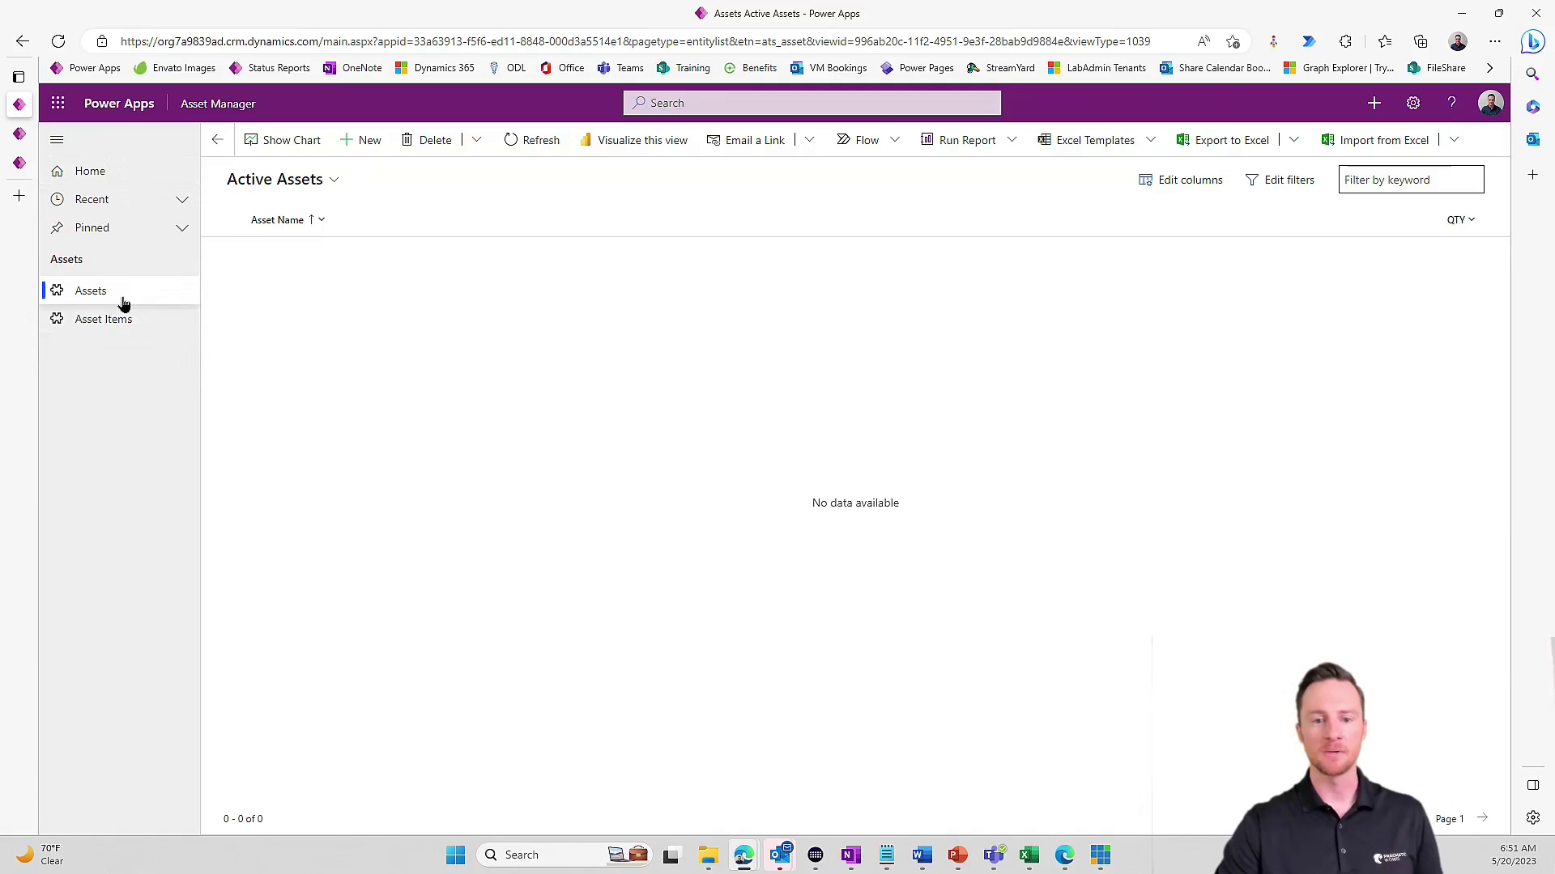
- Create a new asset named 'Lenovo Legion' with QTY 15 and save it
left_click(362, 154)
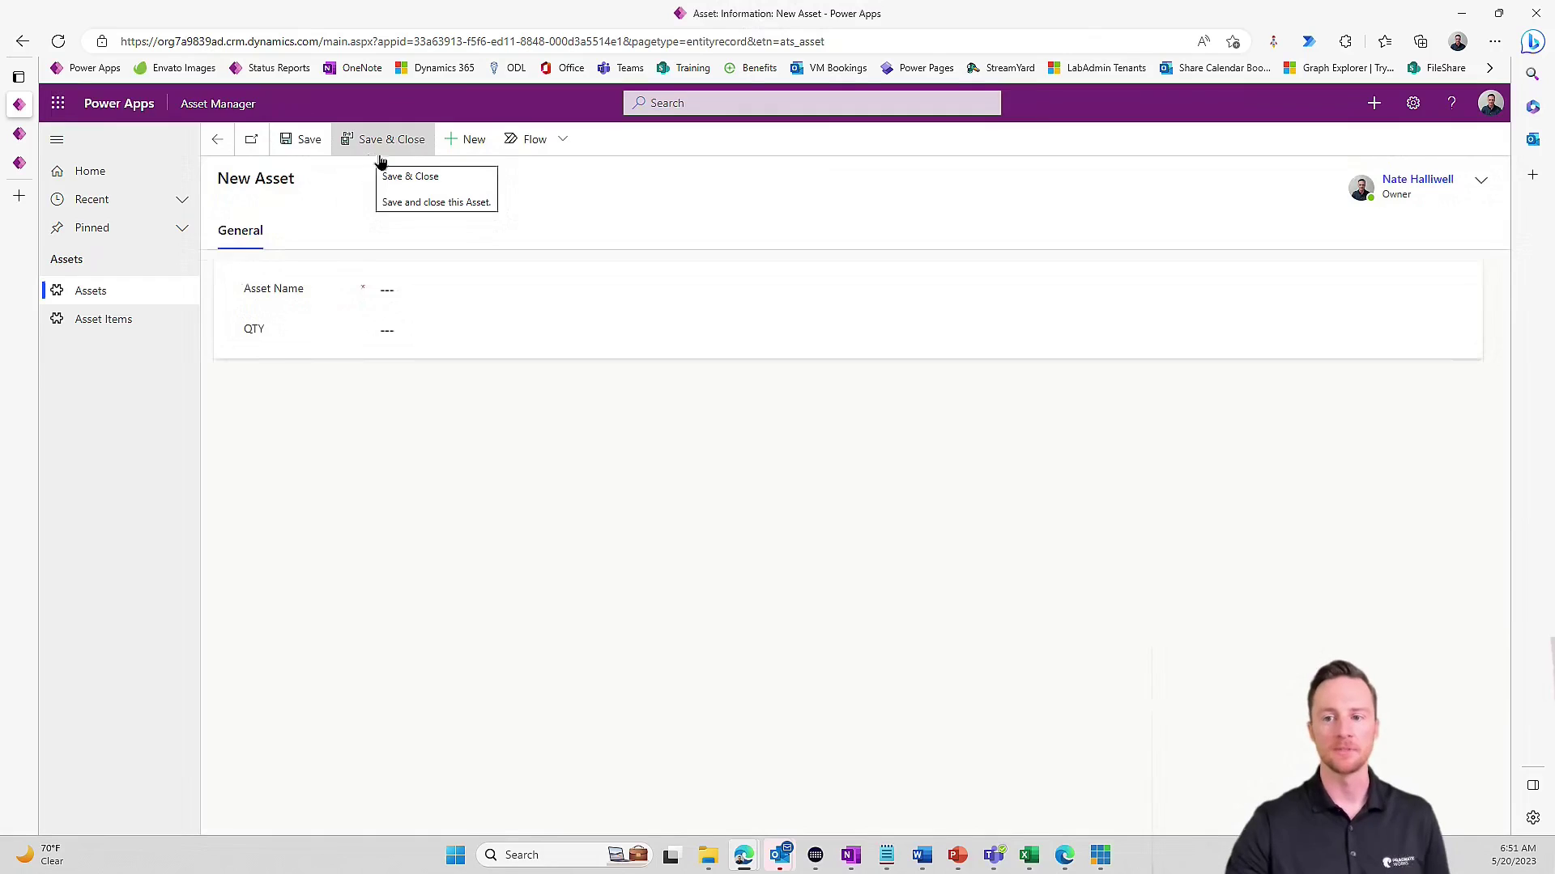
left_click(443, 289)
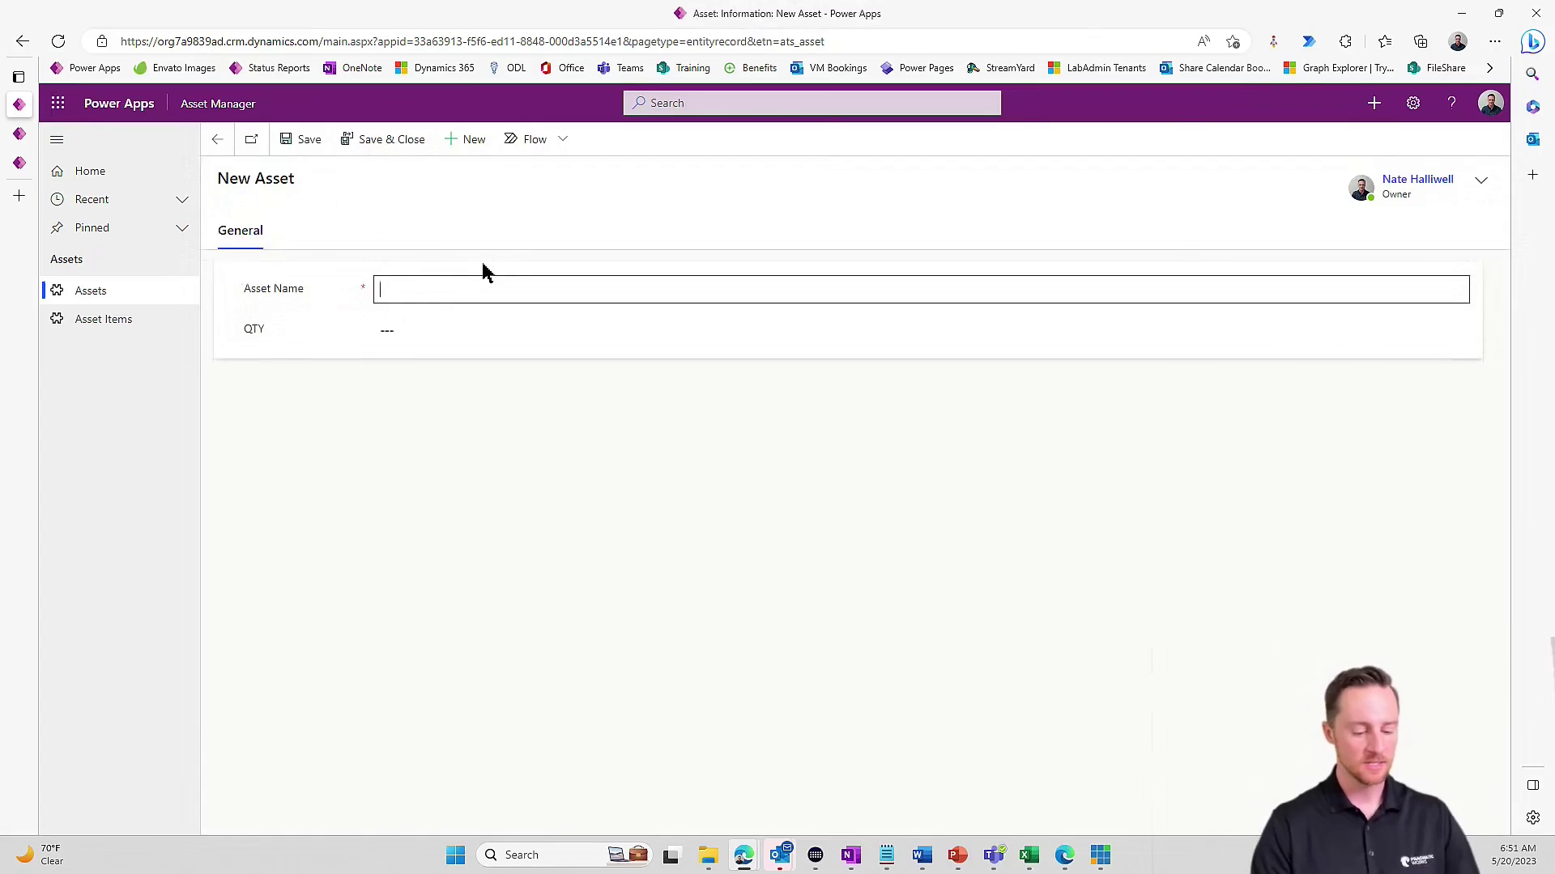
type("Lenovo Legion")
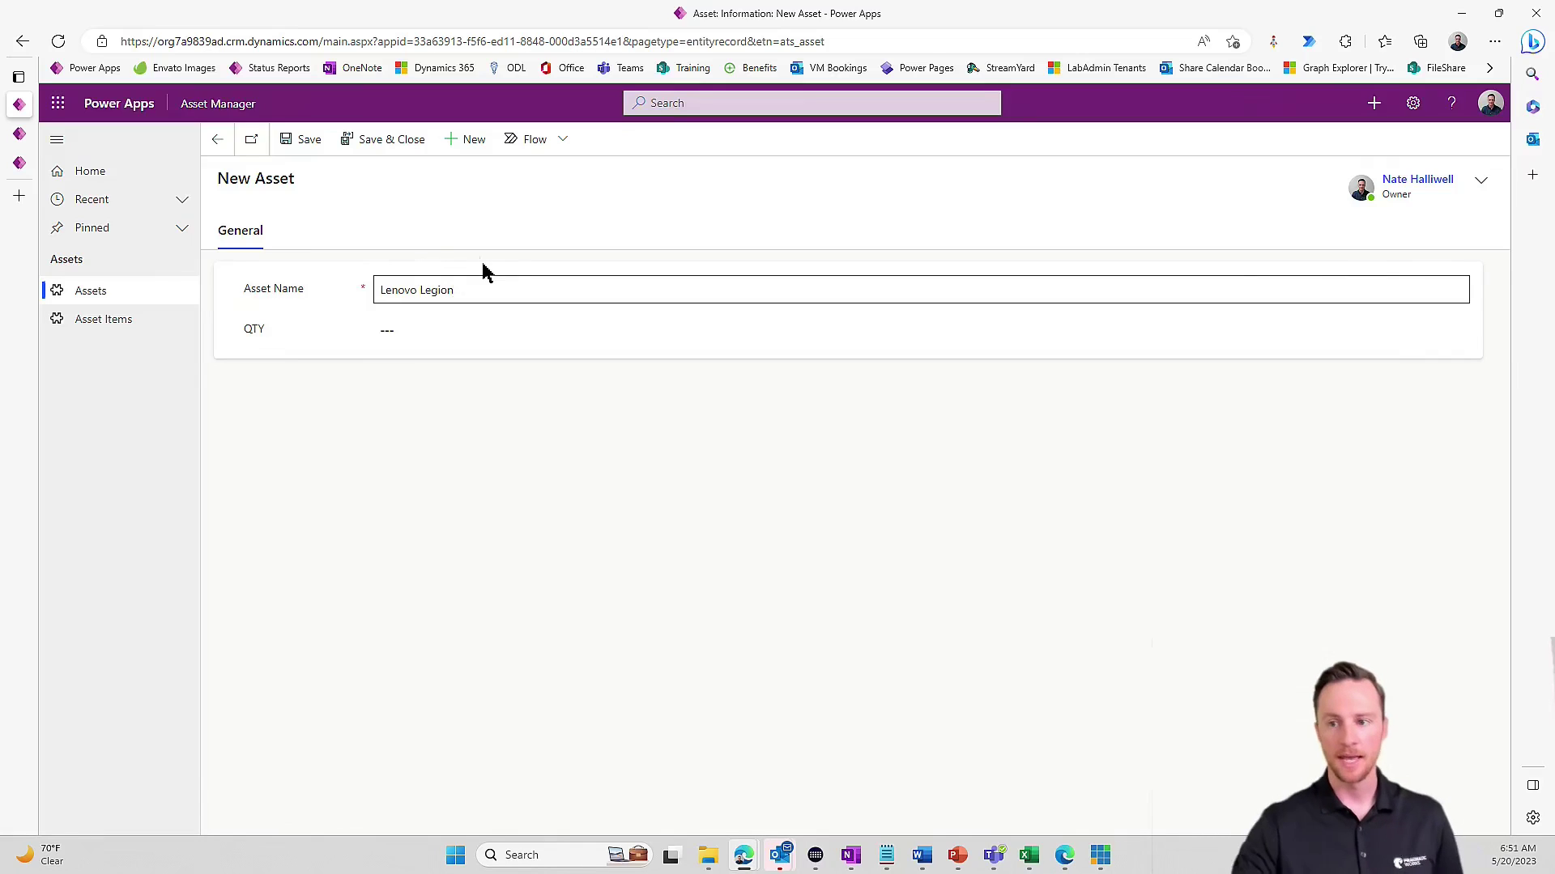
left_click(454, 330)
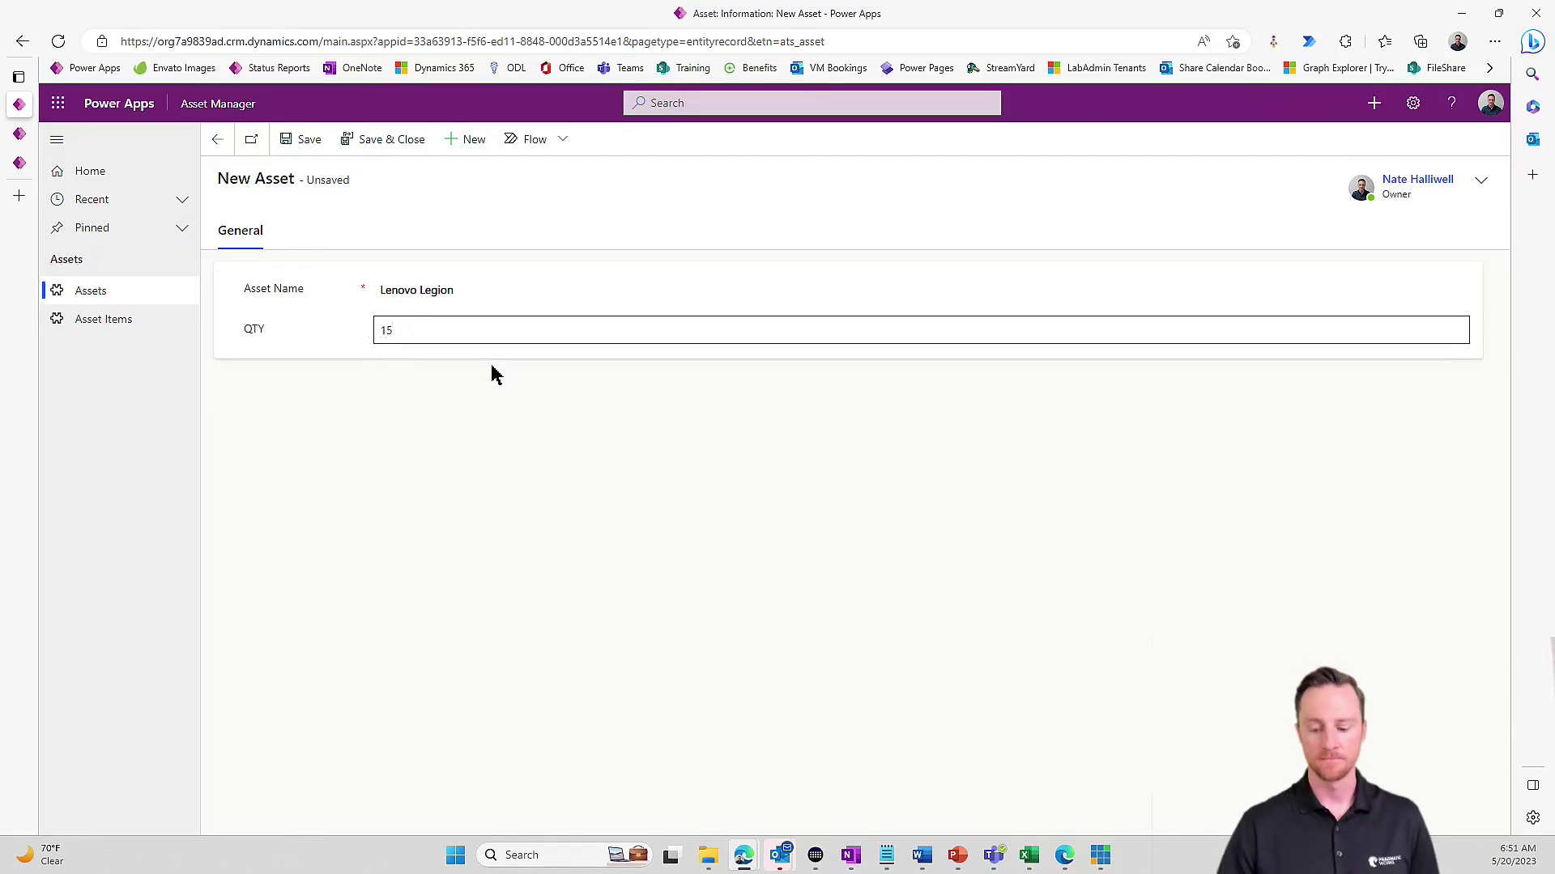
left_click(389, 144)
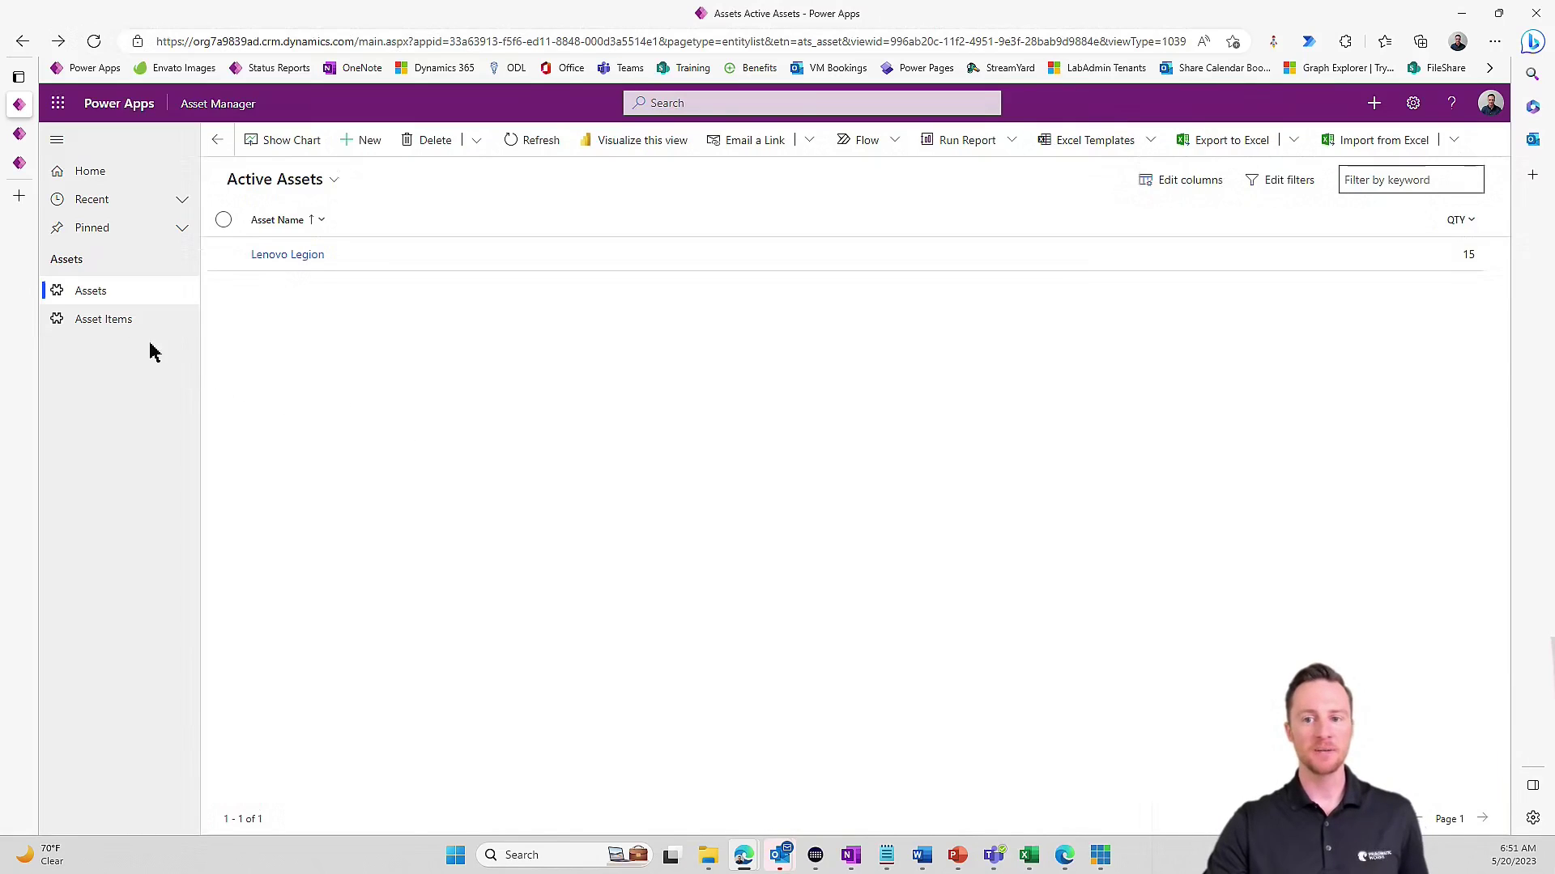
- Add asset item ITM-1061 with parent Lenovo Legion and condition New, then select it
left_click(128, 326)
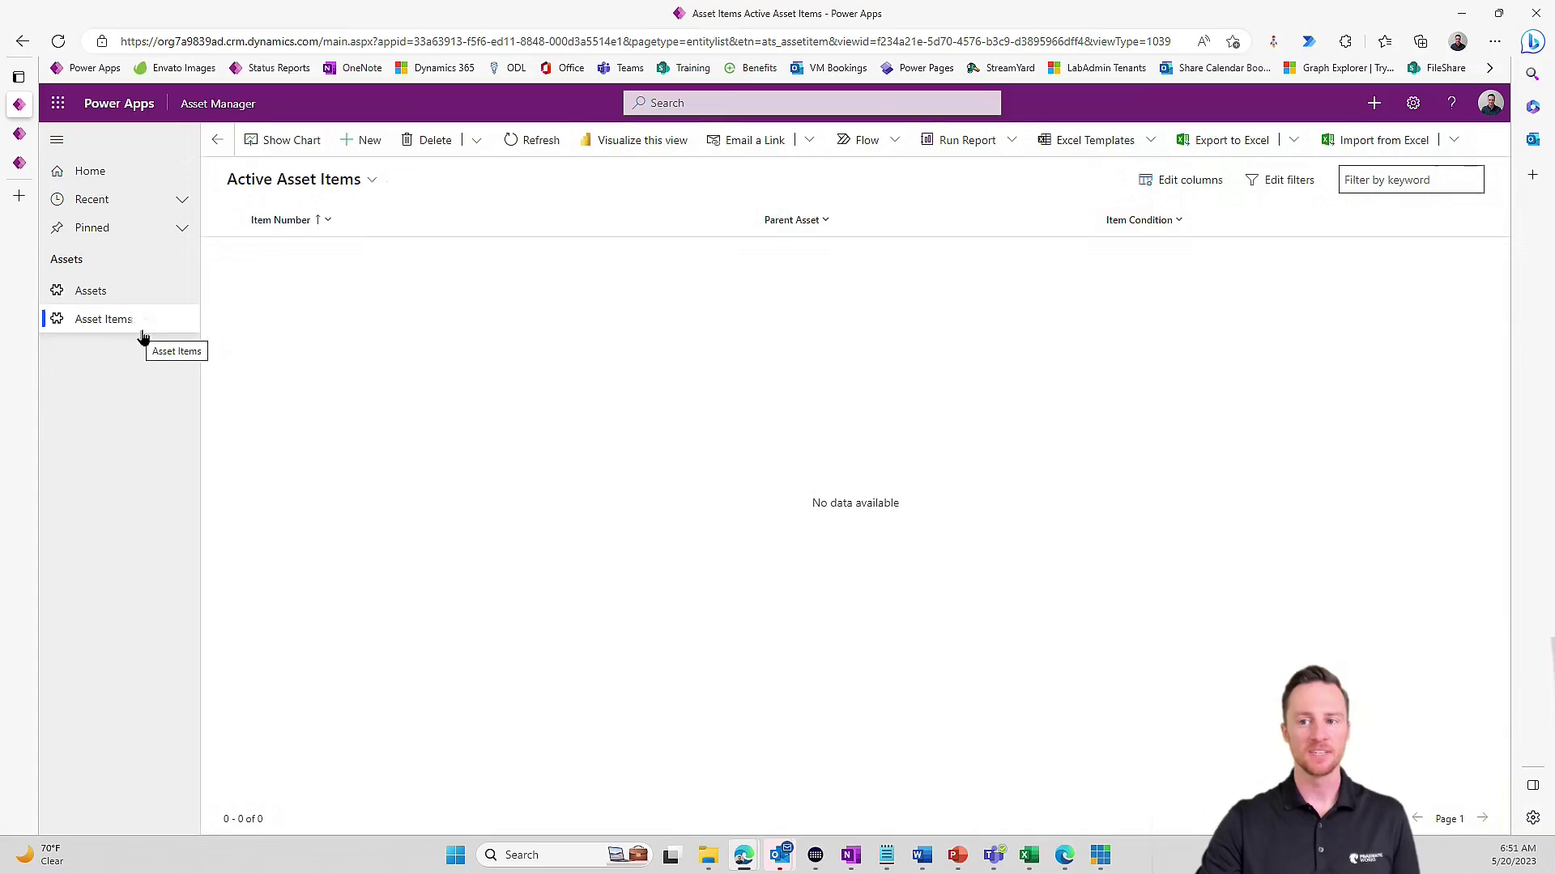
left_click(366, 154)
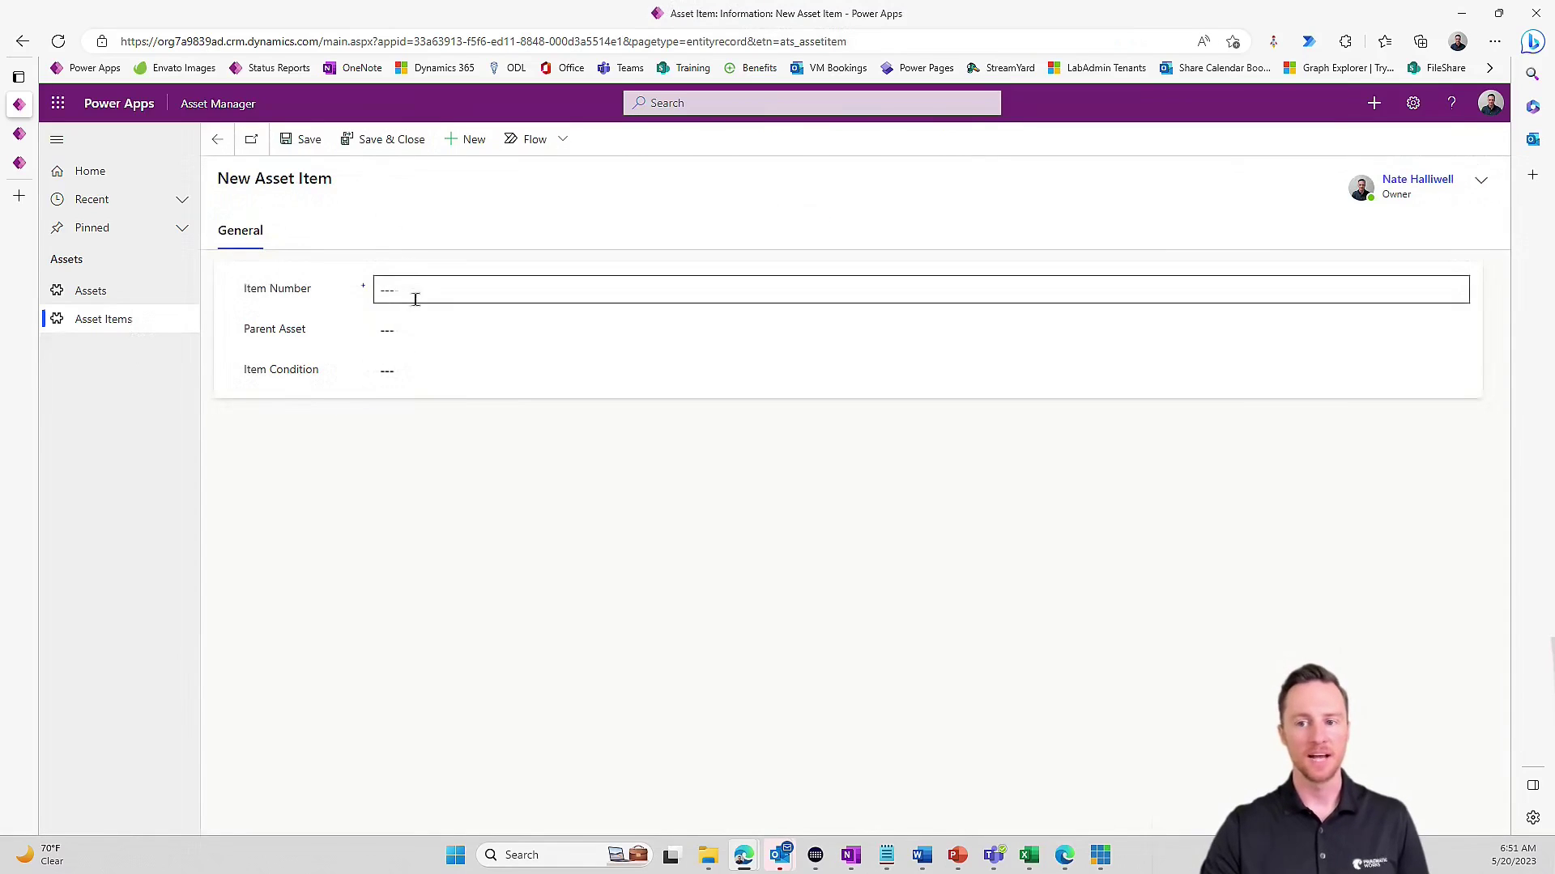
left_click(434, 327)
left_click(451, 387)
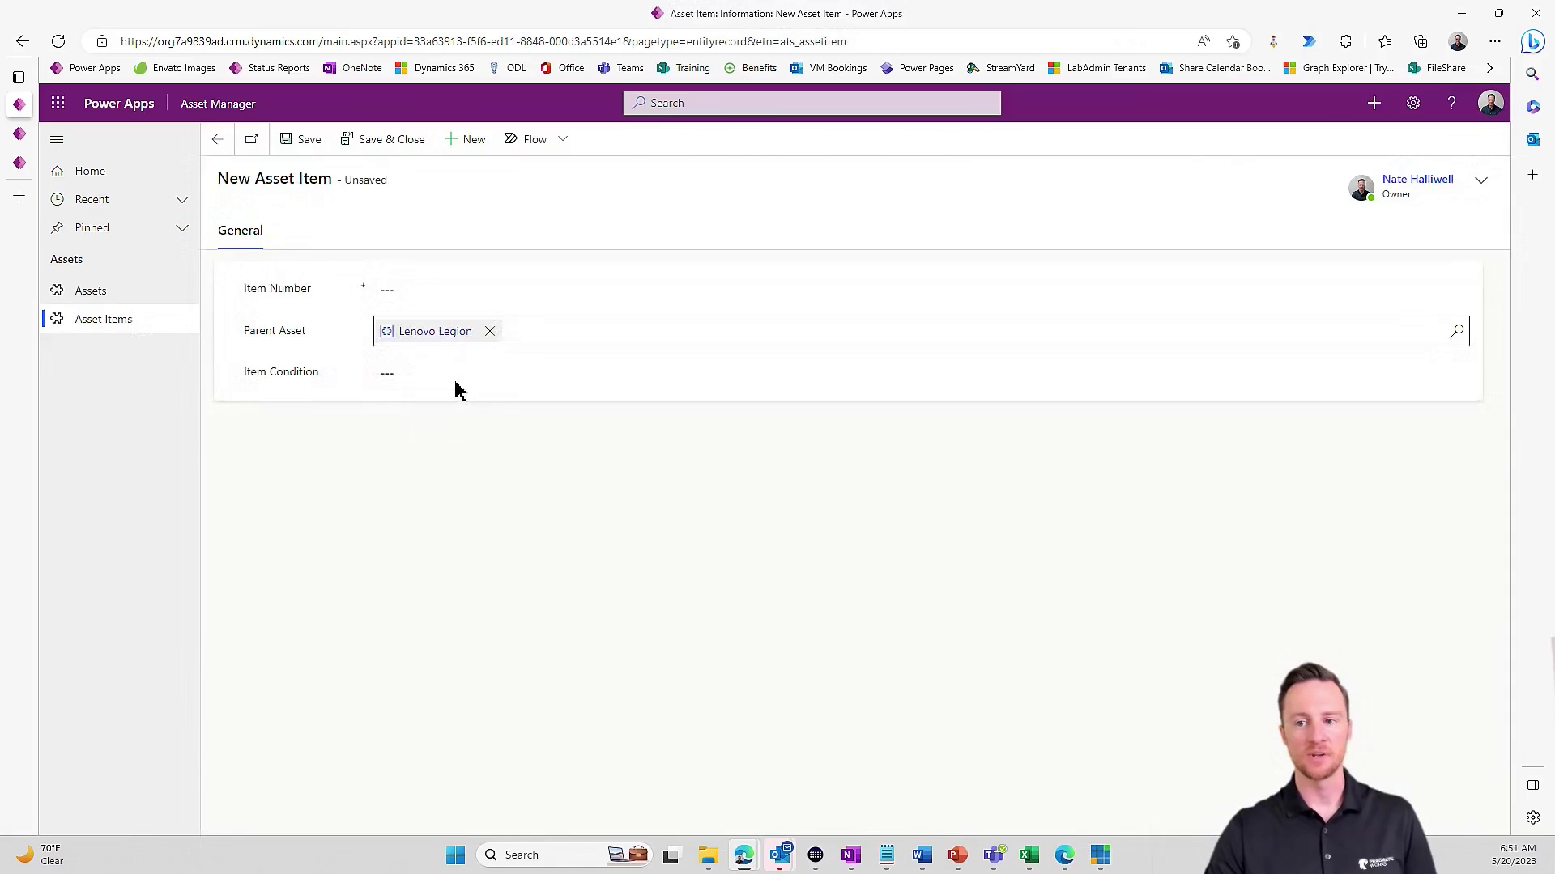
left_click(445, 379)
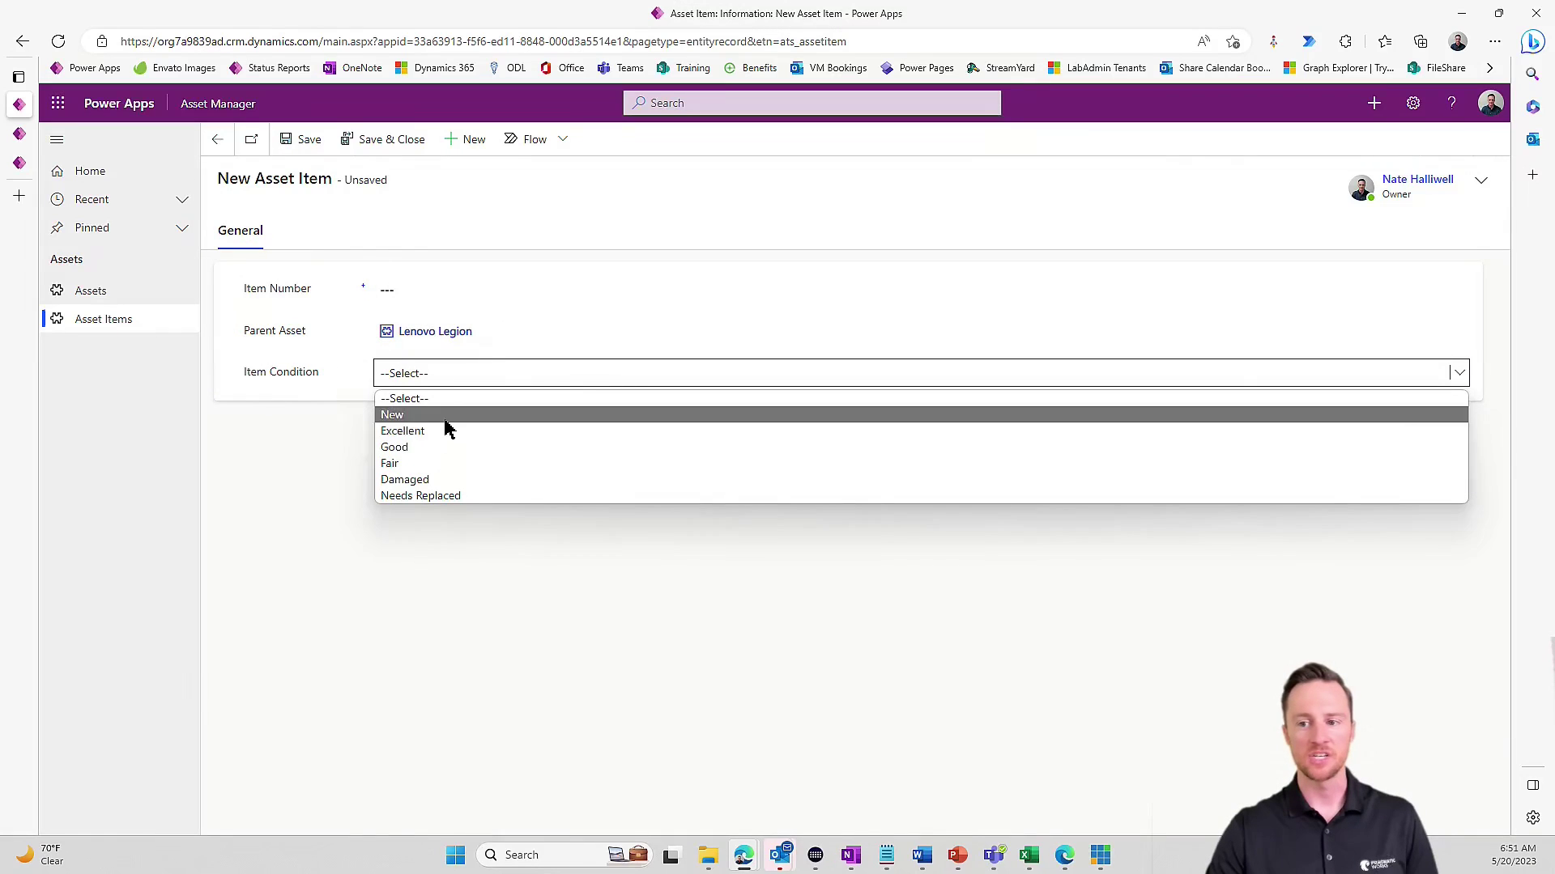
left_click(447, 416)
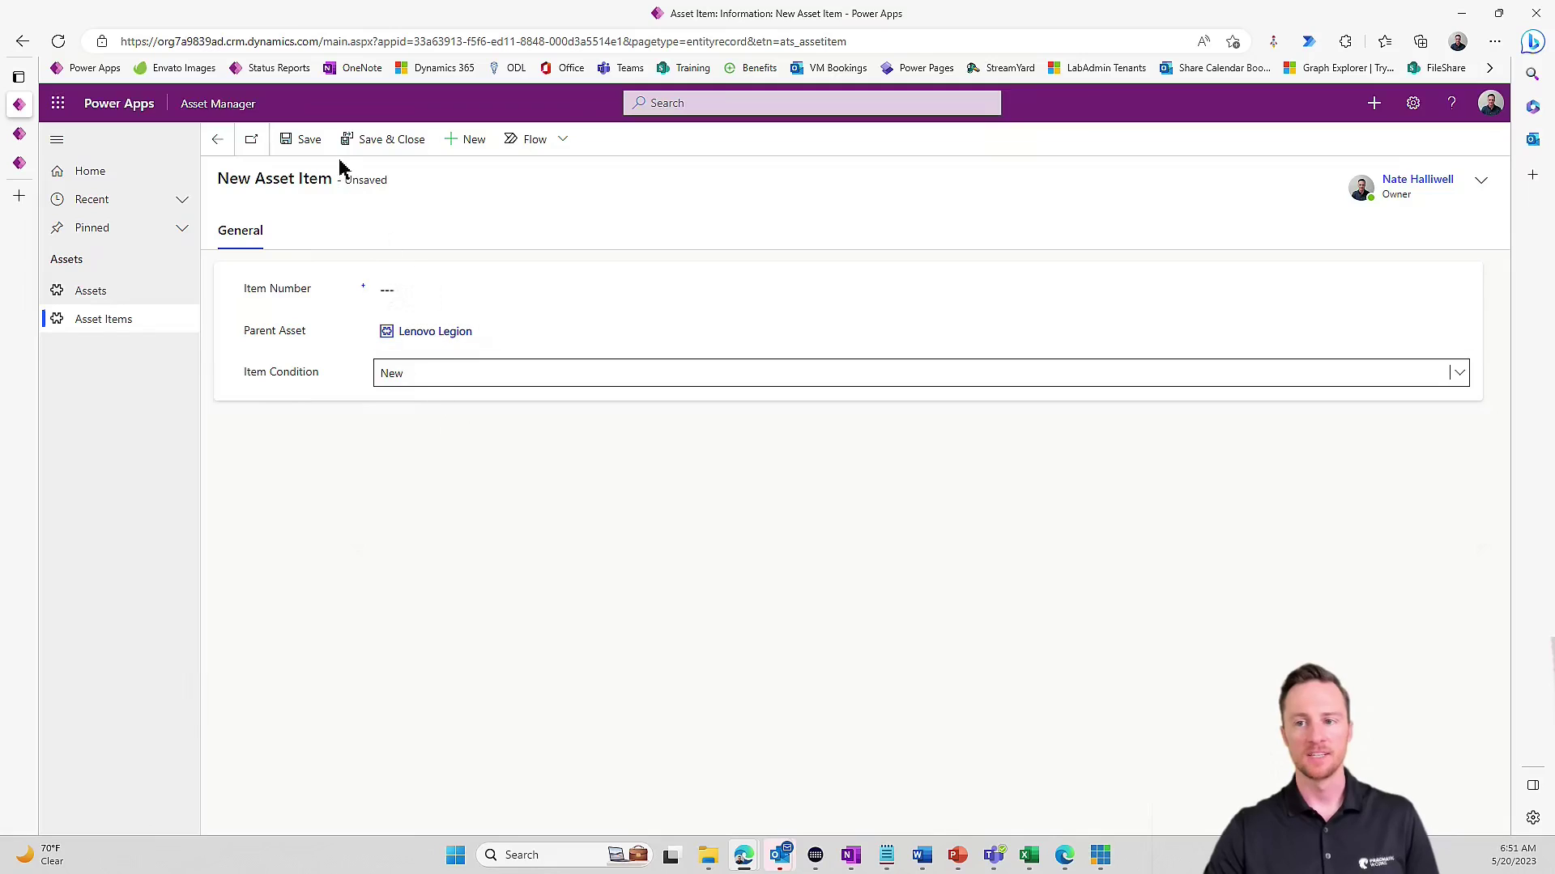
left_click(372, 139)
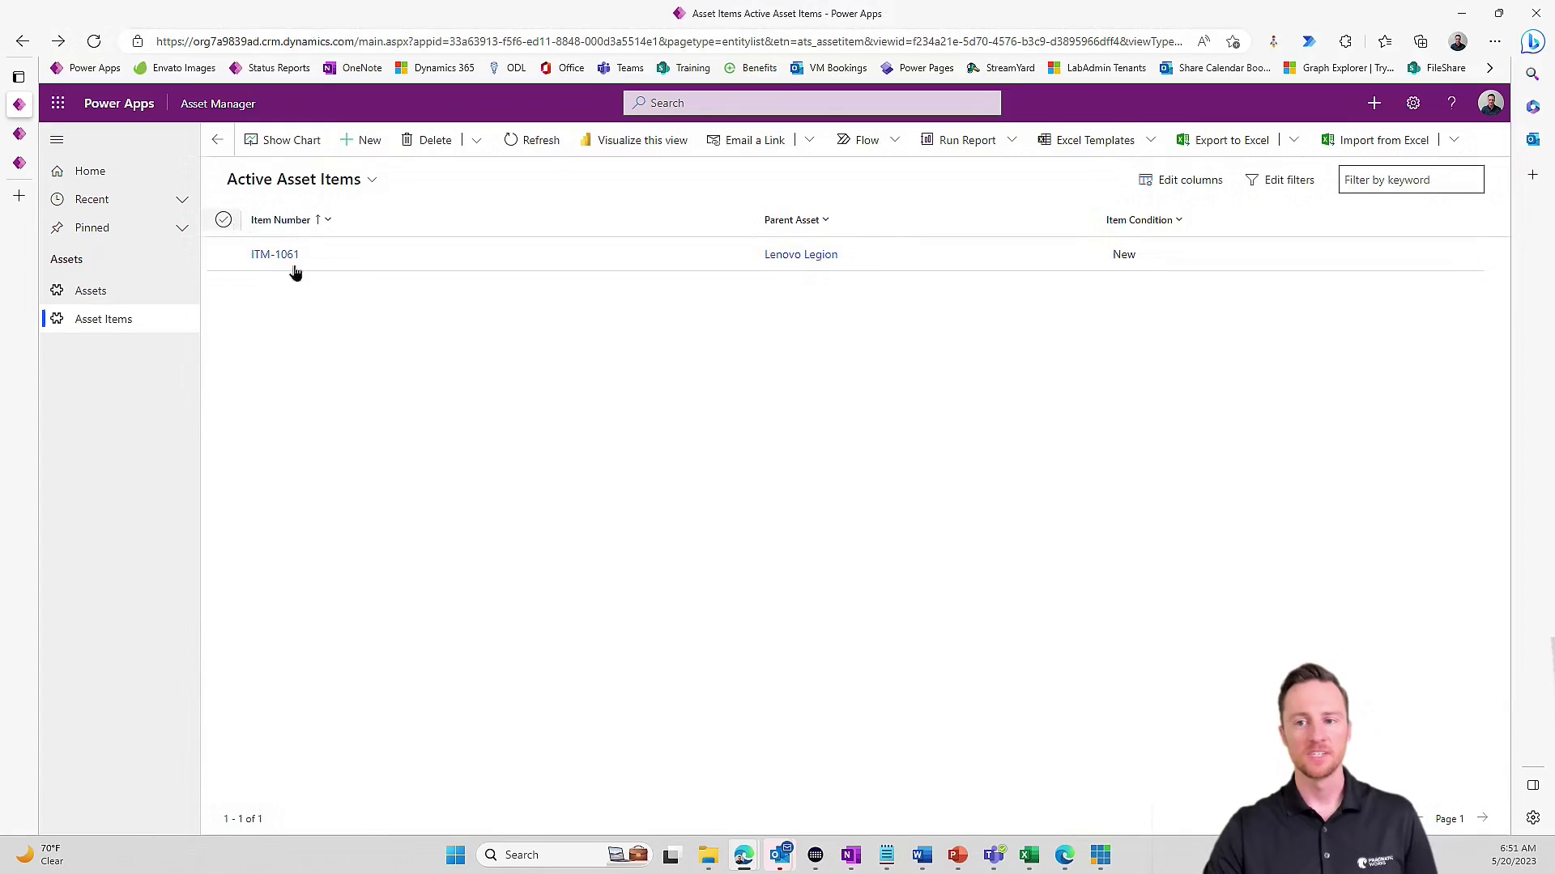
left_click(227, 254)
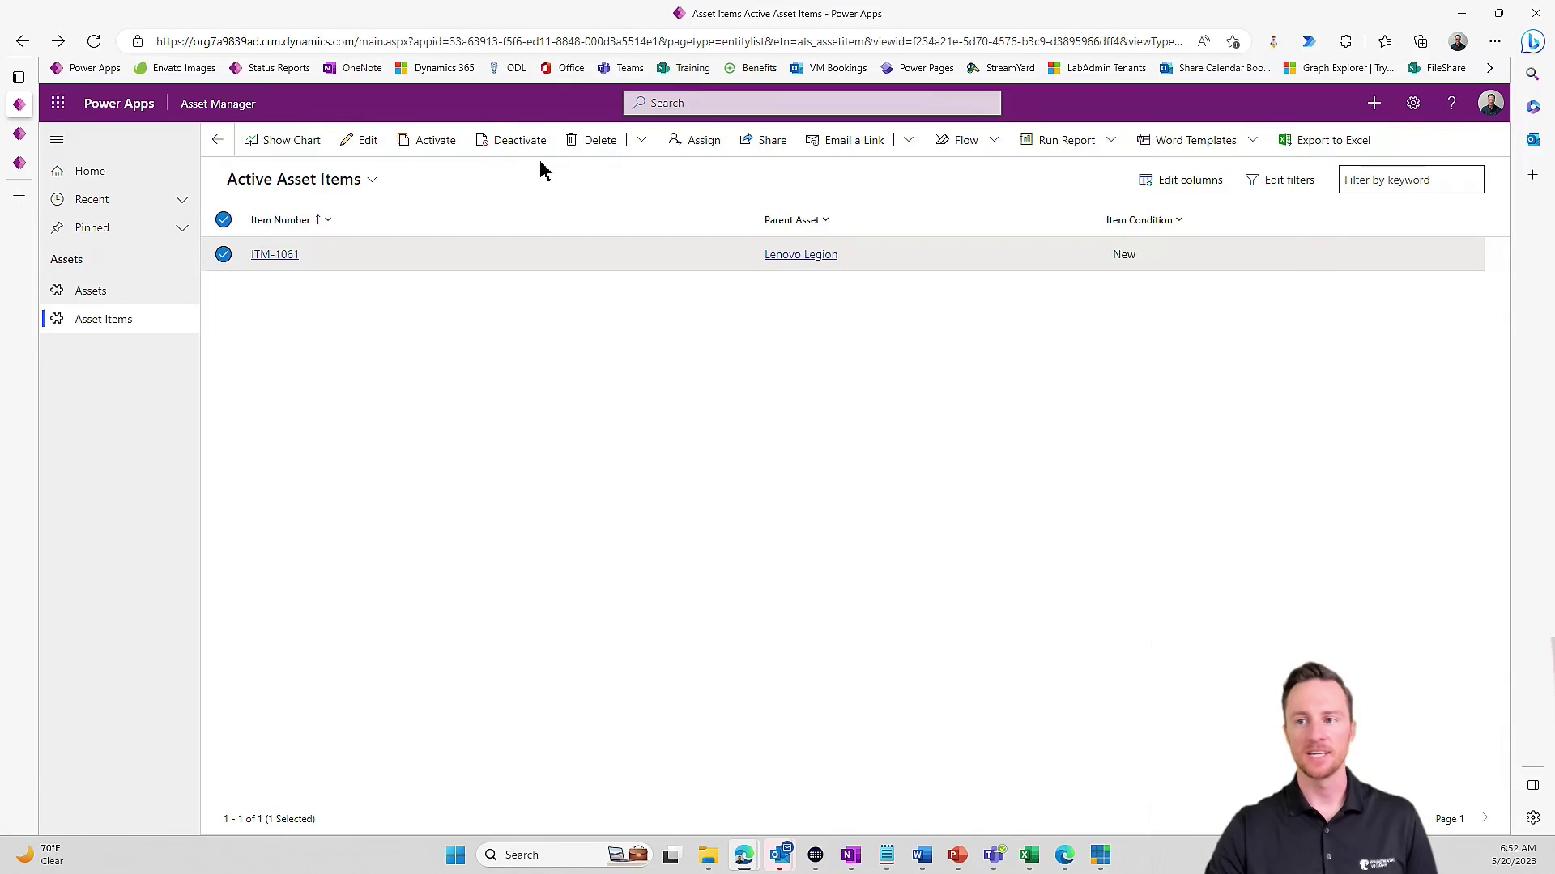
- Delete the ITM-1061 item and the Lenovo Legion asset, confirming each deletion
left_click(587, 142)
left_click(804, 540)
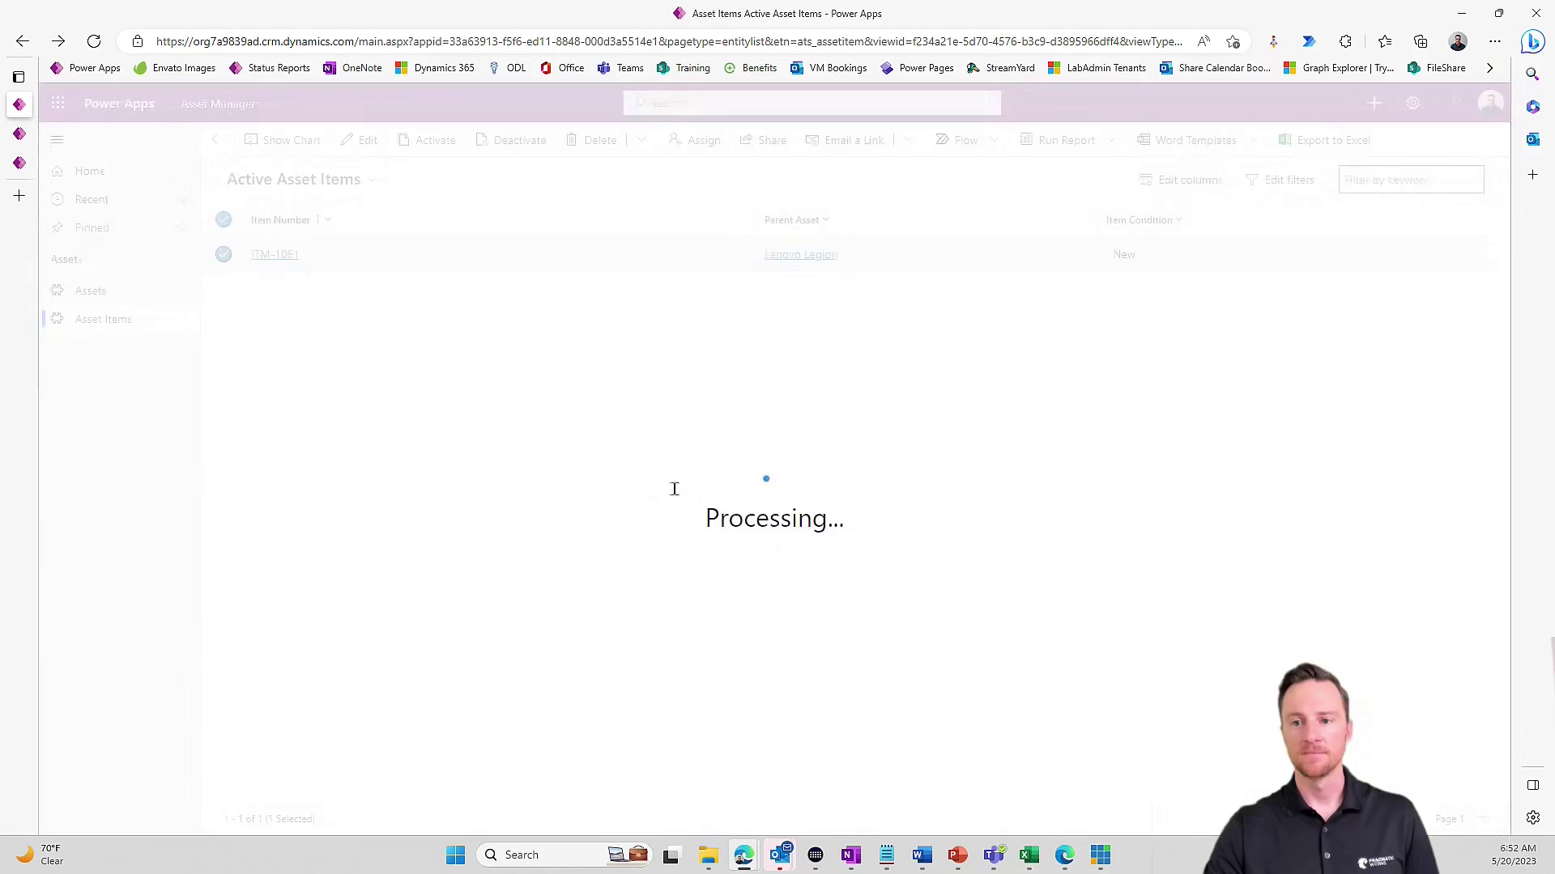
left_click(101, 296)
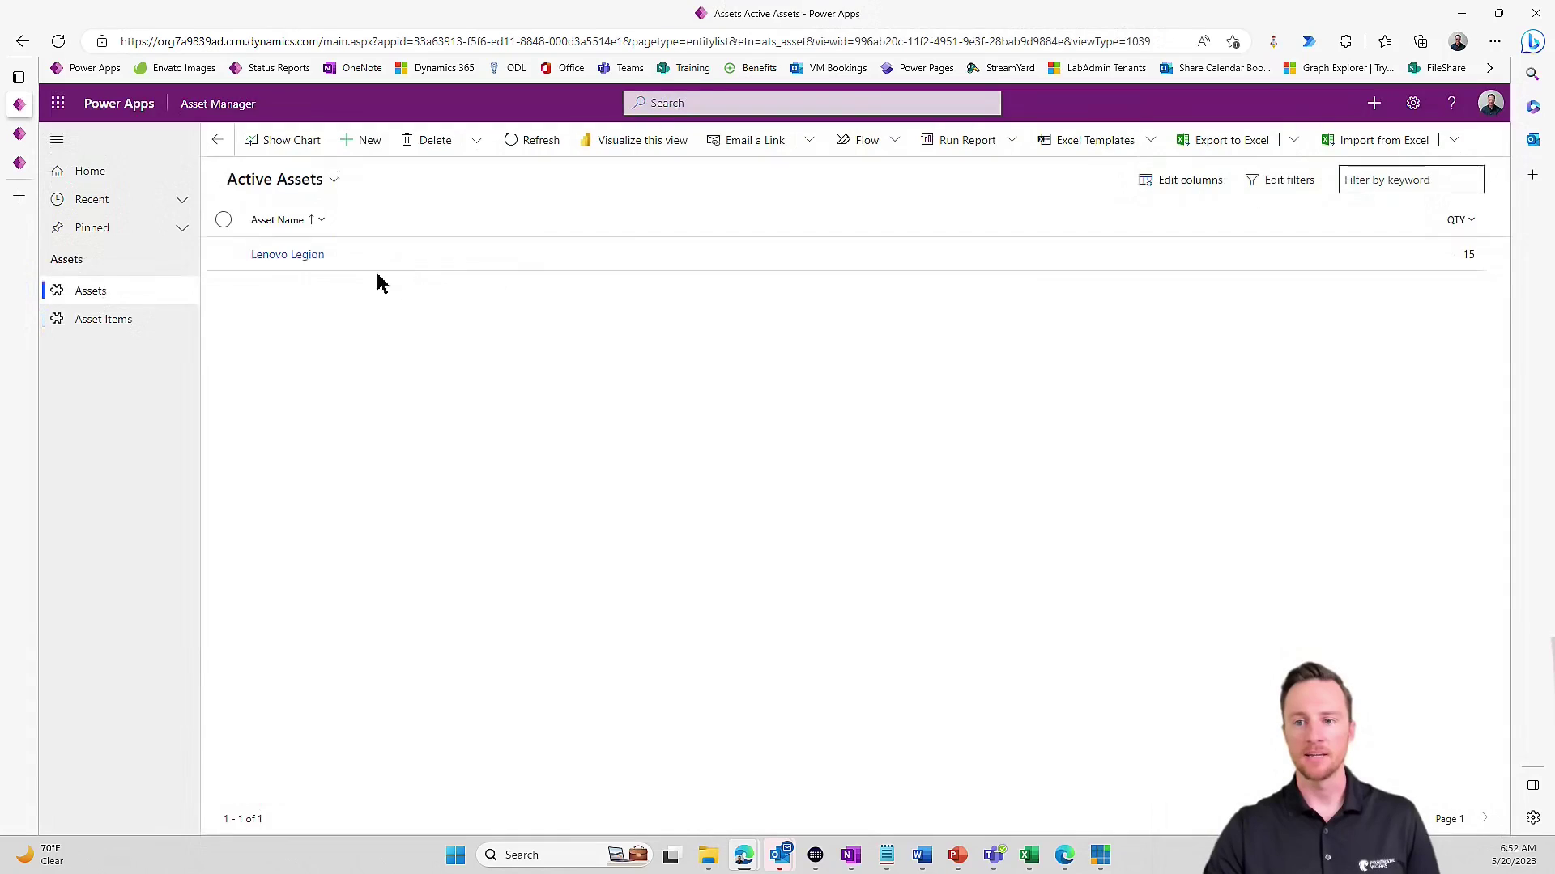
left_click(223, 220)
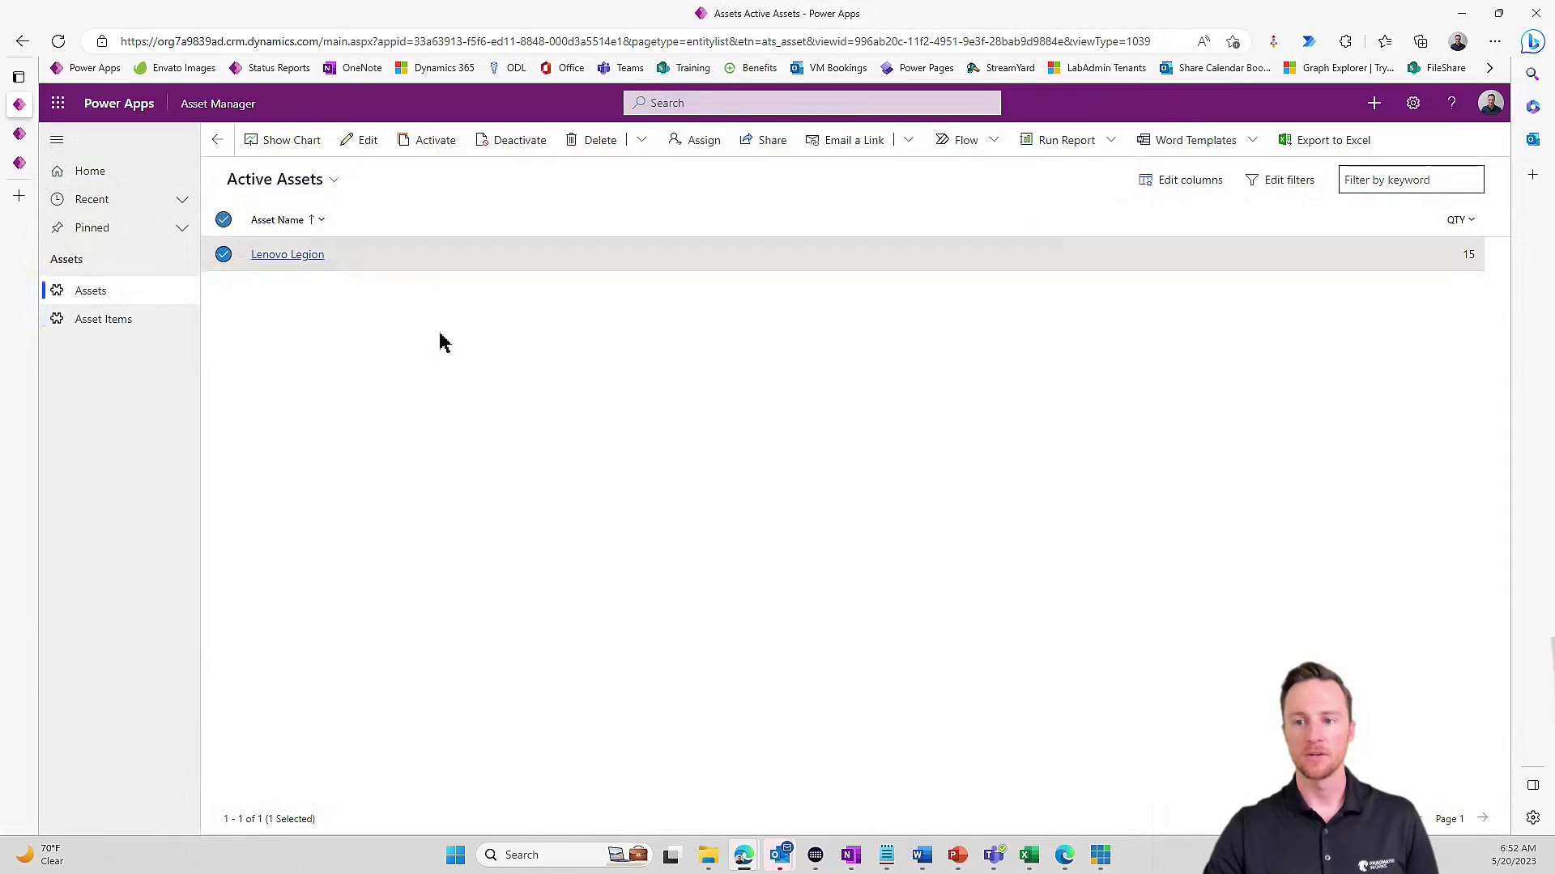
left_click(585, 144)
left_click(812, 541)
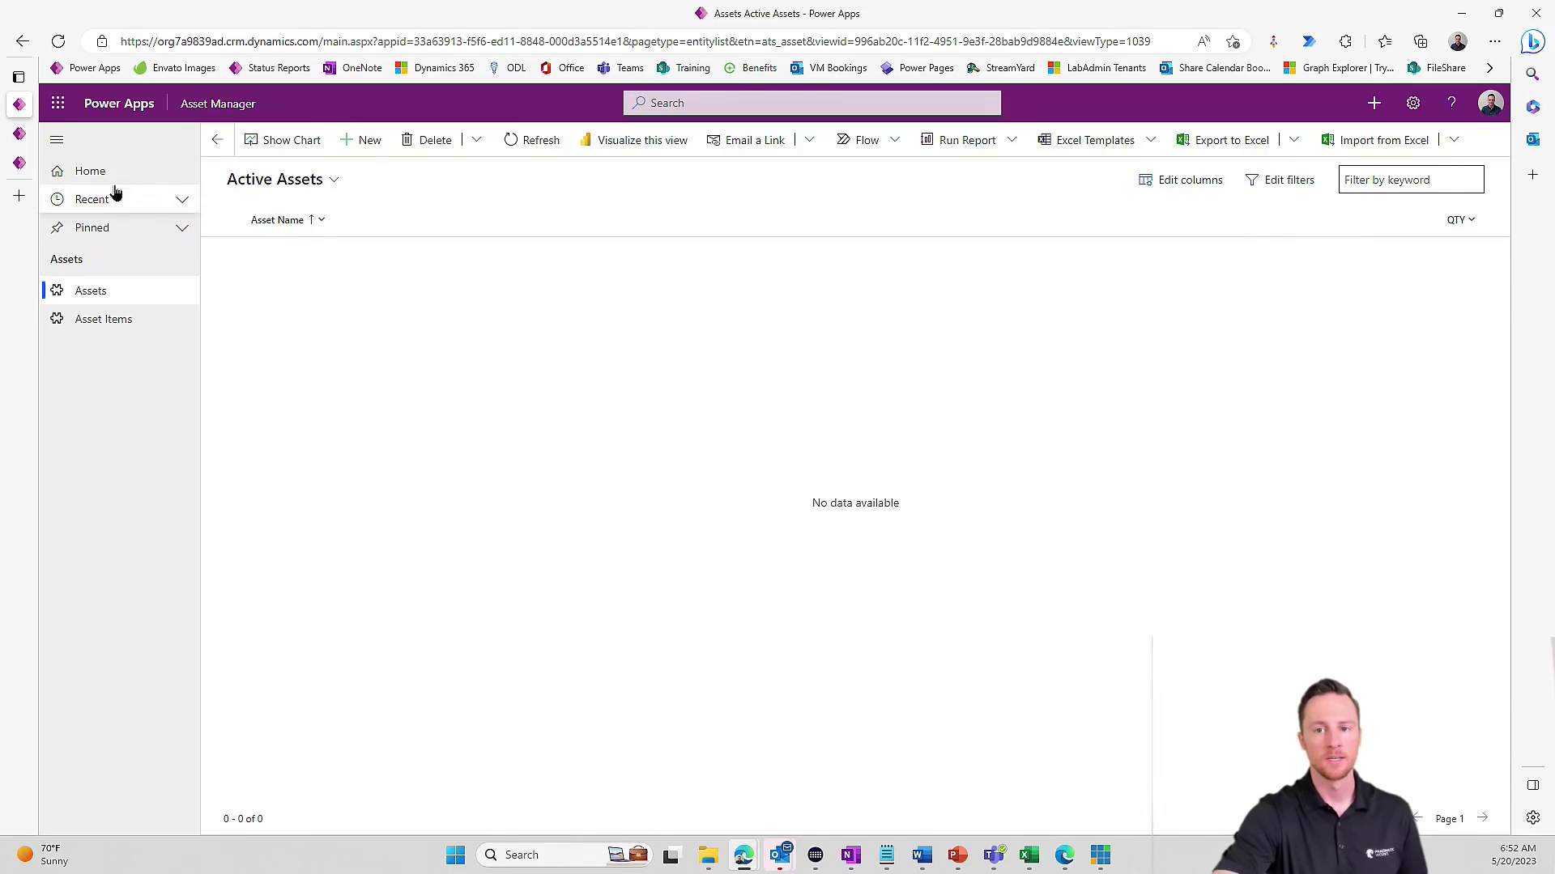
- Back in the Create Child Records solution, start a new automated cloud flow
left_click(17, 141)
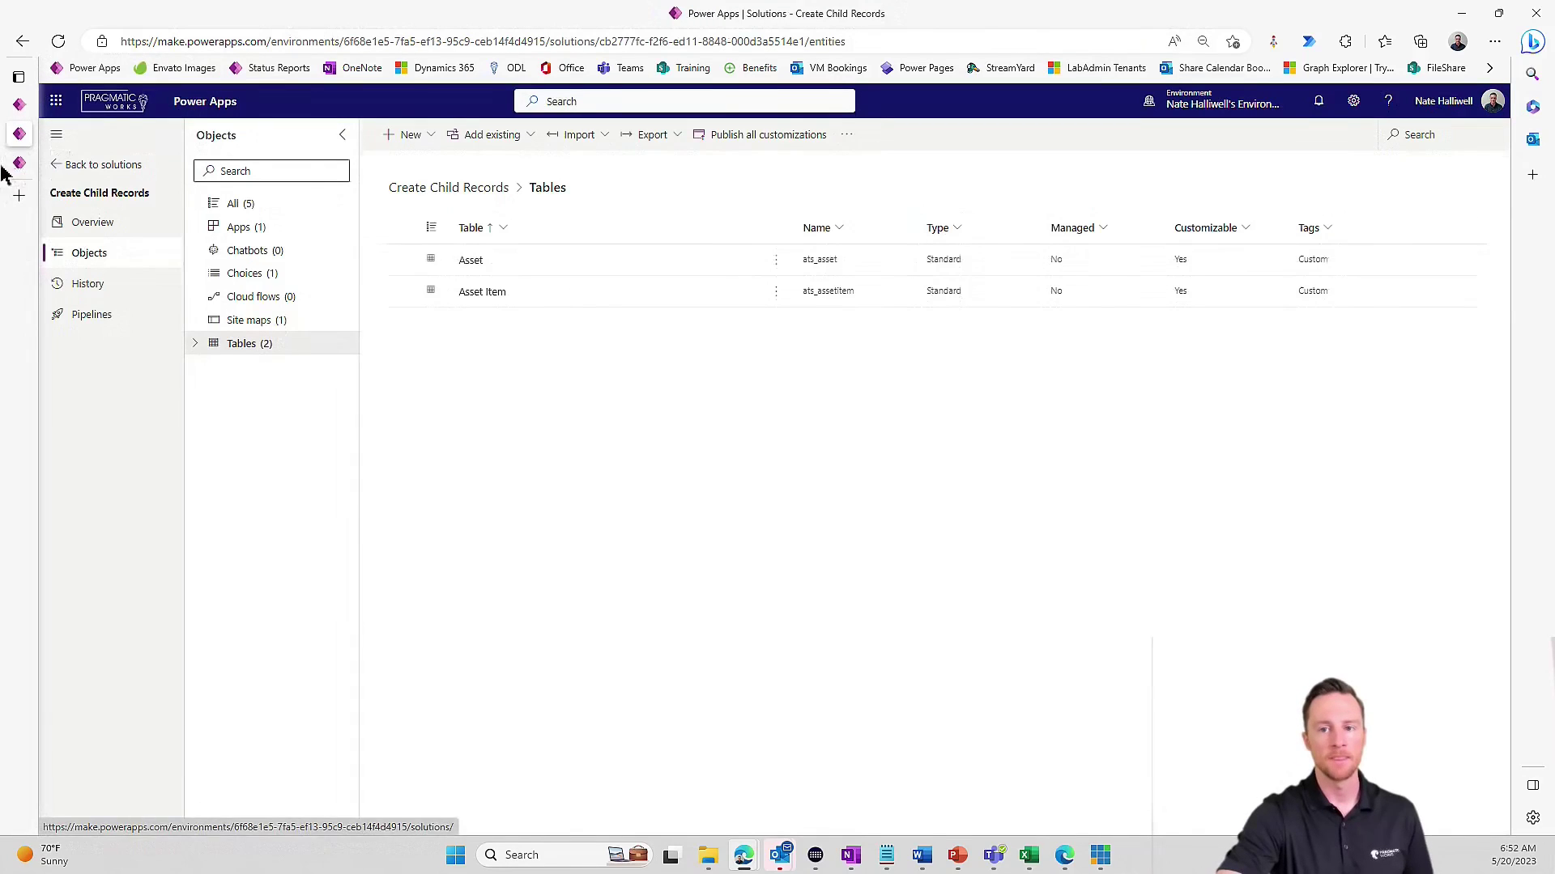
mouse_move(50, 172)
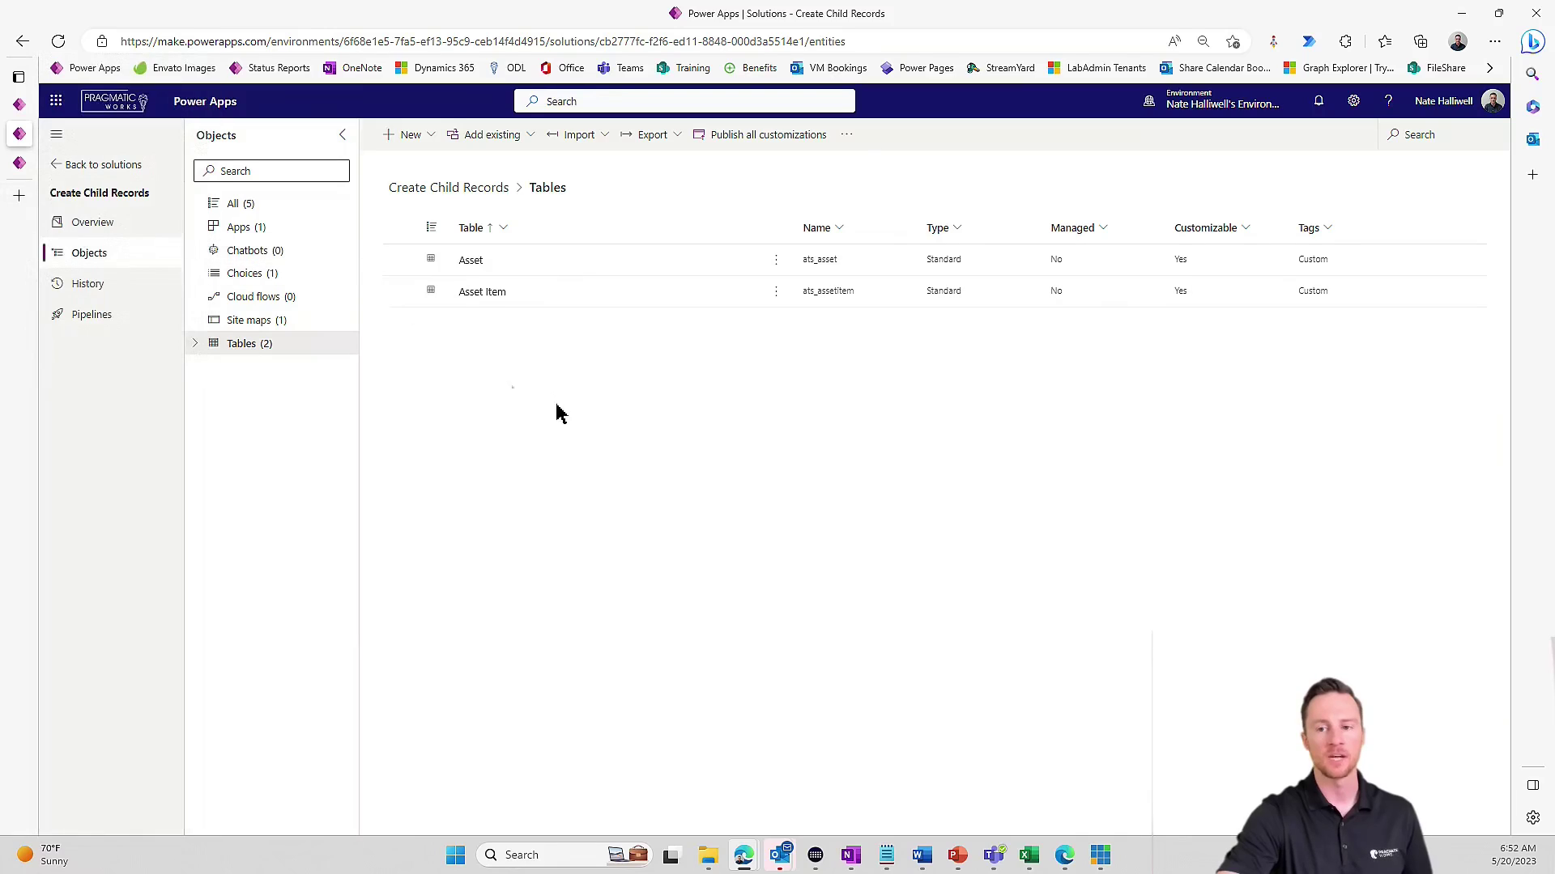
left_click(416, 139)
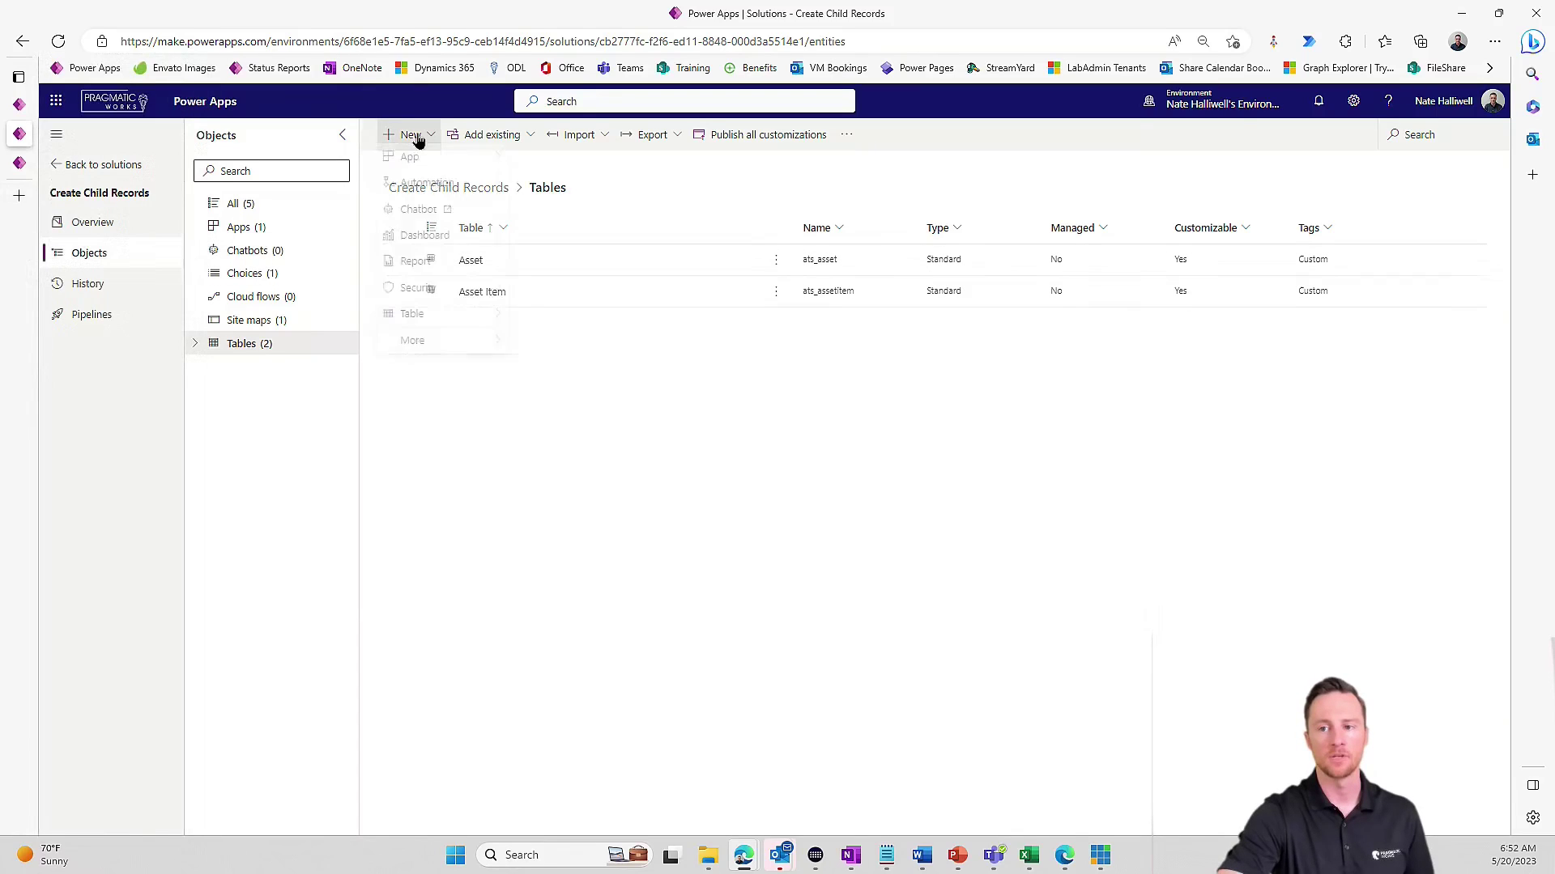
mouse_move(476, 199)
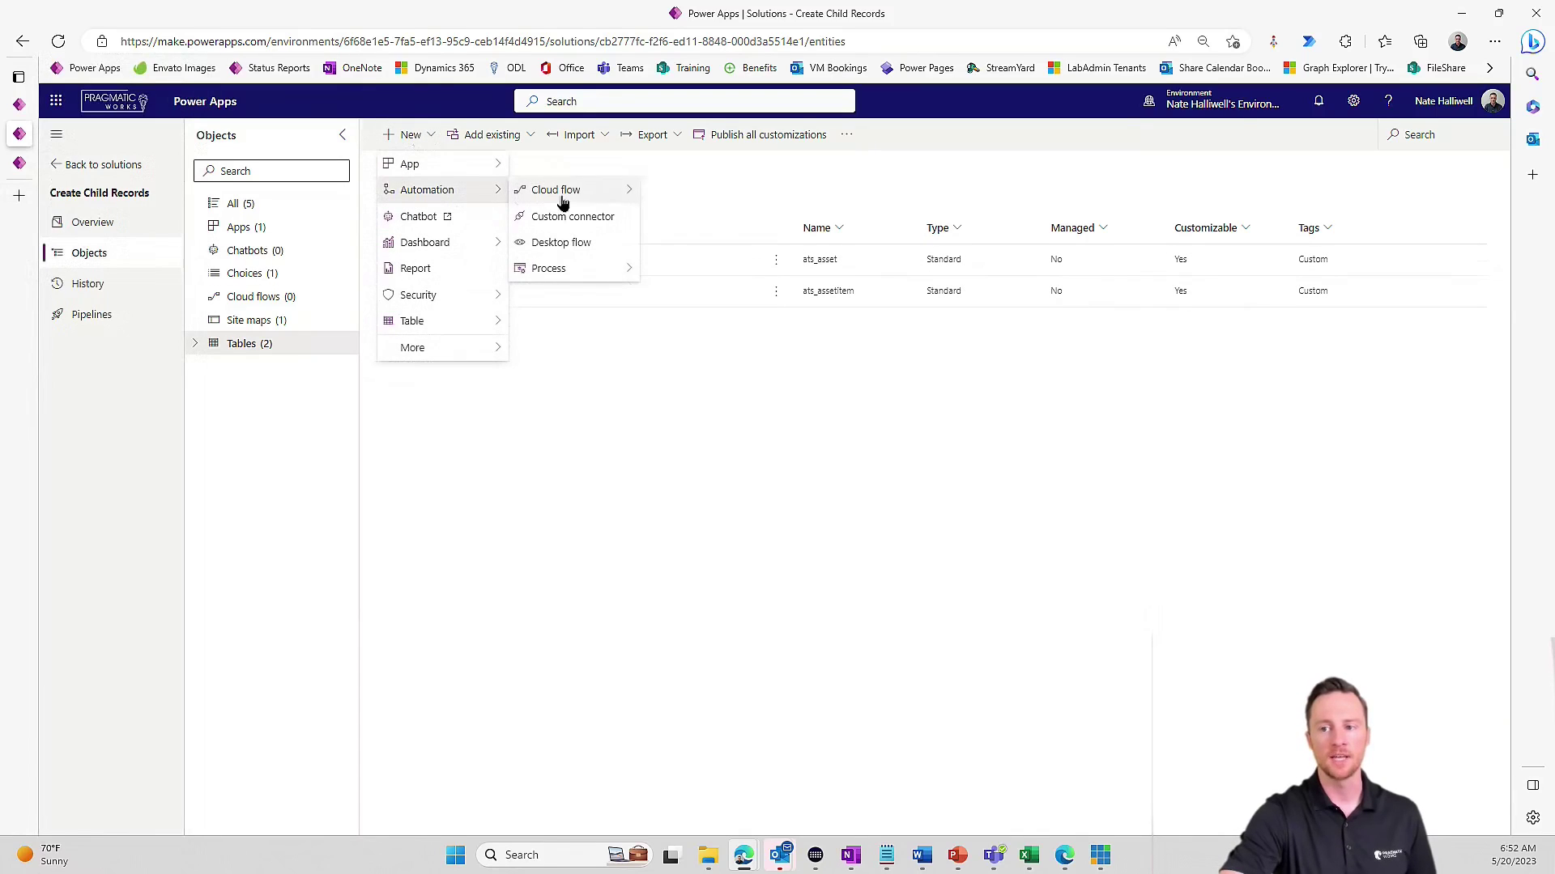
mouse_move(598, 199)
left_click(688, 194)
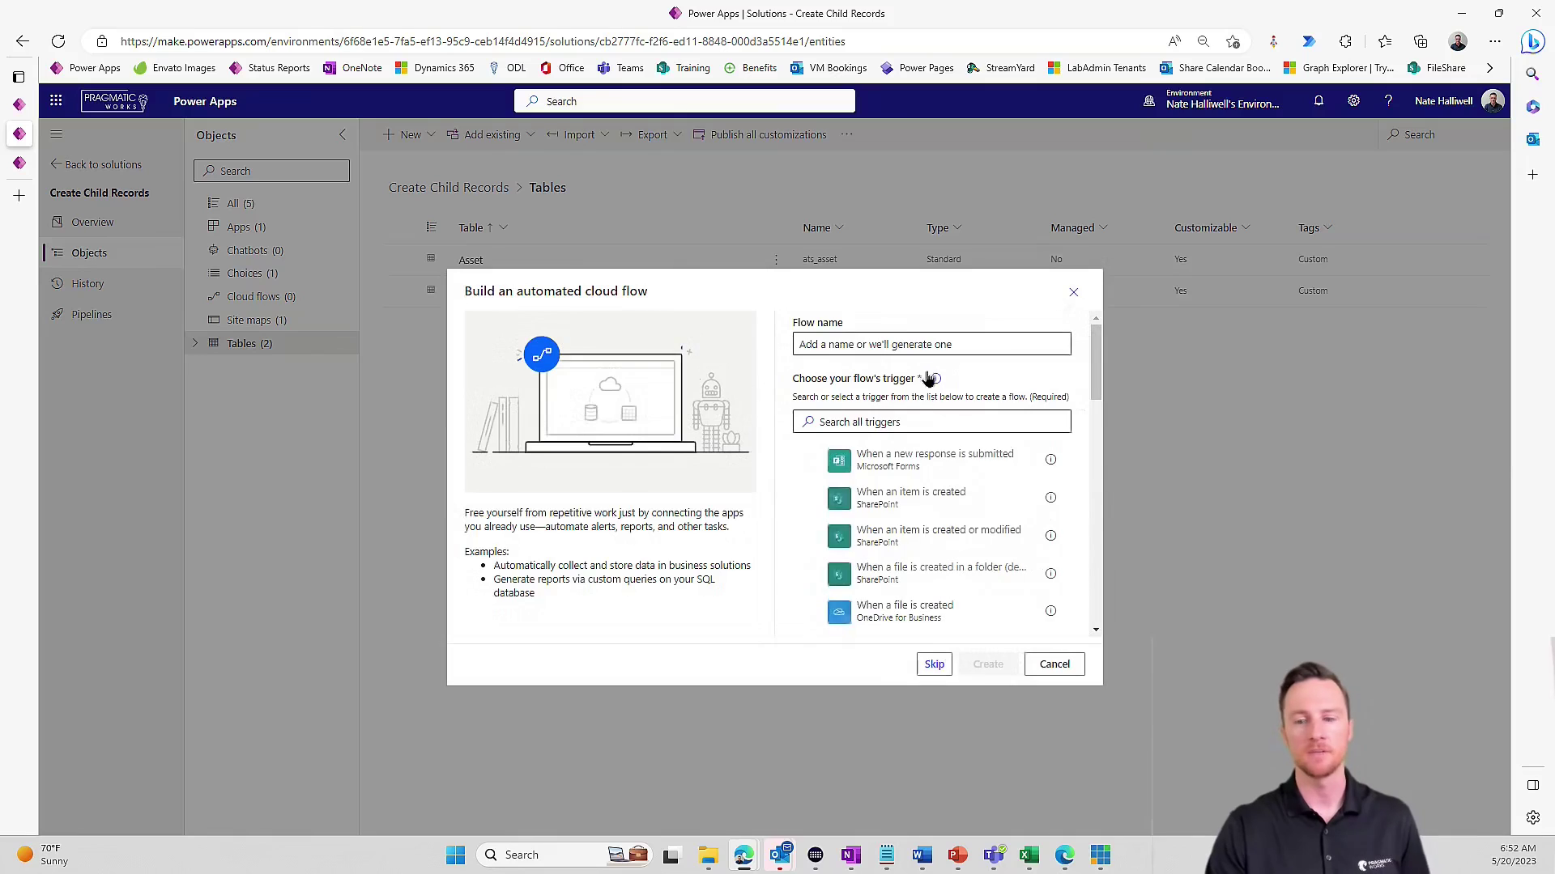
- Choose the Dataverse 'When a row is added, modified or deleted' trigger, name the flow Create Child Items, and create it
left_click(917, 423)
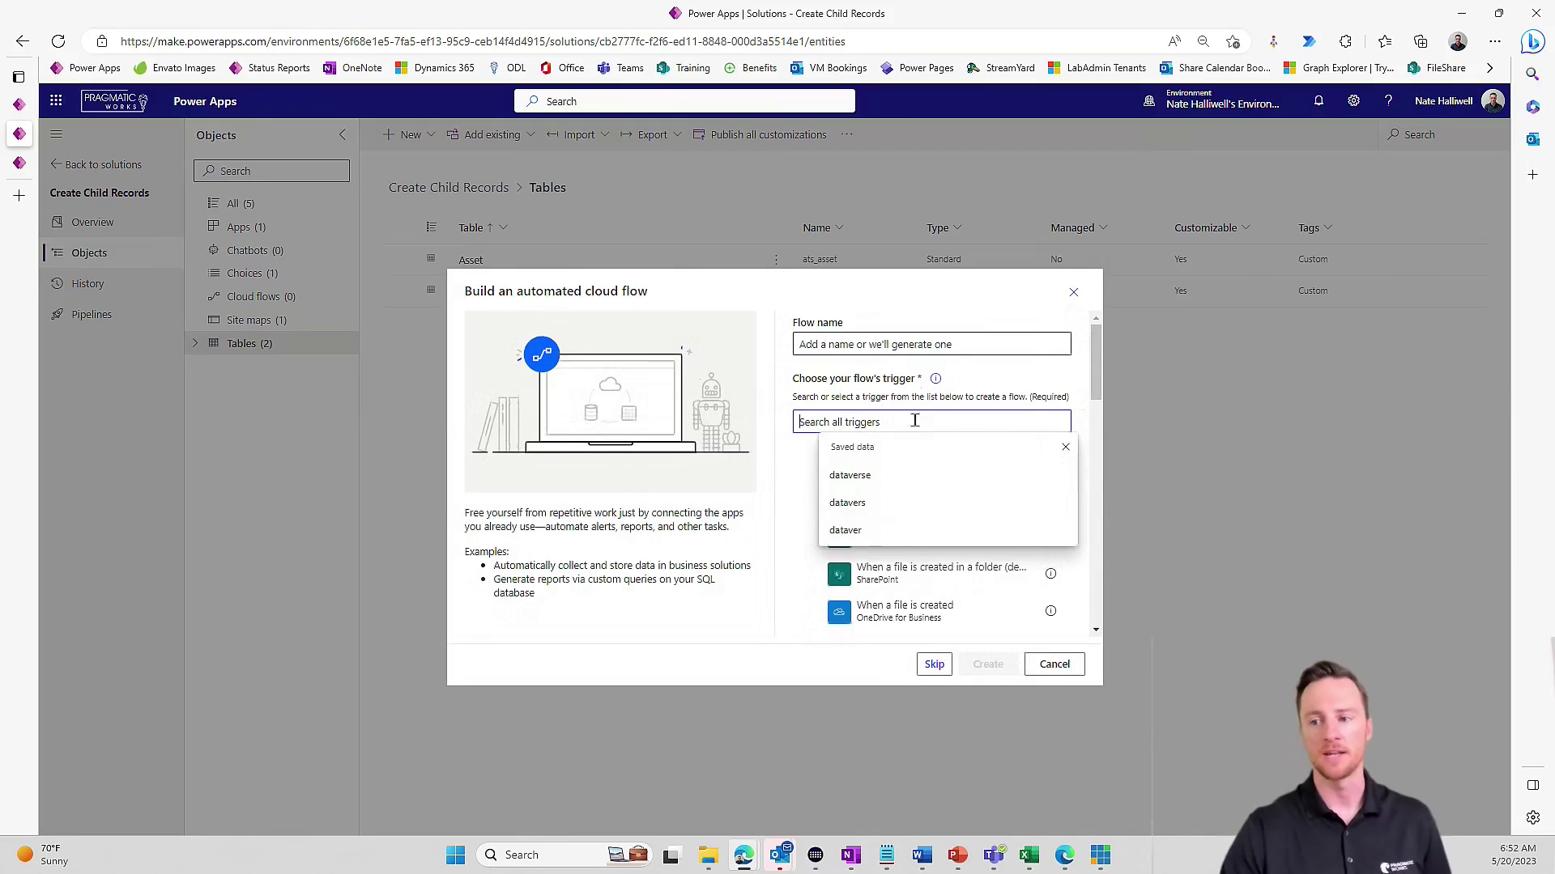
type("dat")
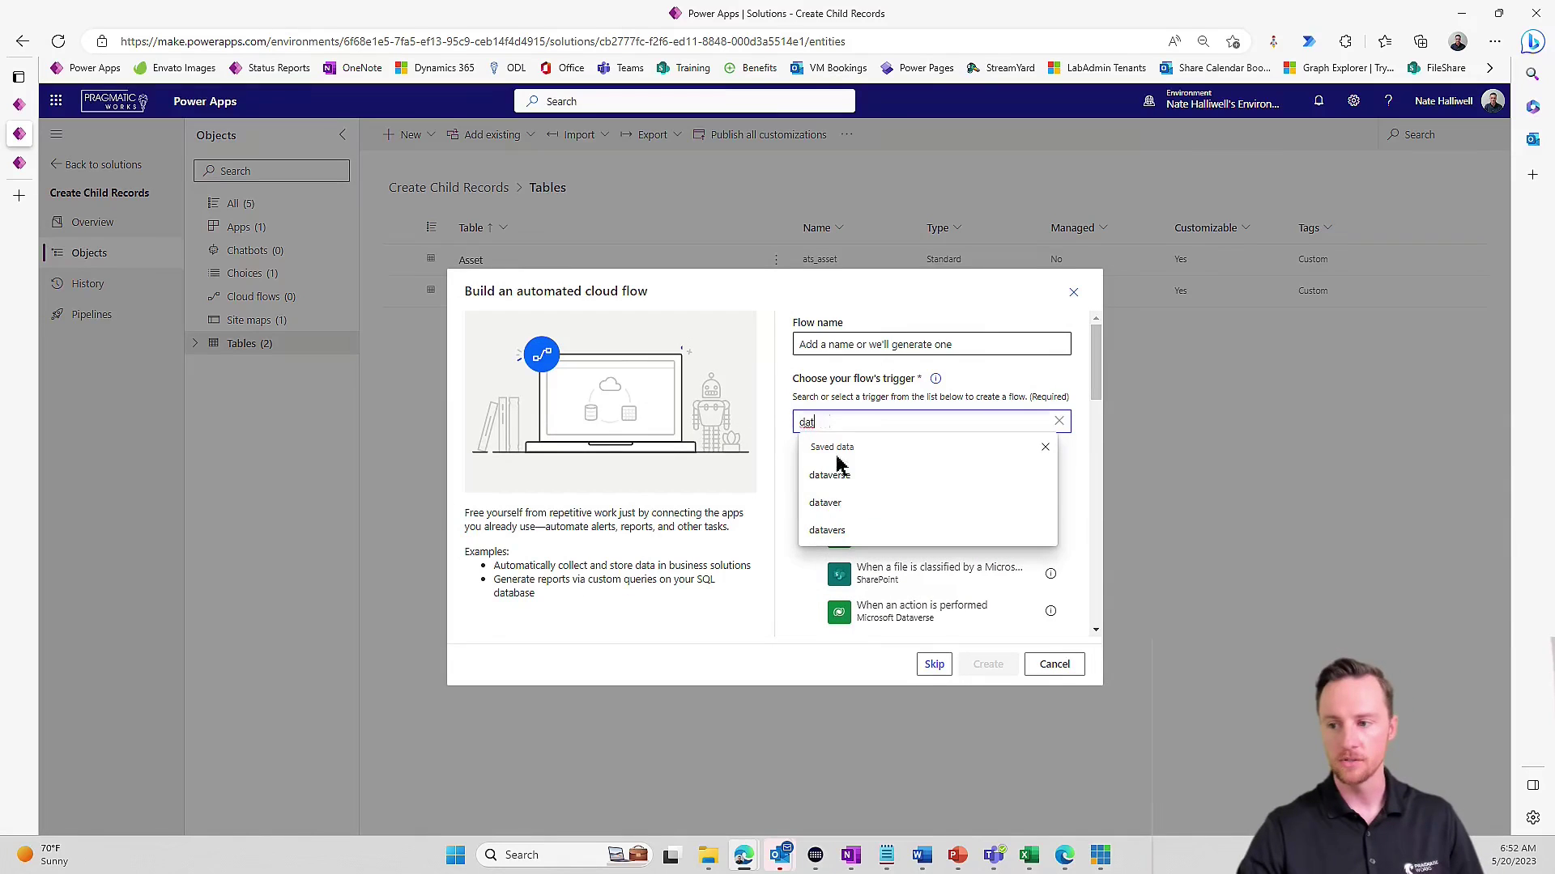
type("averse")
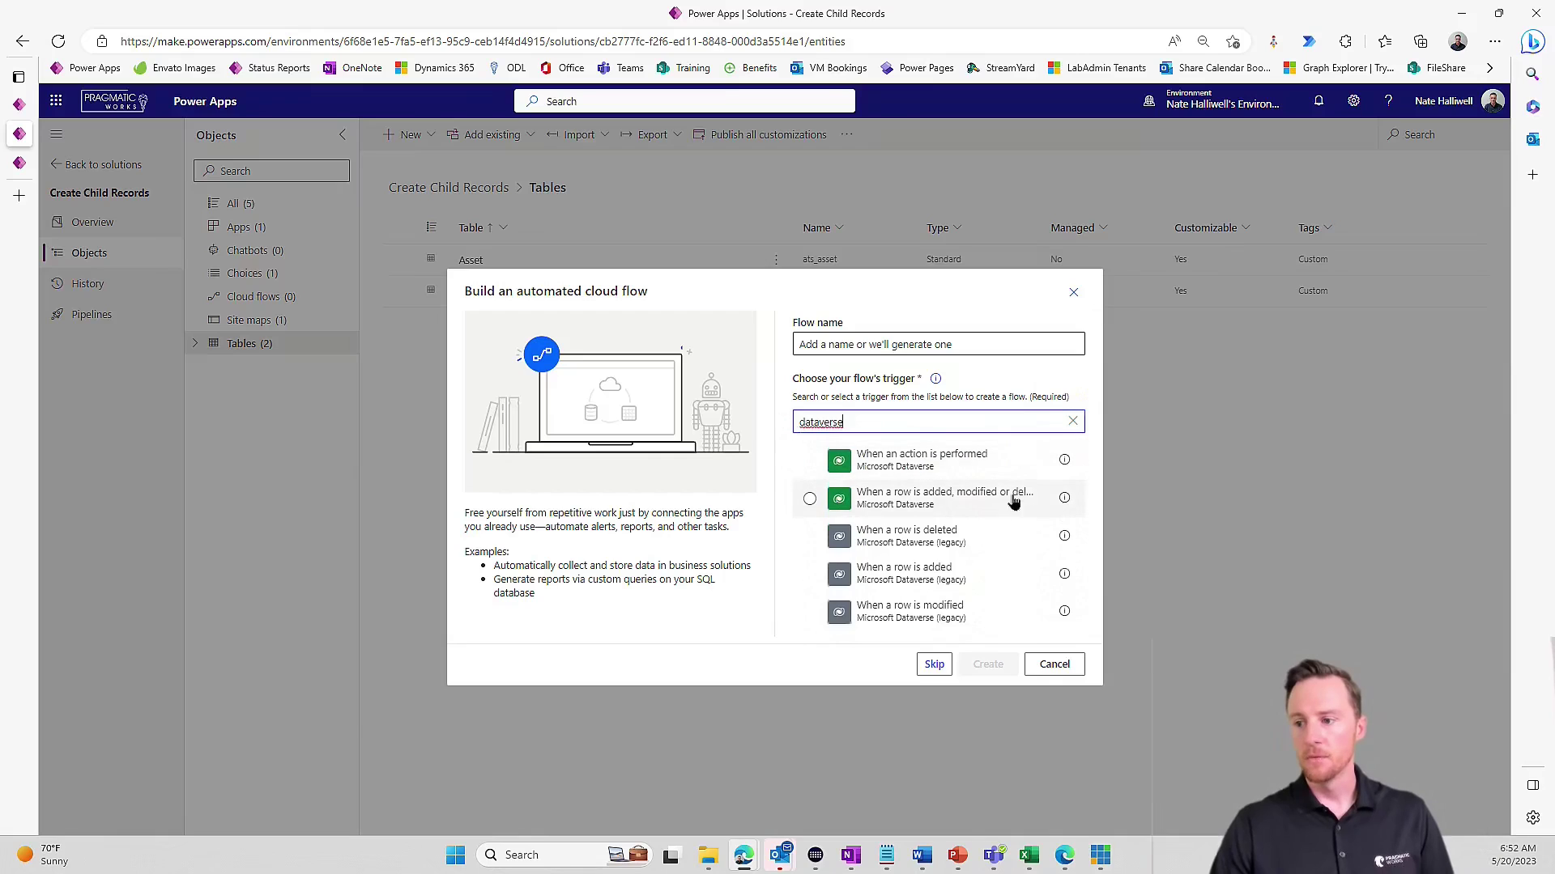
left_click(996, 513)
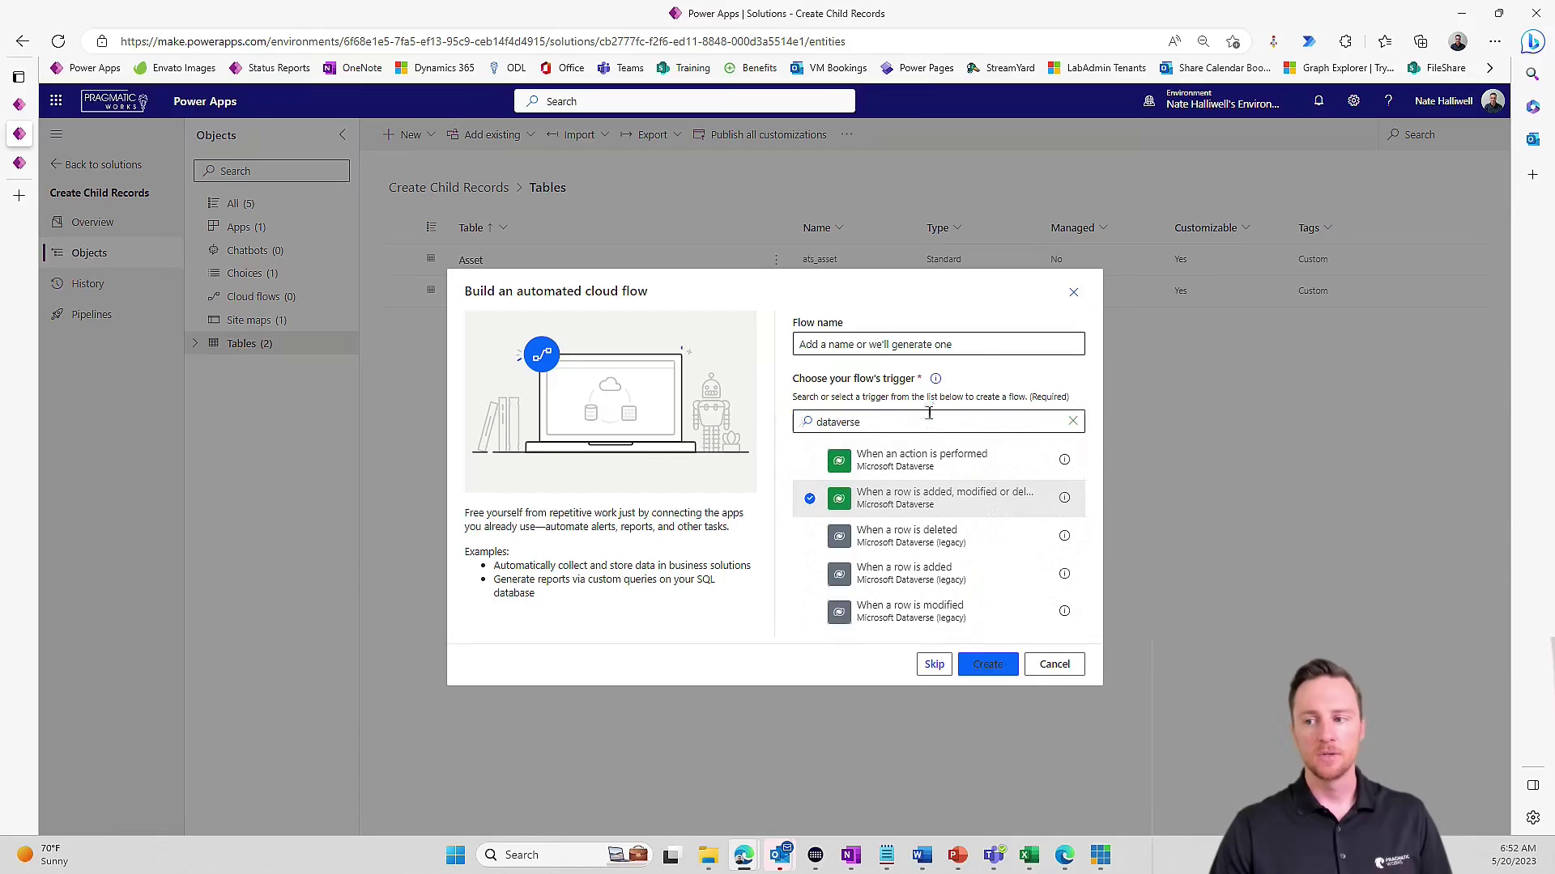
left_click(978, 346)
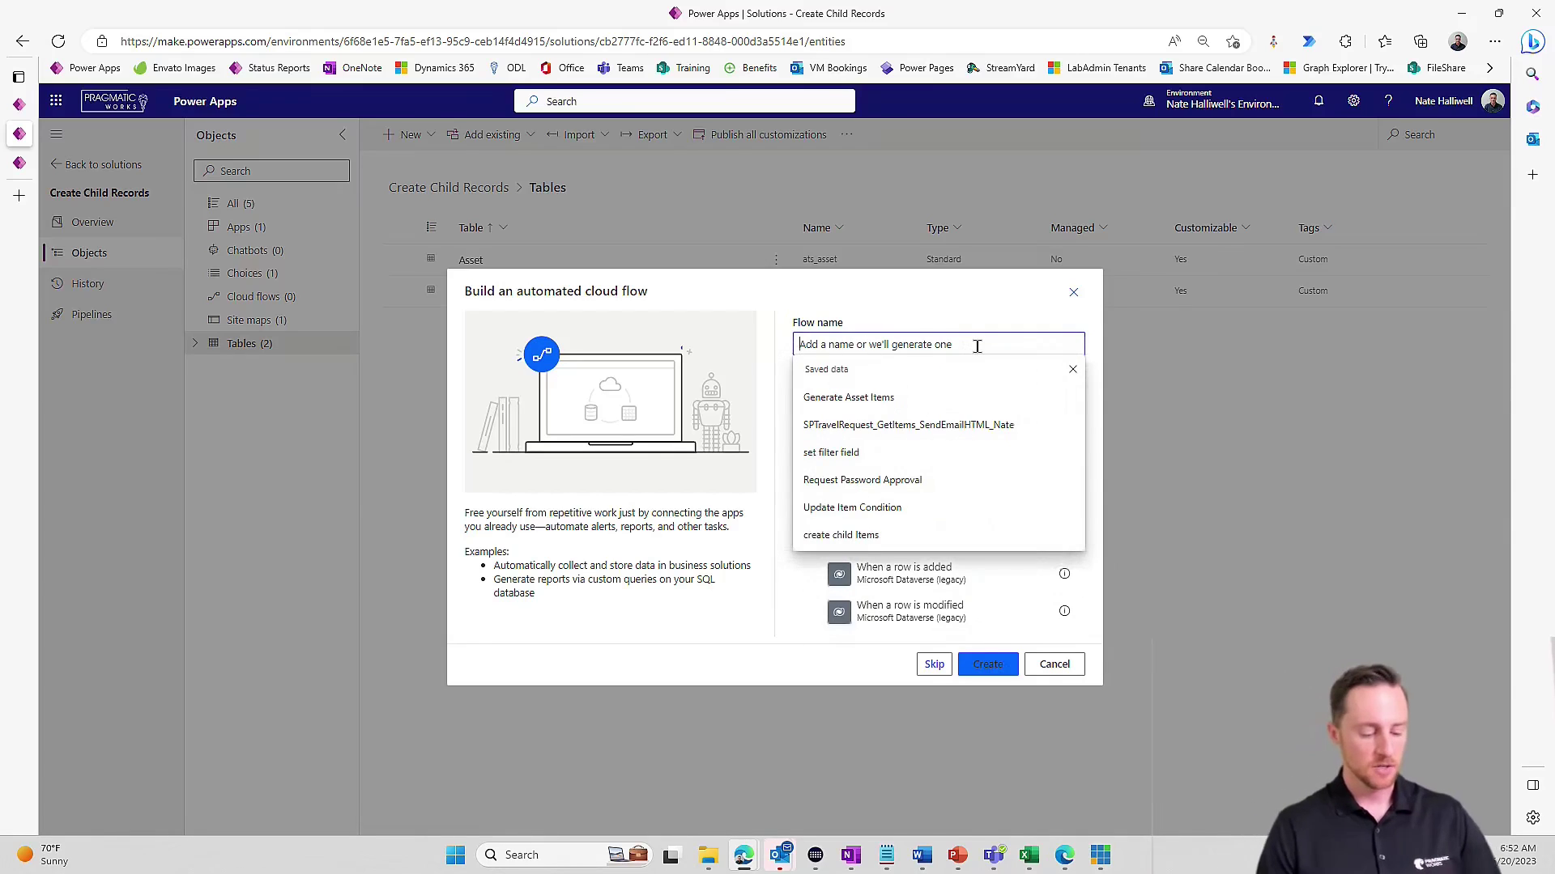
type("Create Child Items")
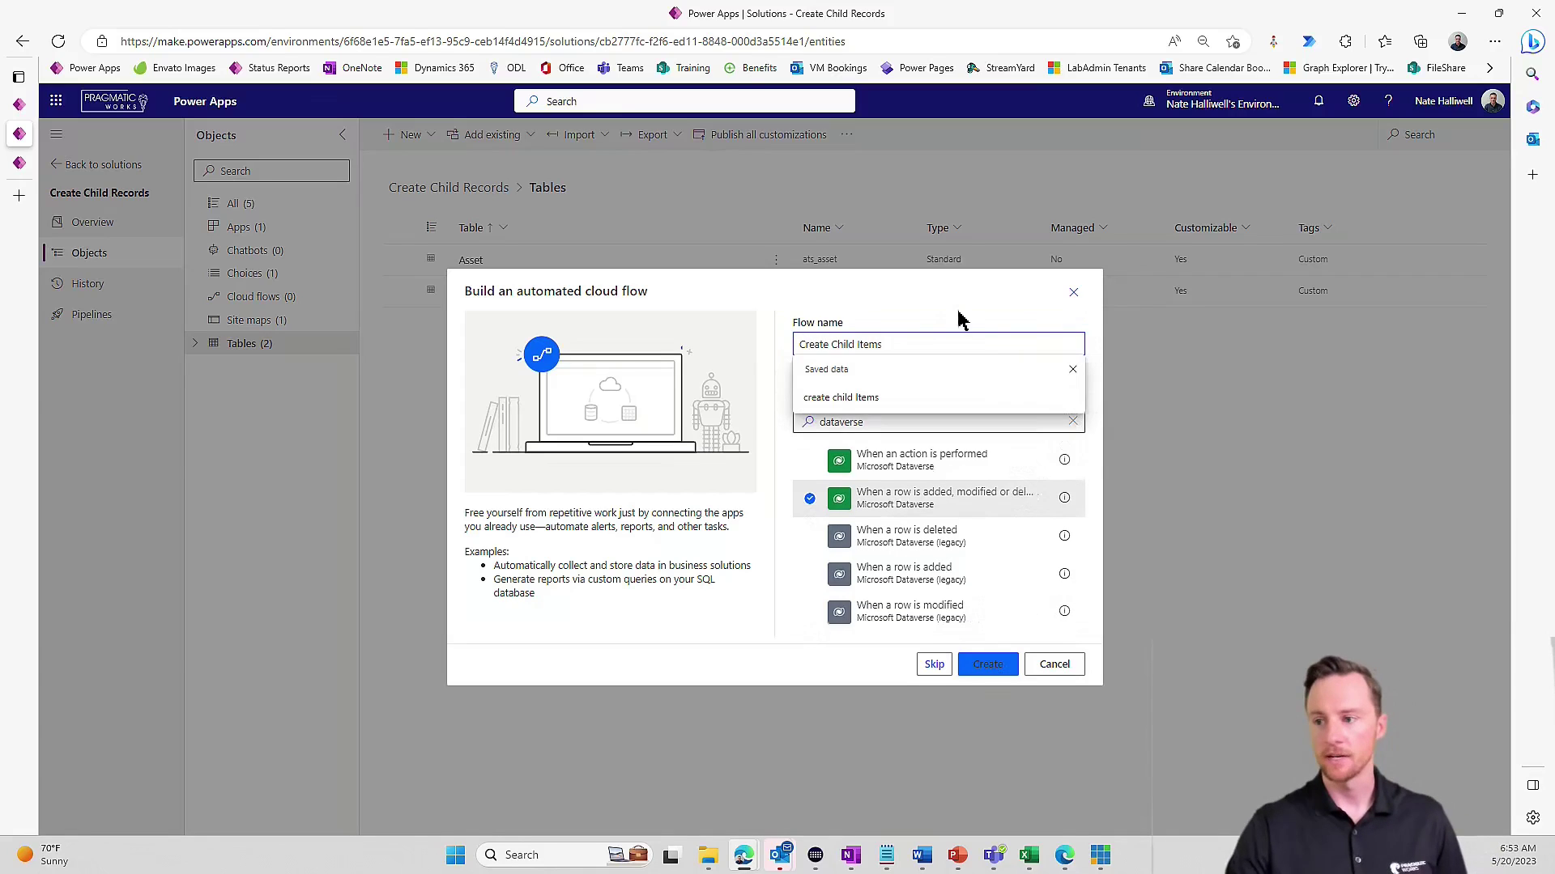
left_click(962, 321)
left_click(988, 665)
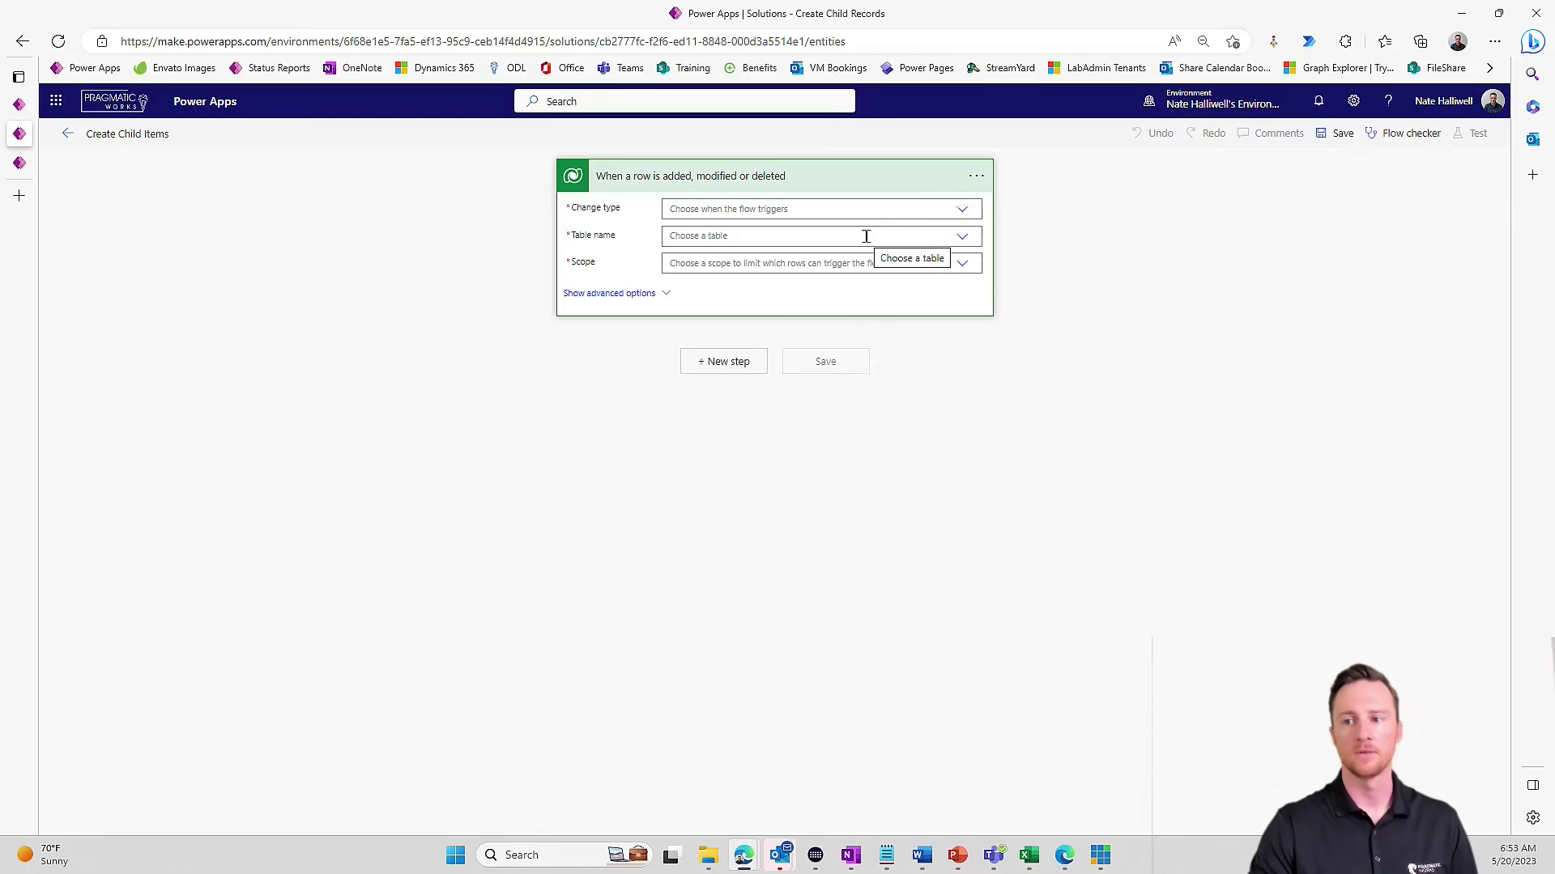
- Set the trigger's Change type to Added, Table name to Assets, and Scope to Organization
left_click(955, 215)
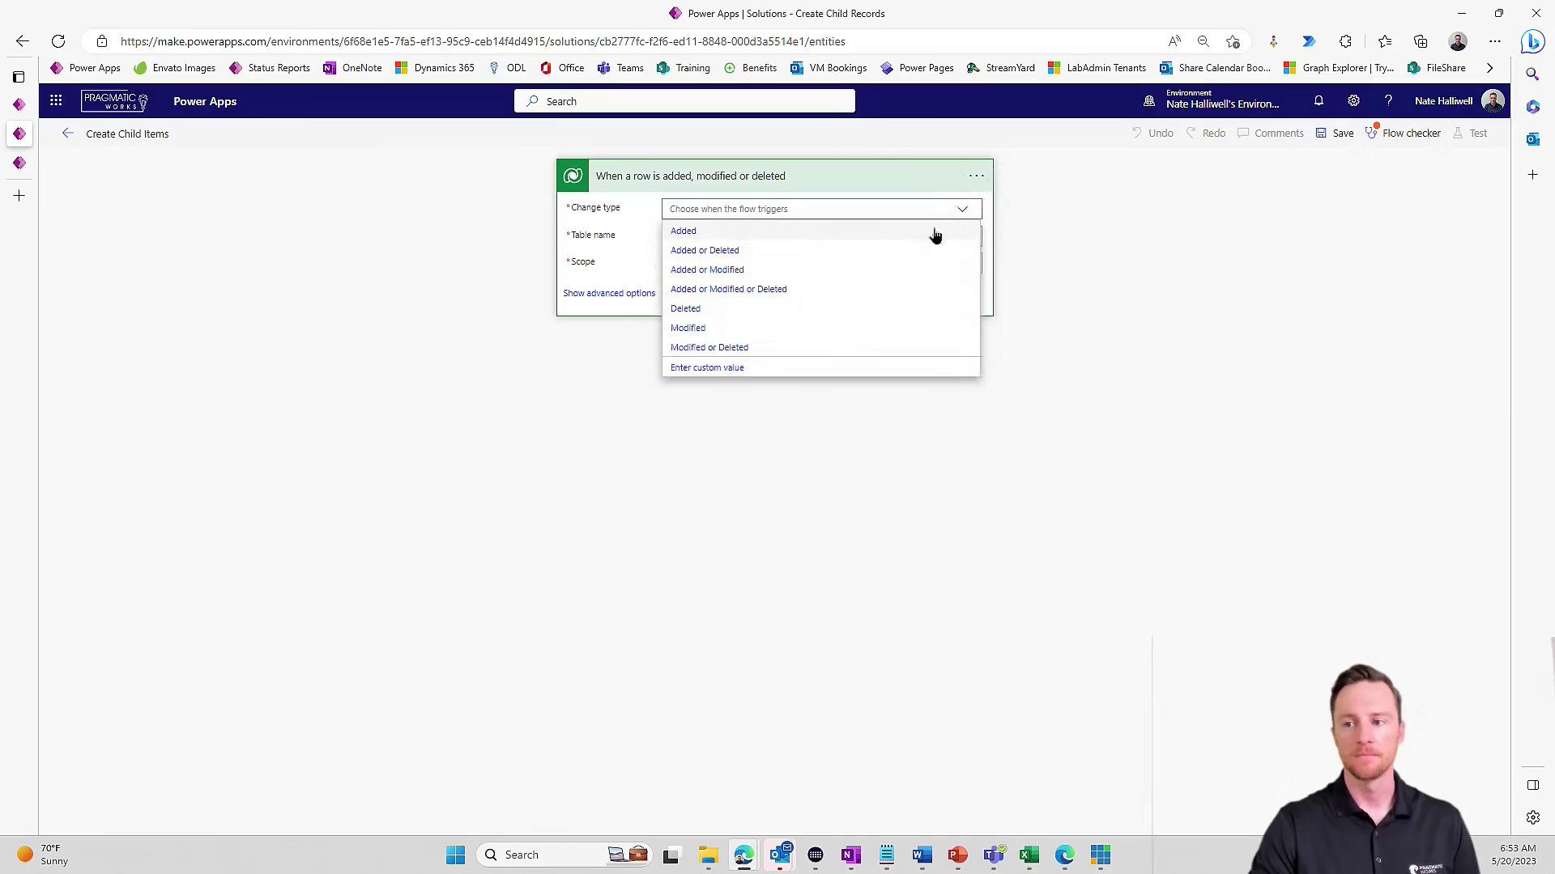
left_click(732, 236)
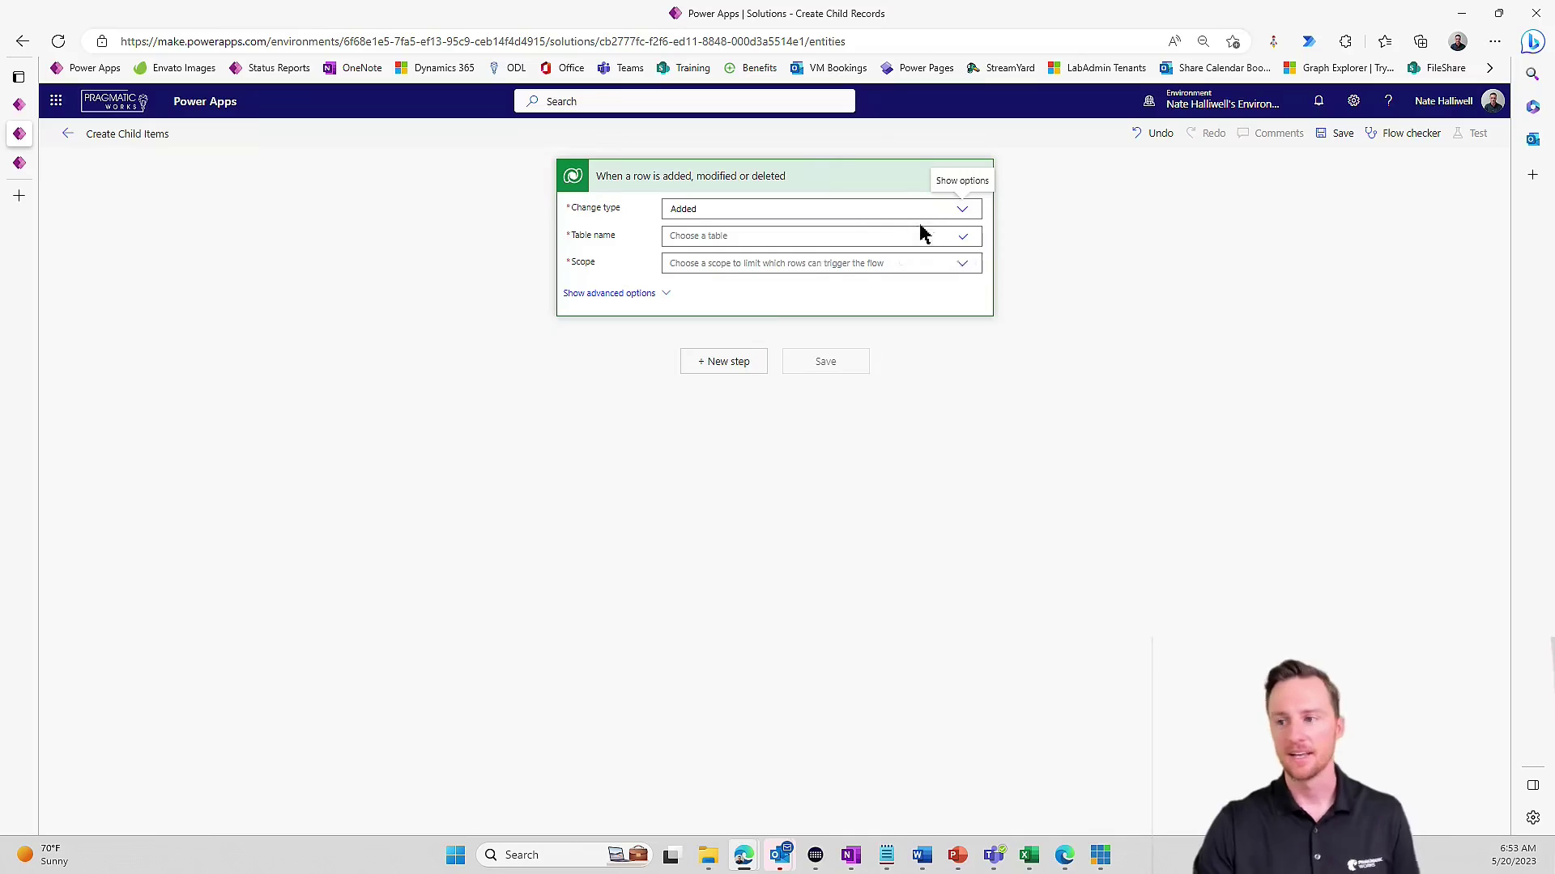
left_click(962, 238)
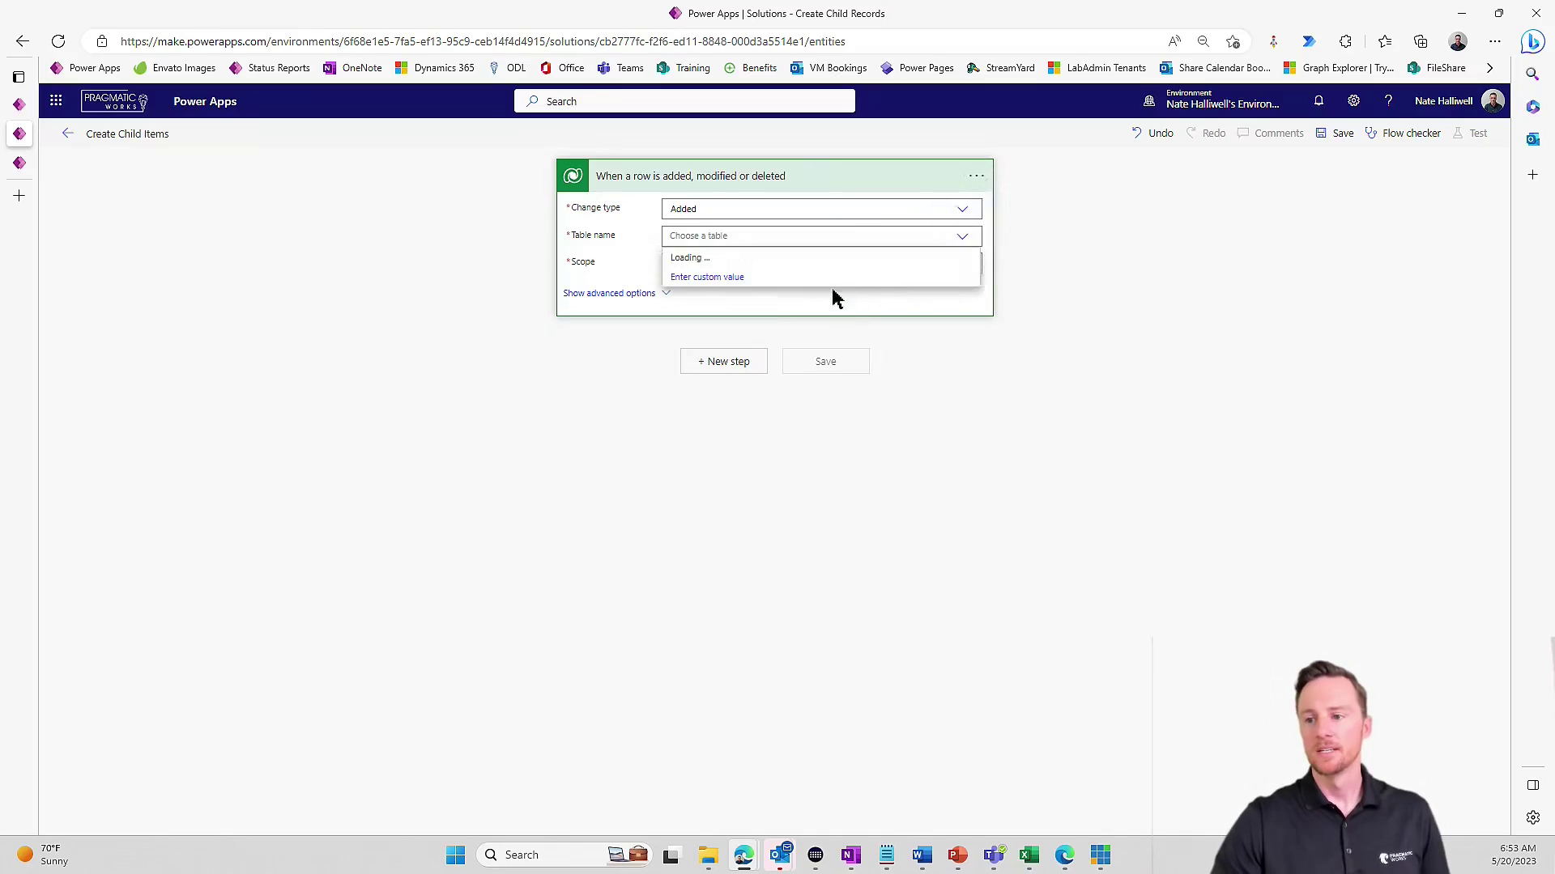
left_click(760, 237)
type("asset")
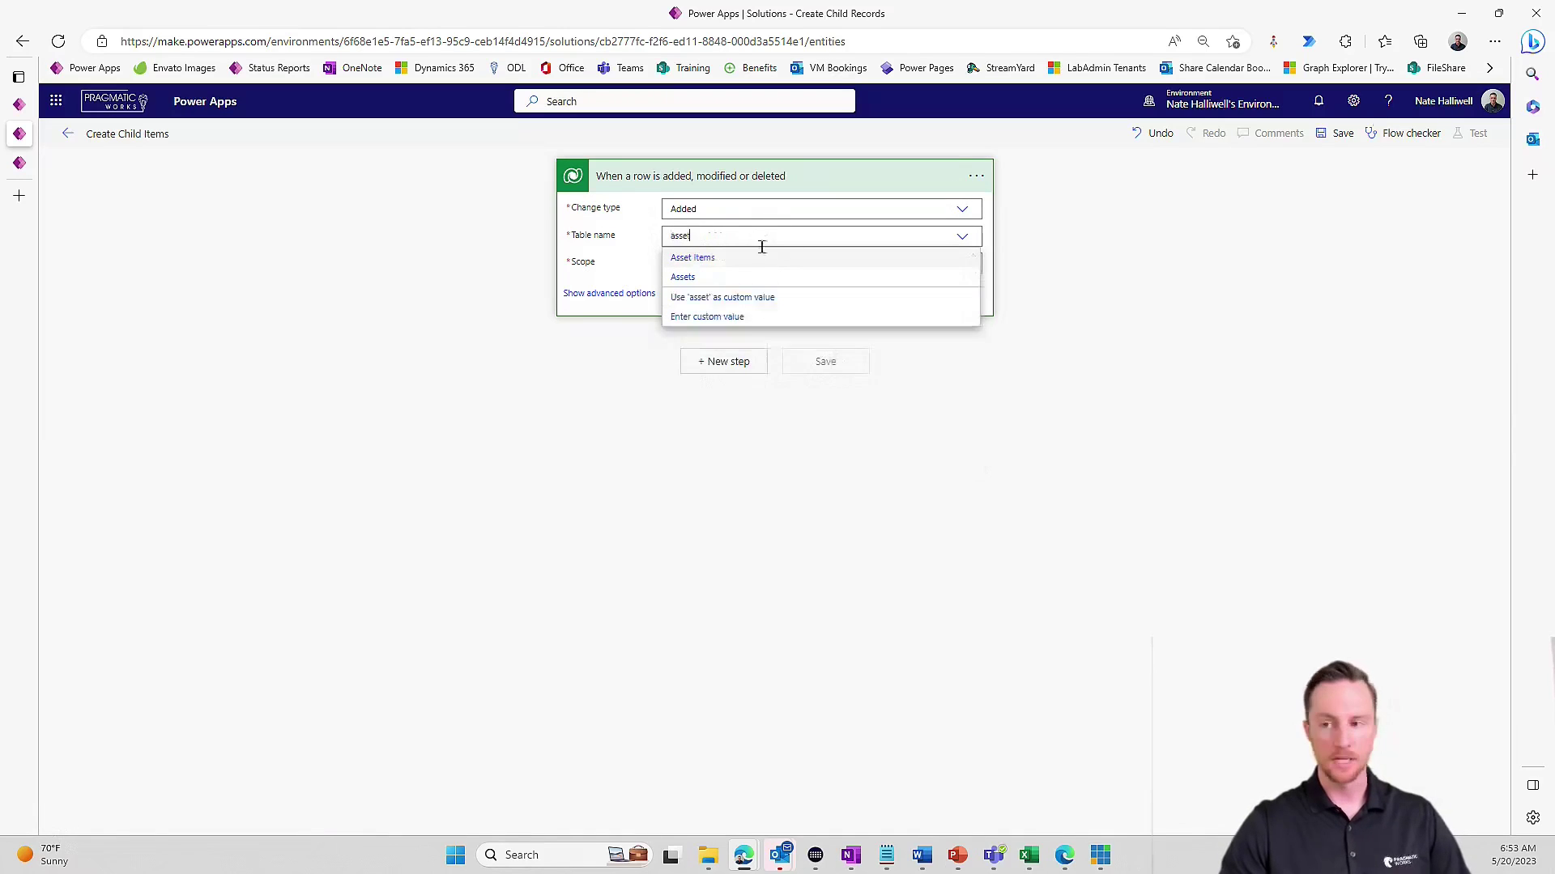
left_click(765, 288)
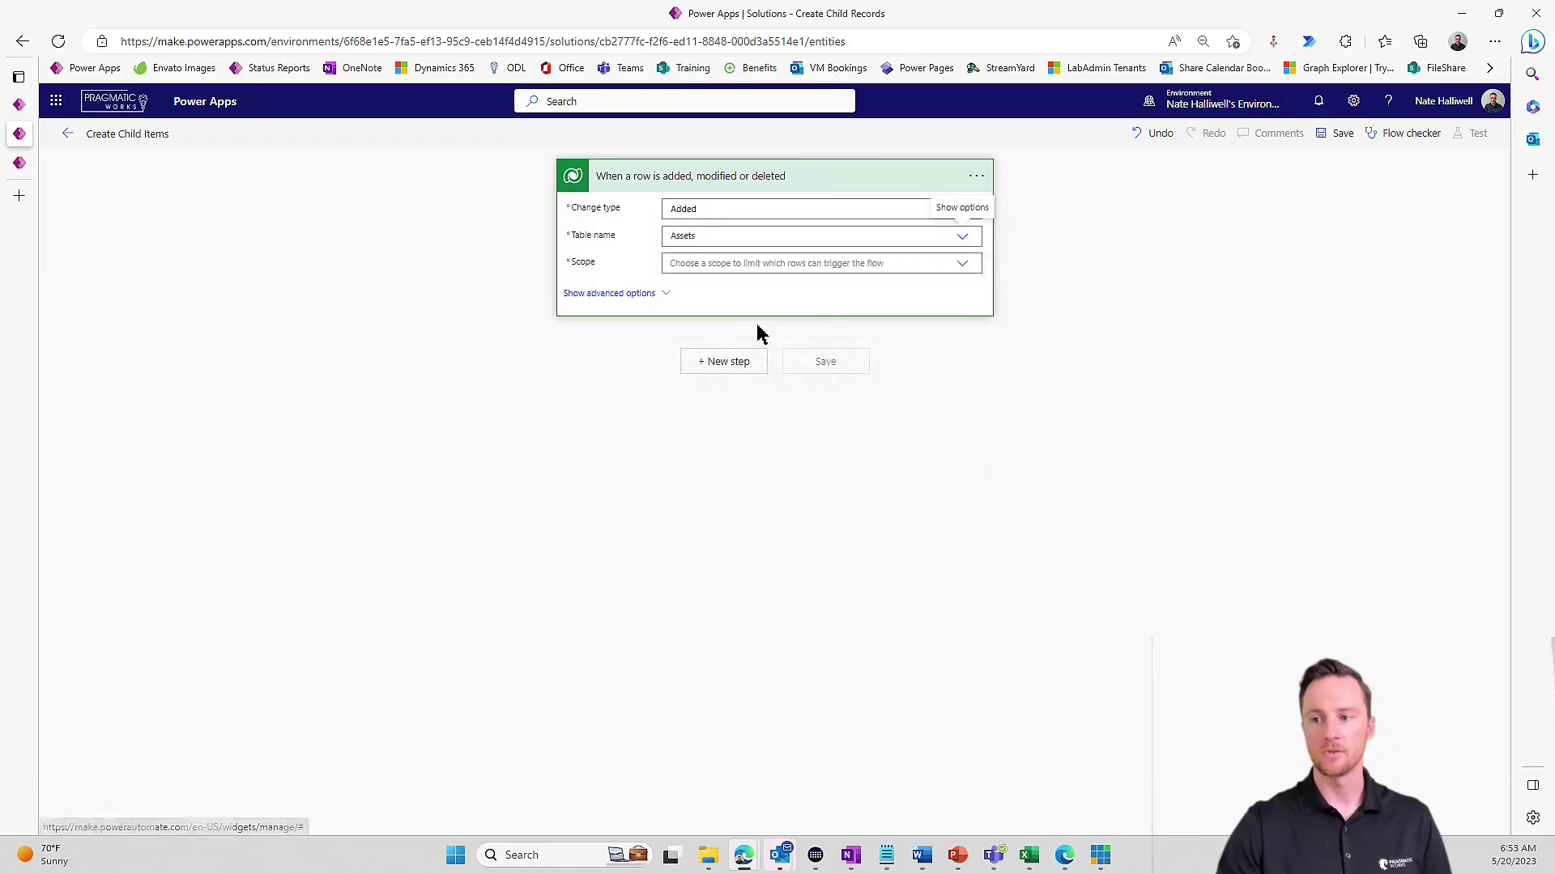
left_click(960, 265)
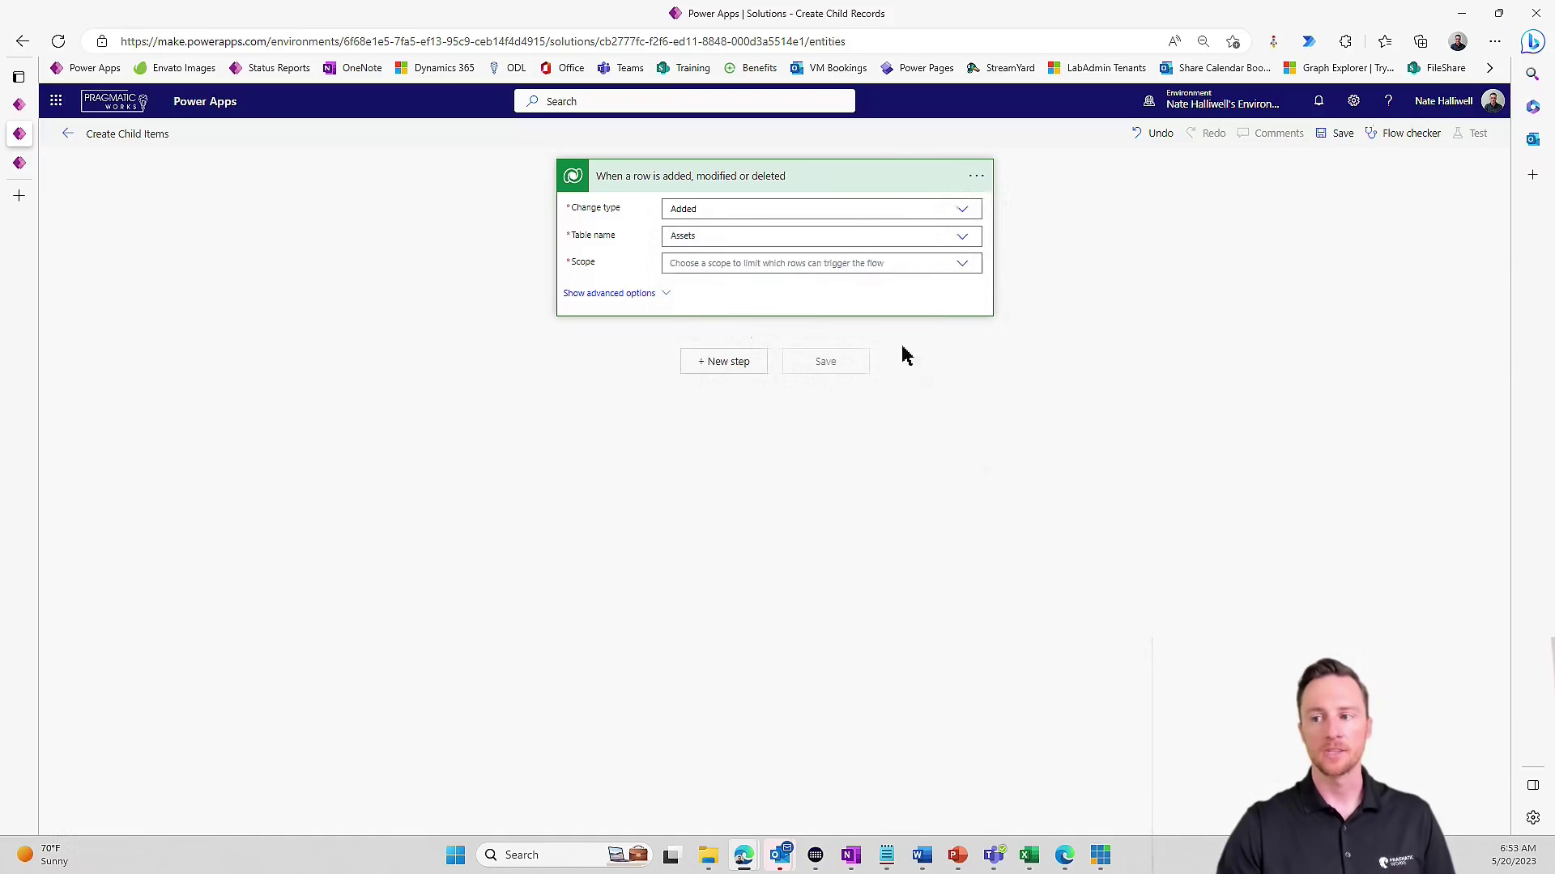
left_click(731, 310)
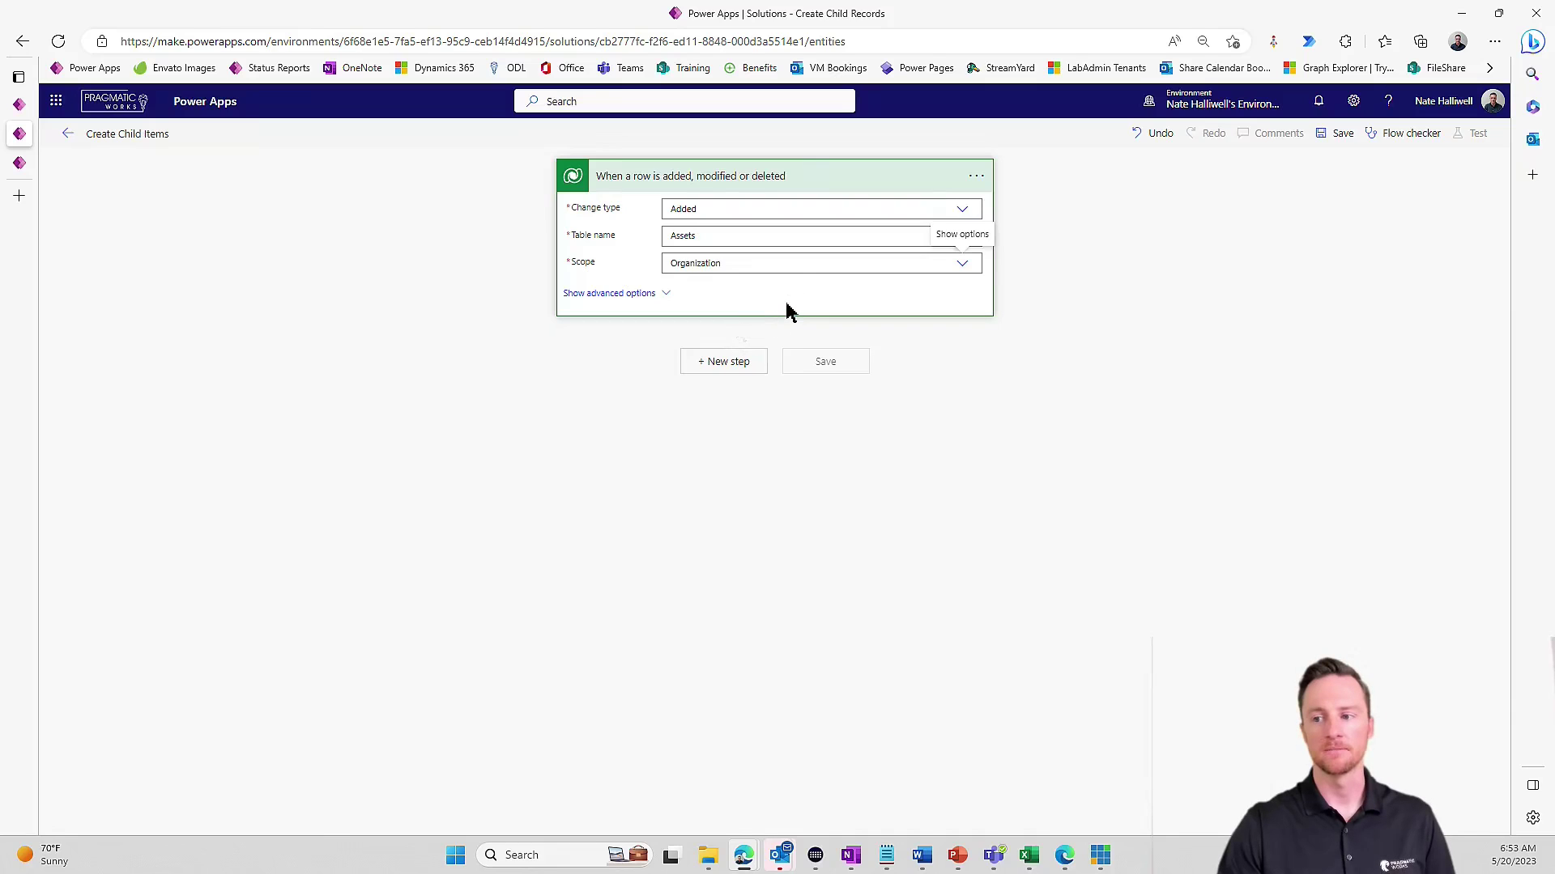
left_click(732, 369)
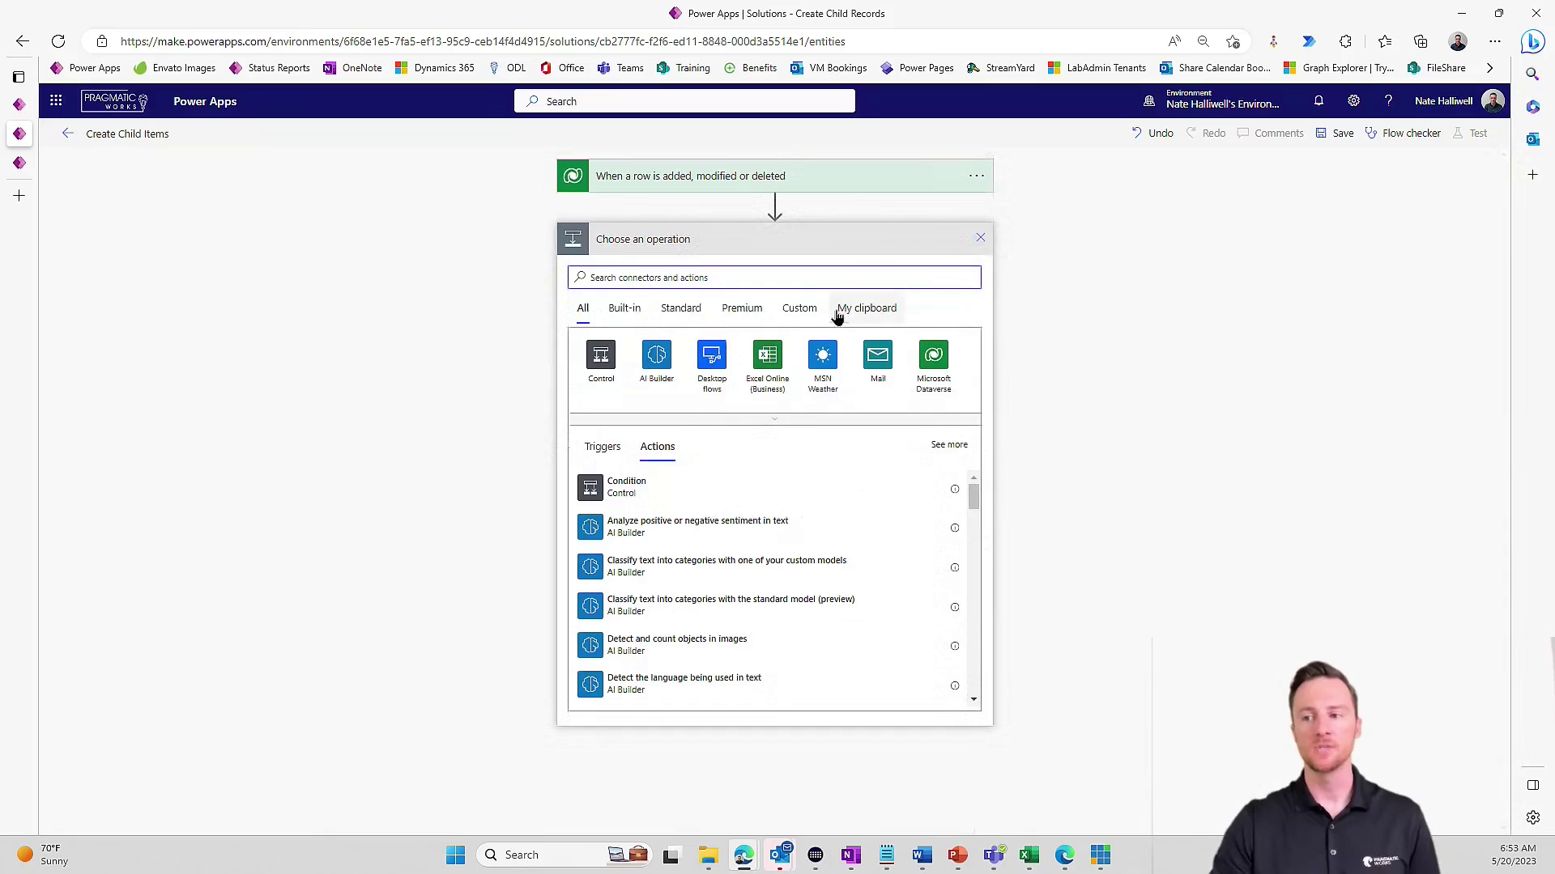
- Search for 'add a new row' and add the Dataverse Add a new row action
type("ac")
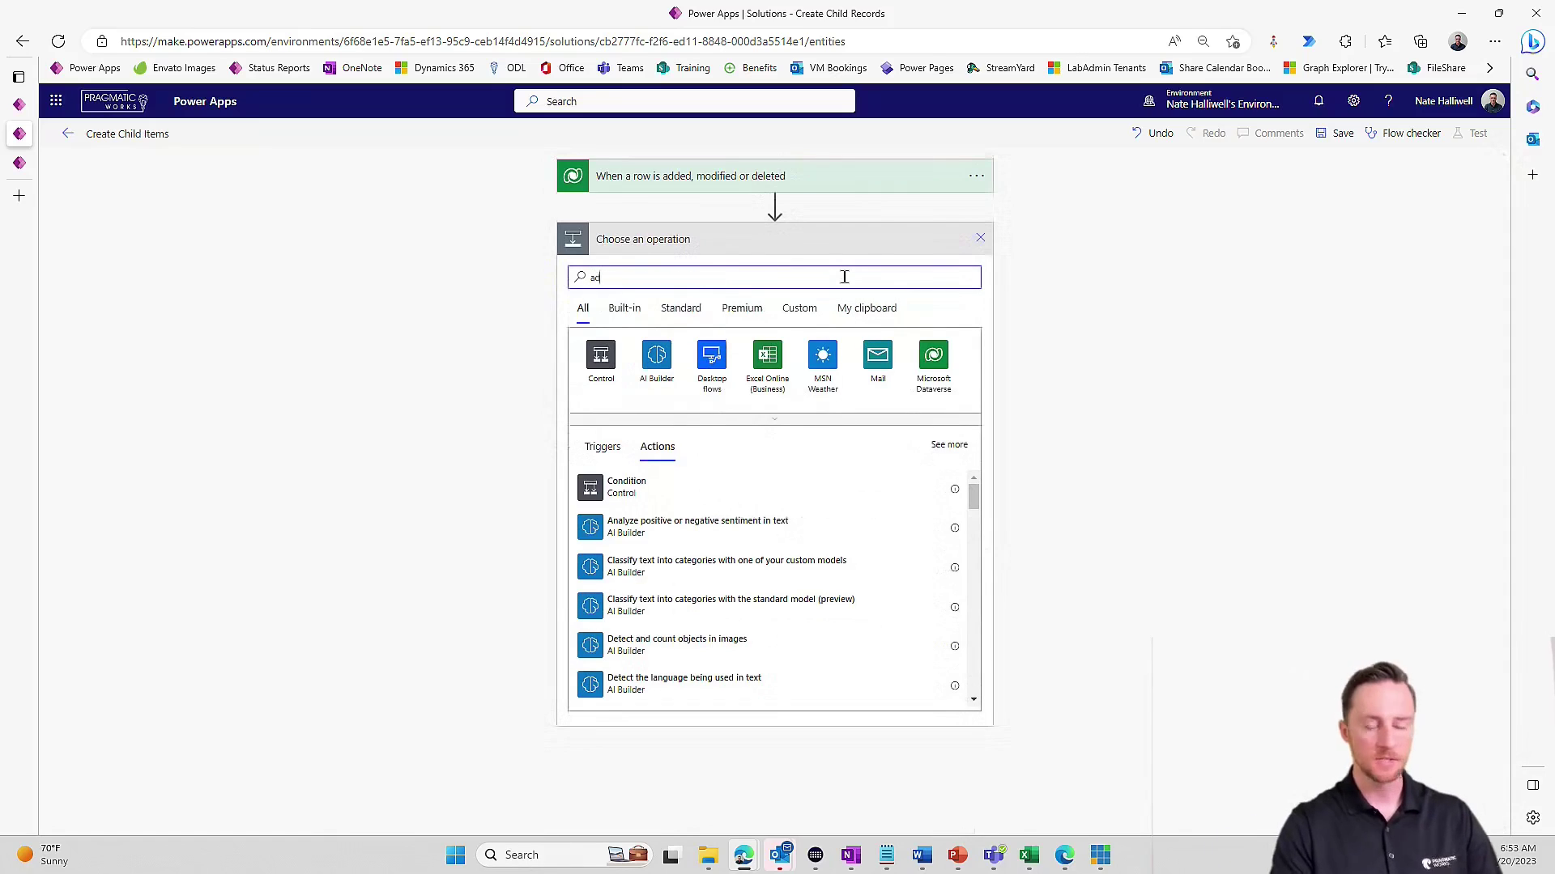
type("dd")
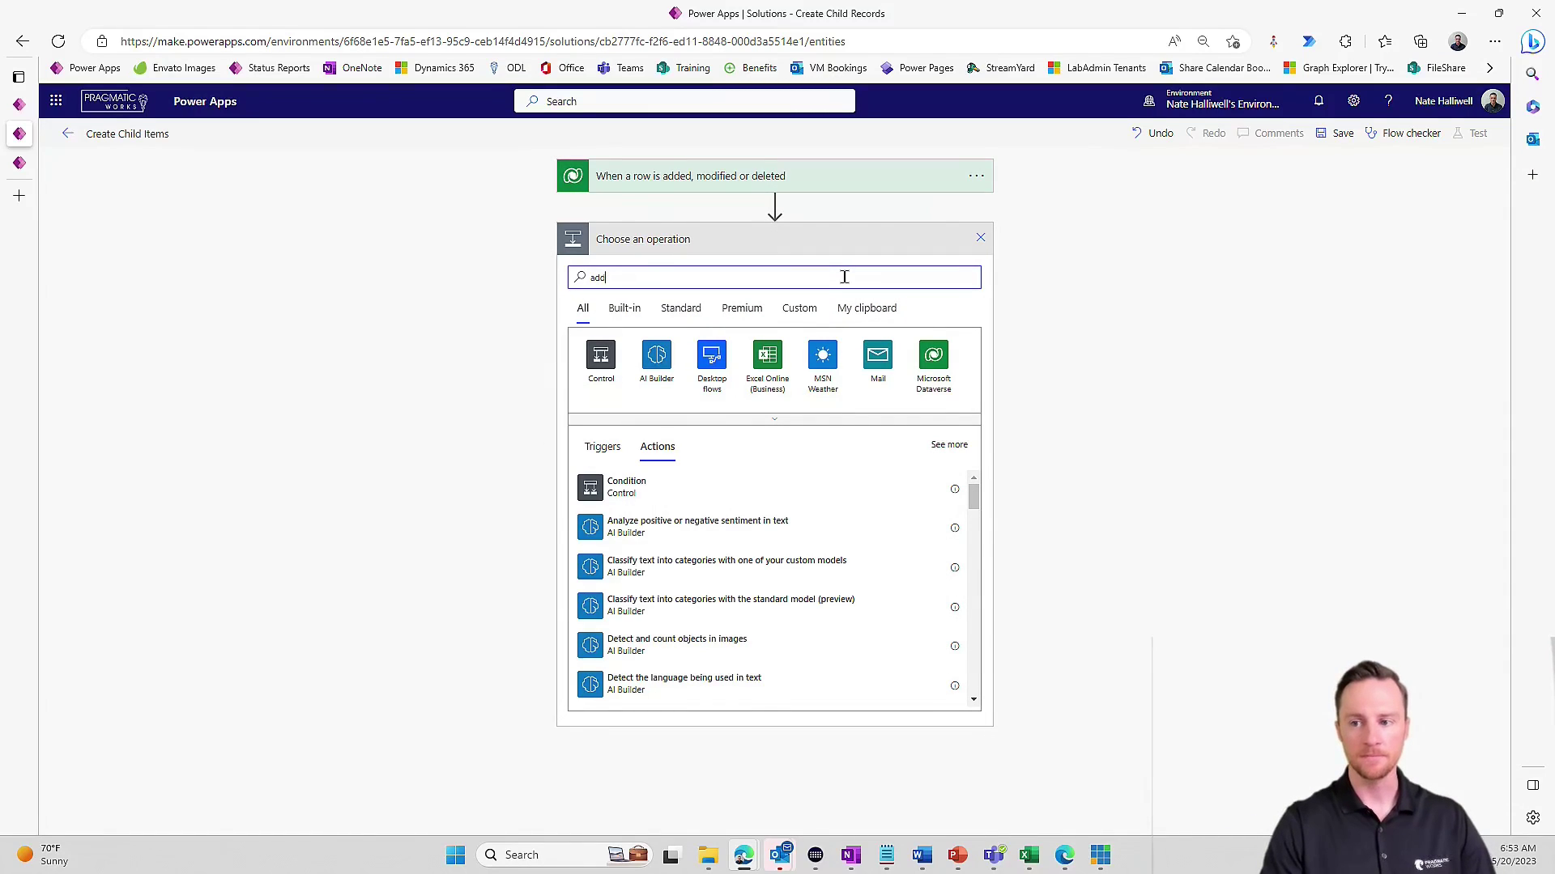
type(" a new r")
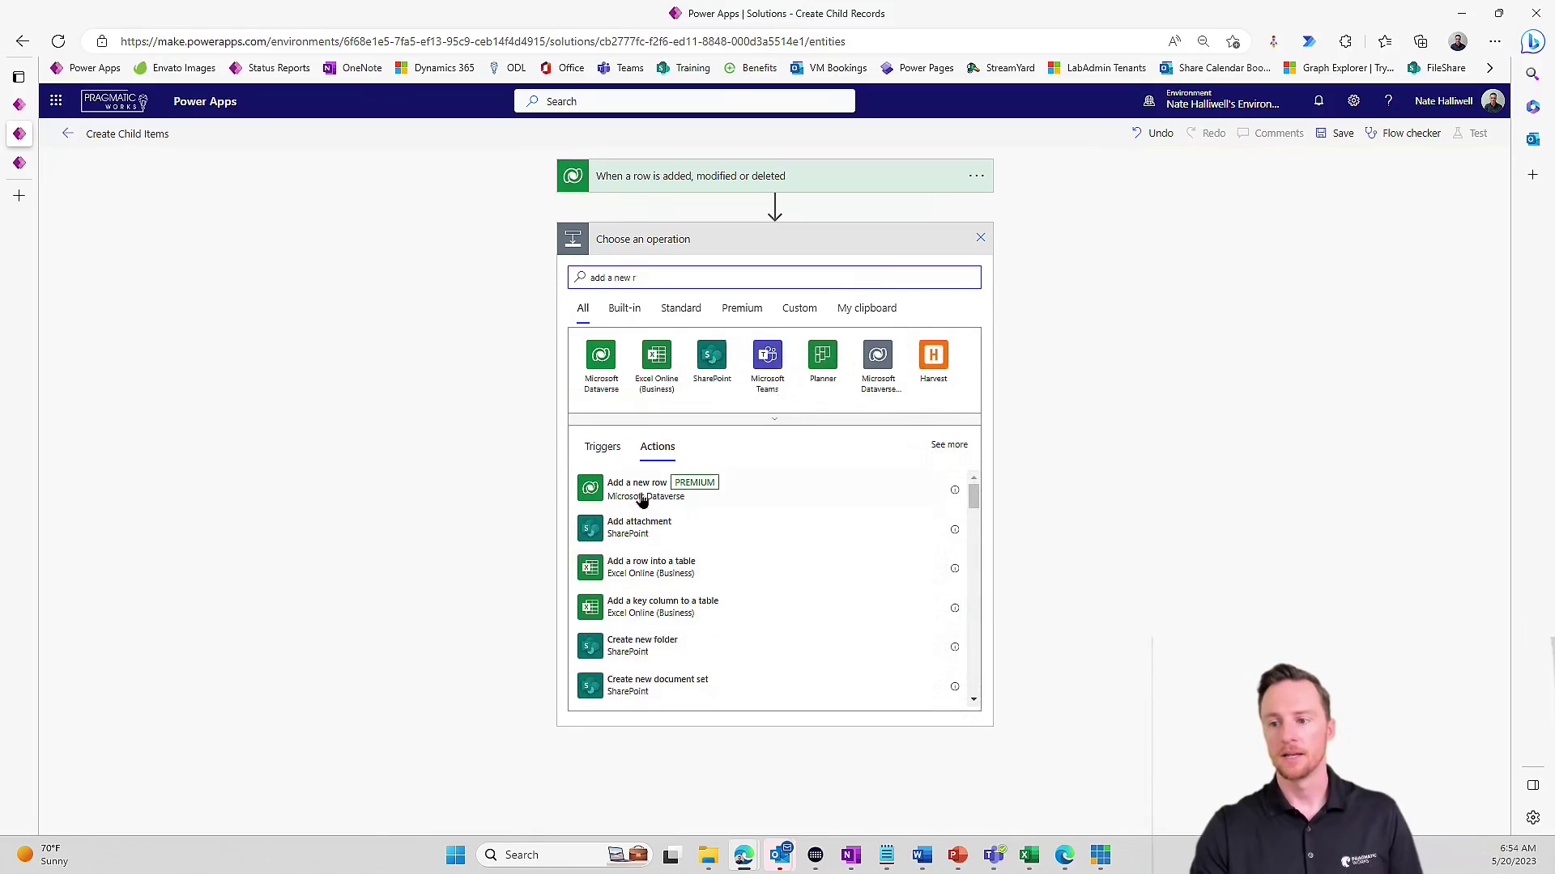
left_click(648, 496)
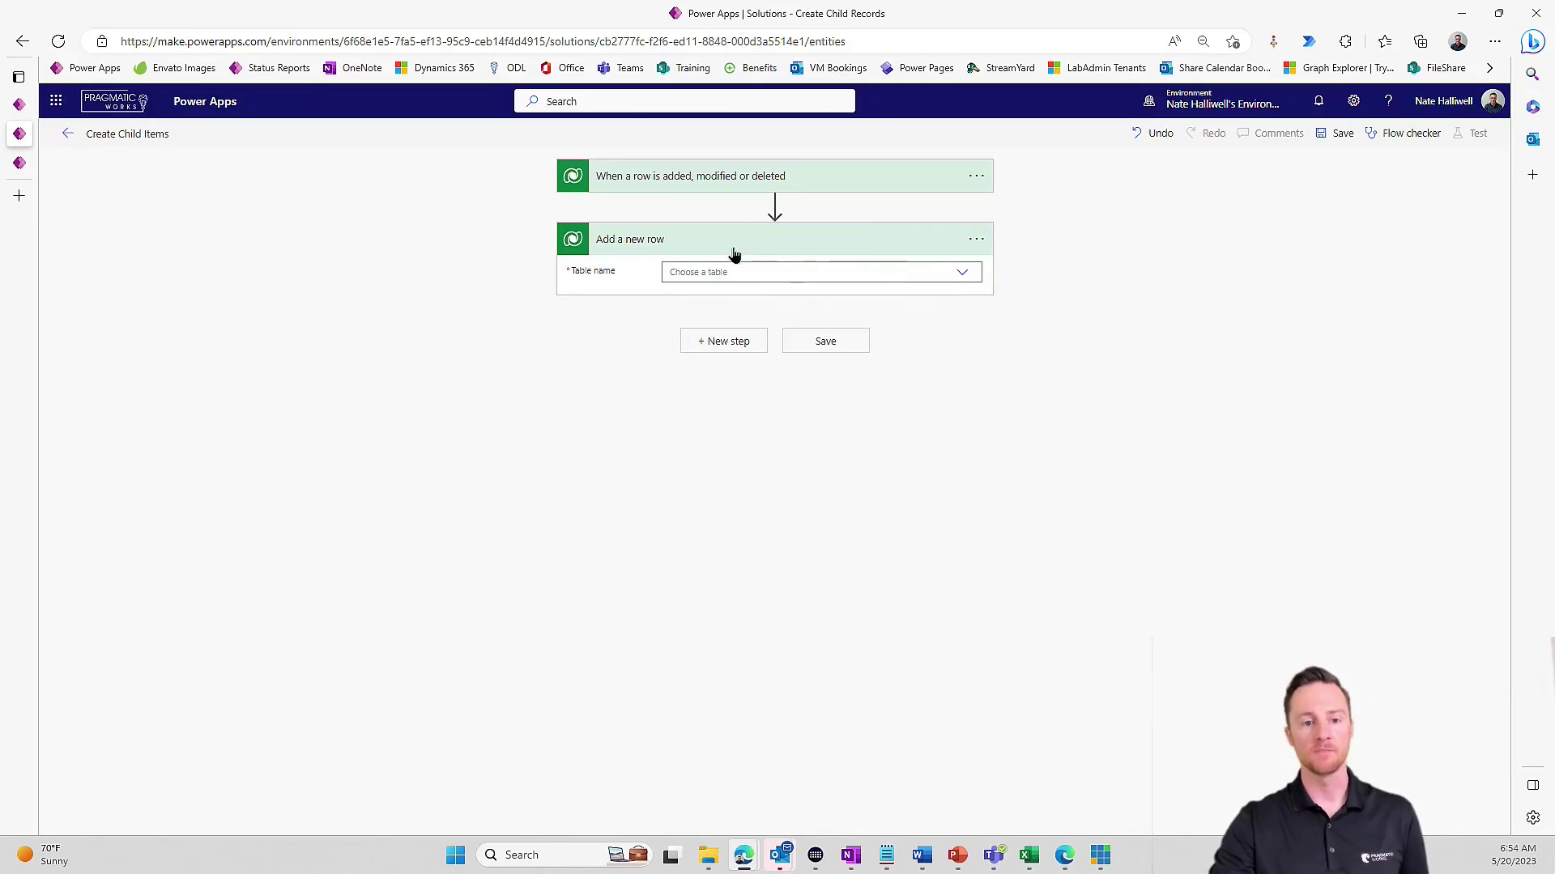
- Insert an Initialize variable step before Add a new row: varCounter, Integer, value 0
mouse_move(775, 209)
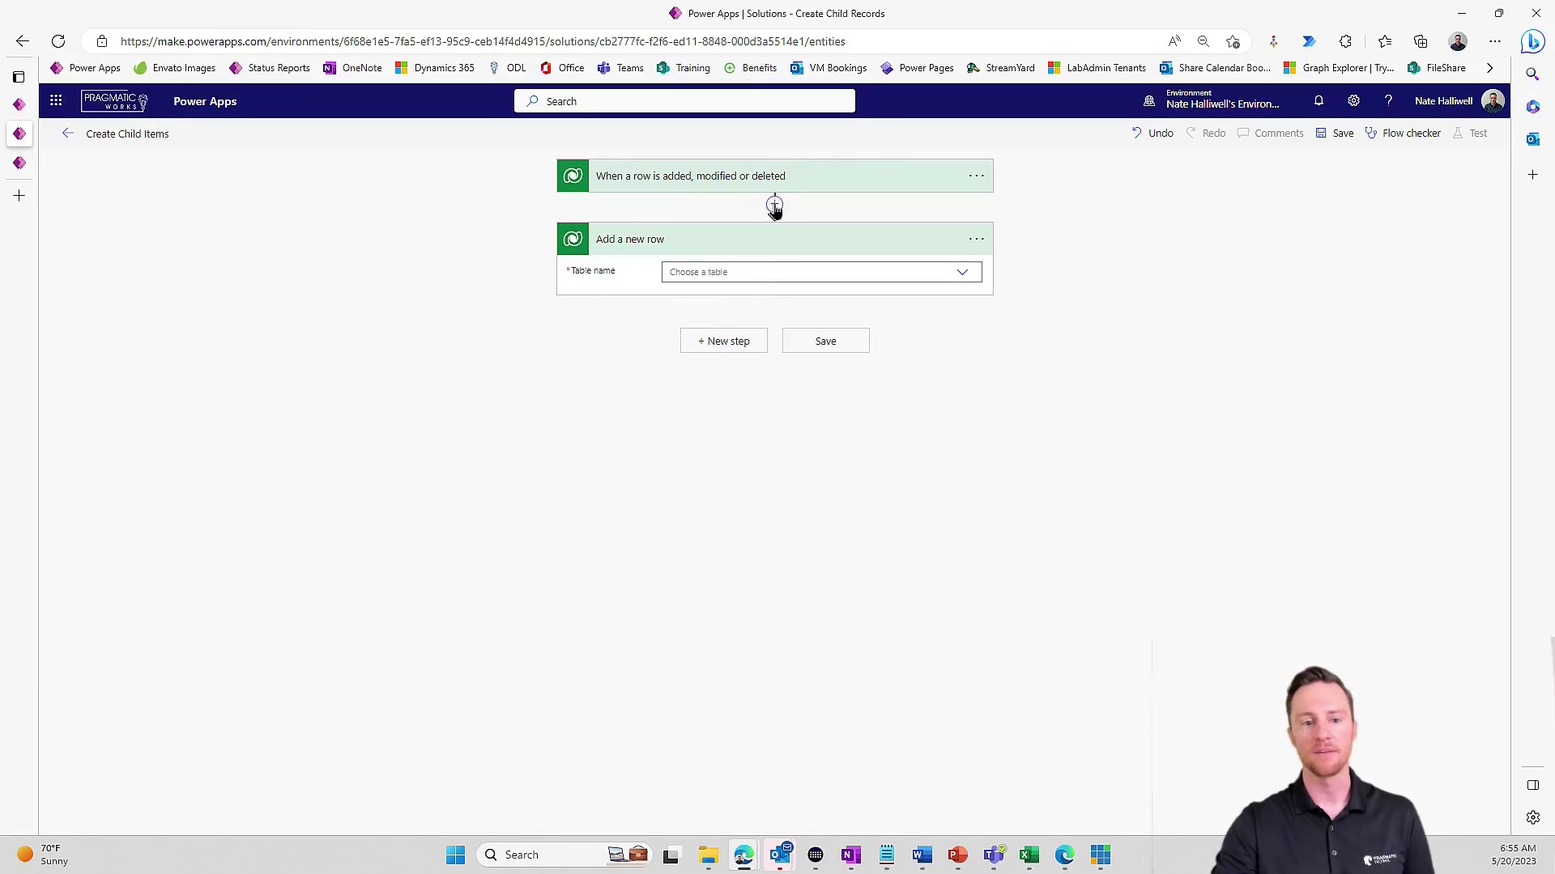
left_click(775, 205)
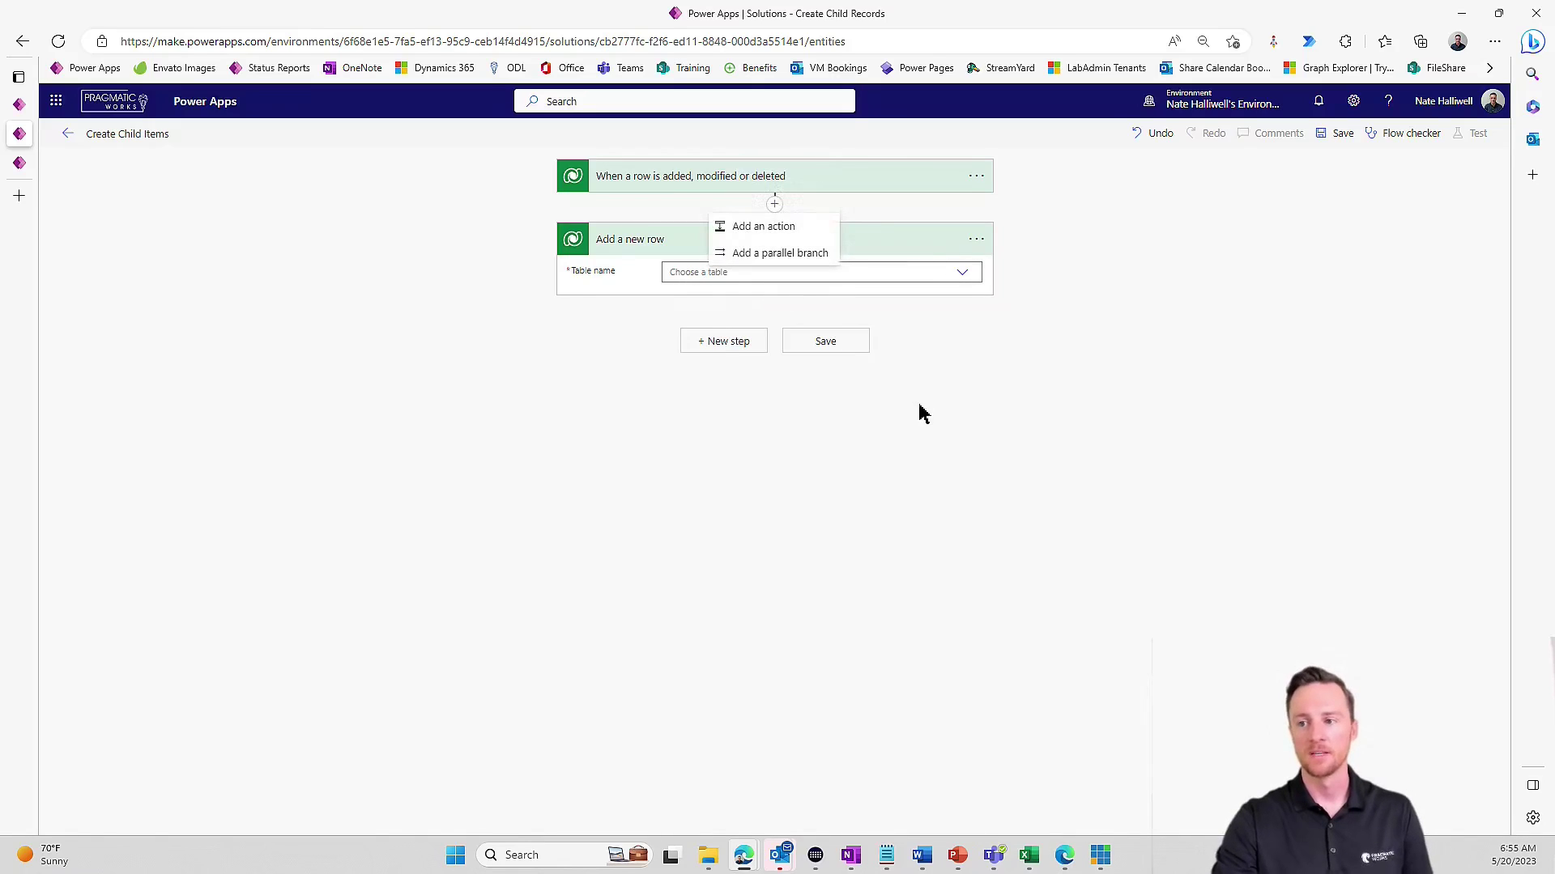
left_click(782, 228)
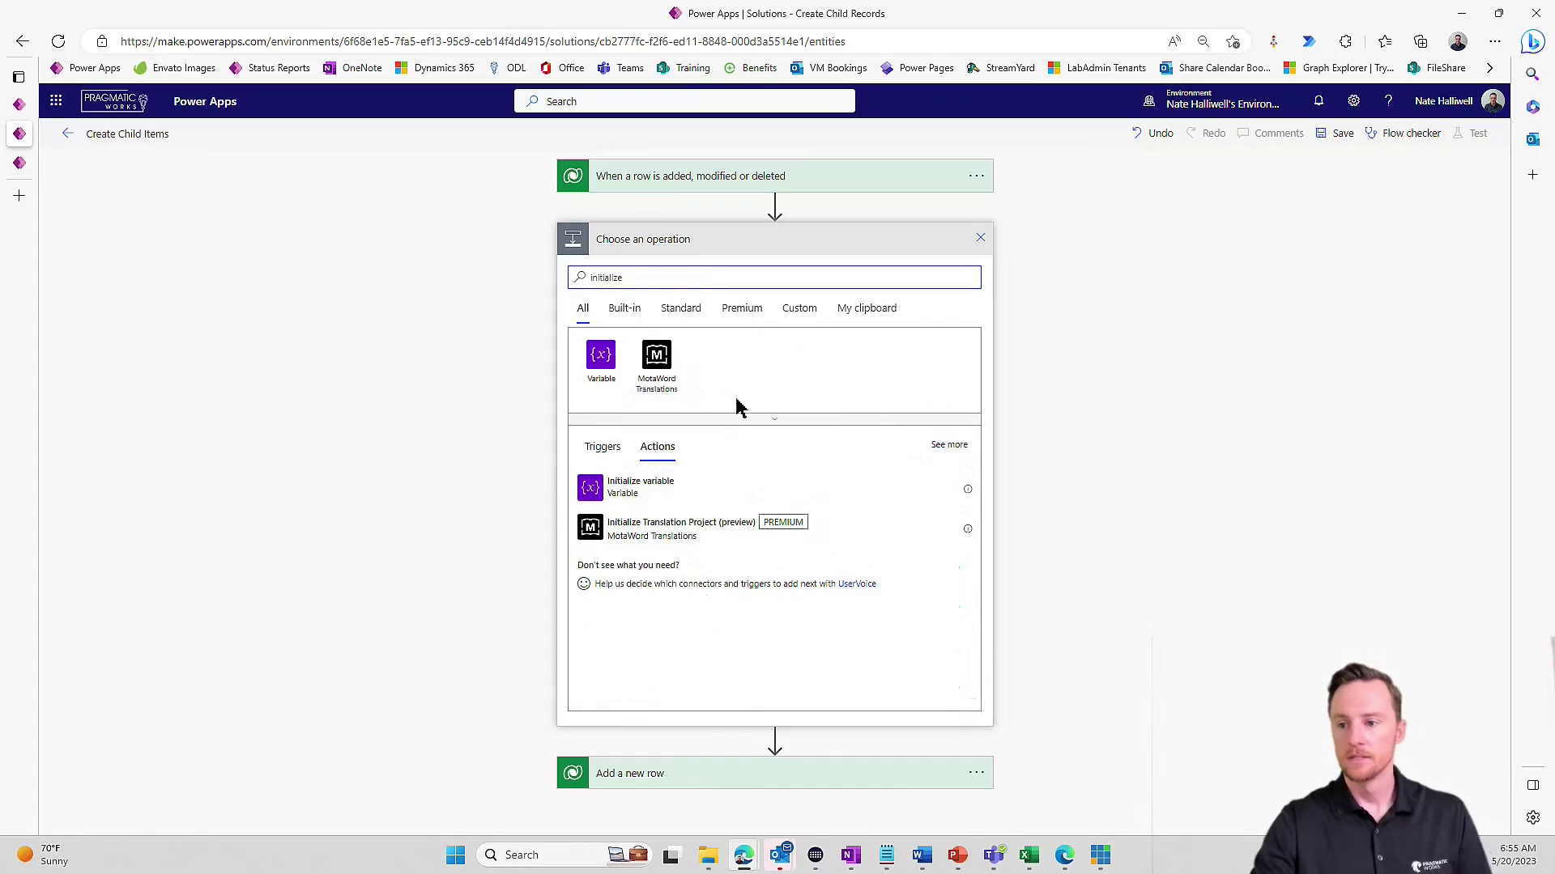
left_click(704, 495)
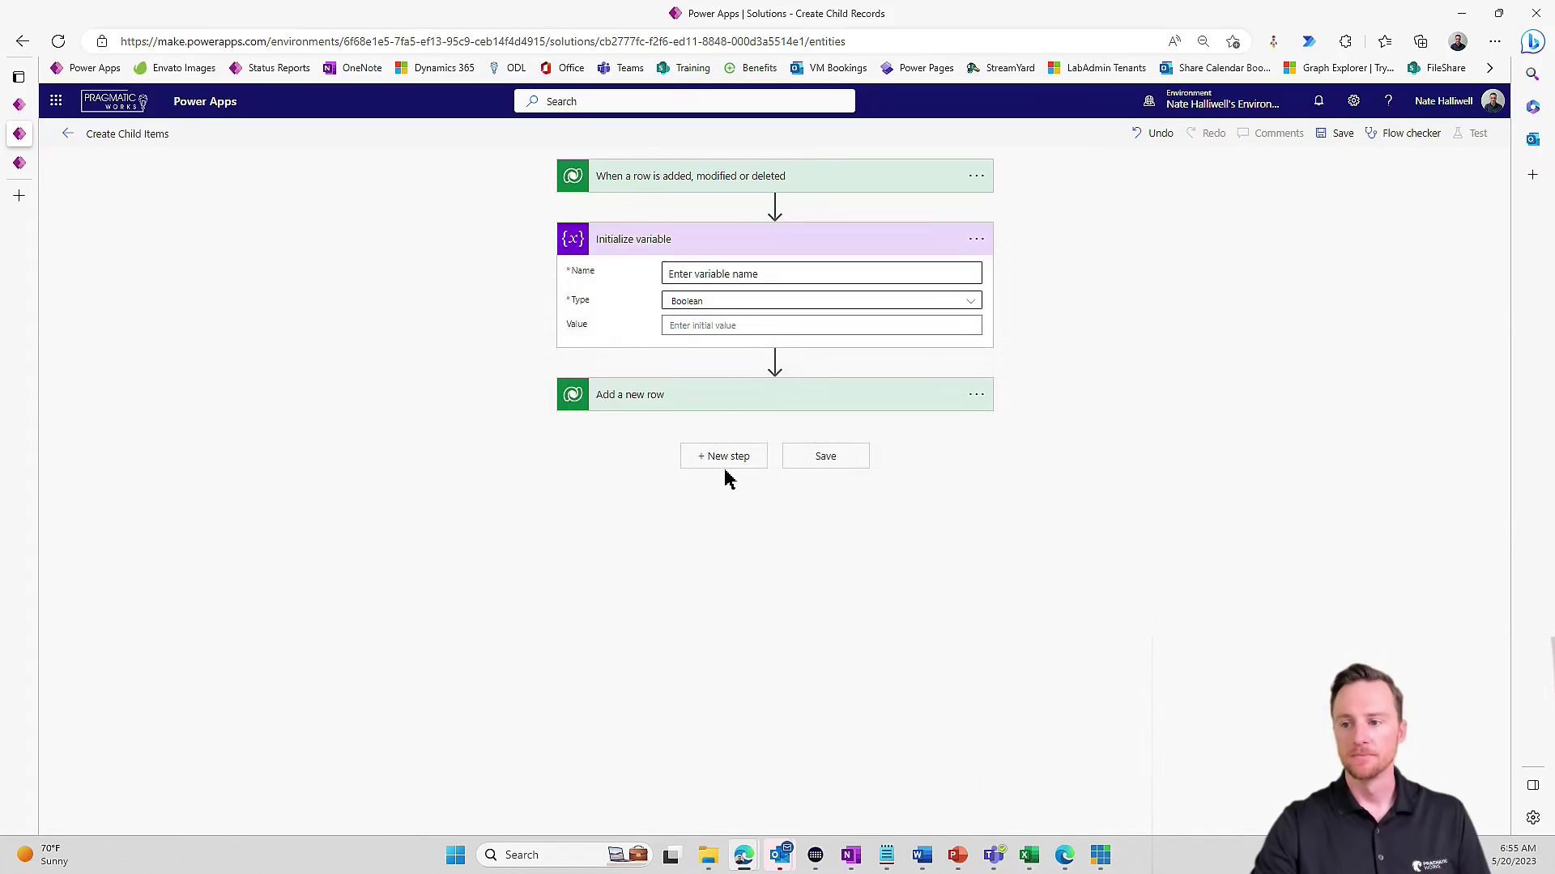
type("varCounter")
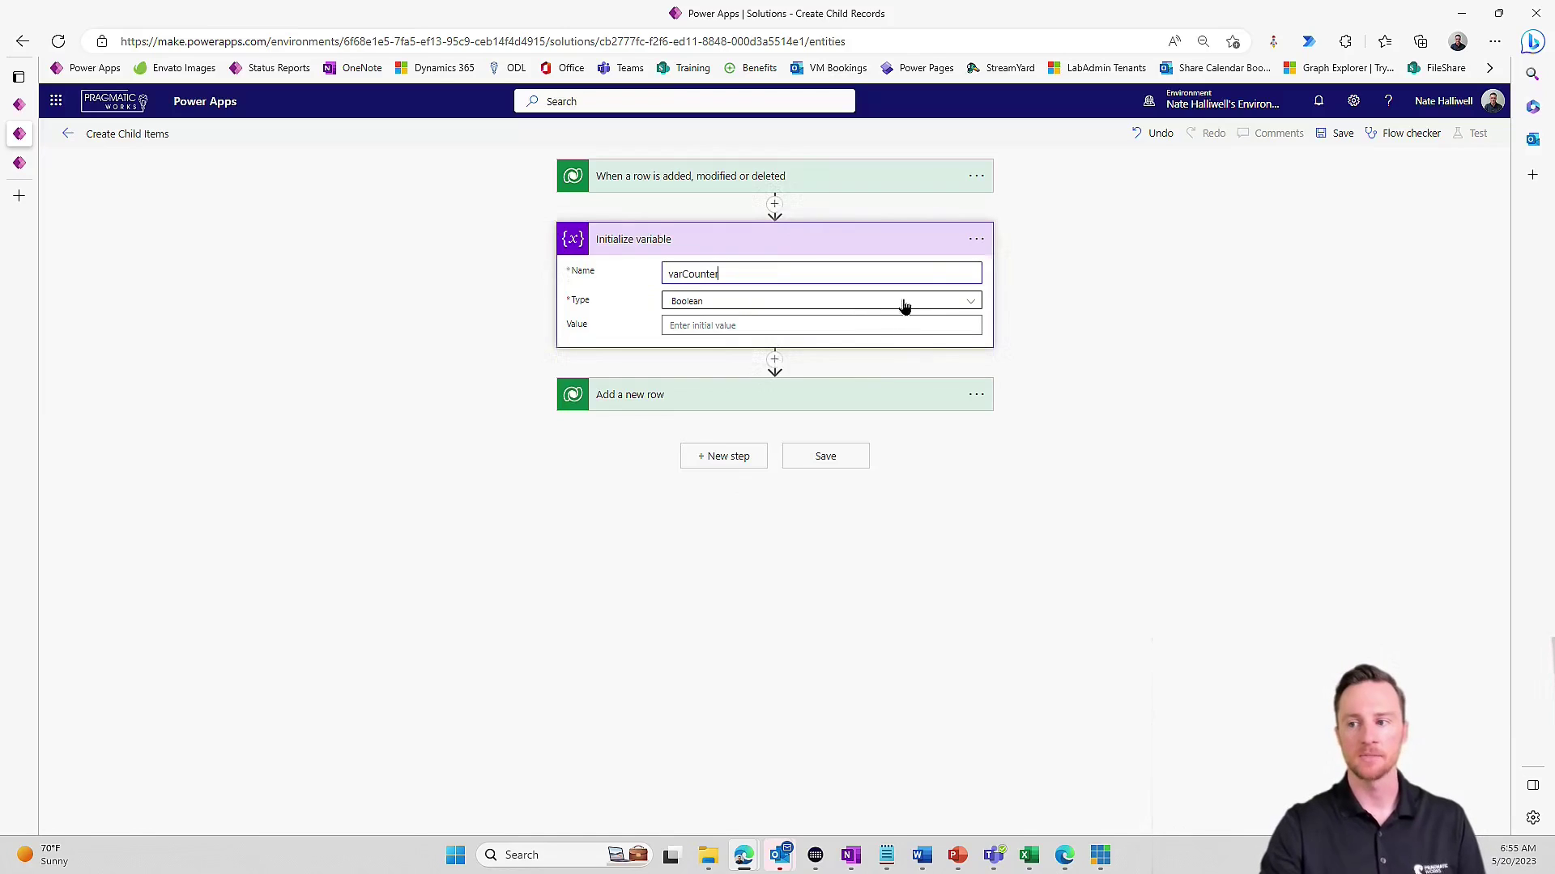
left_click(904, 306)
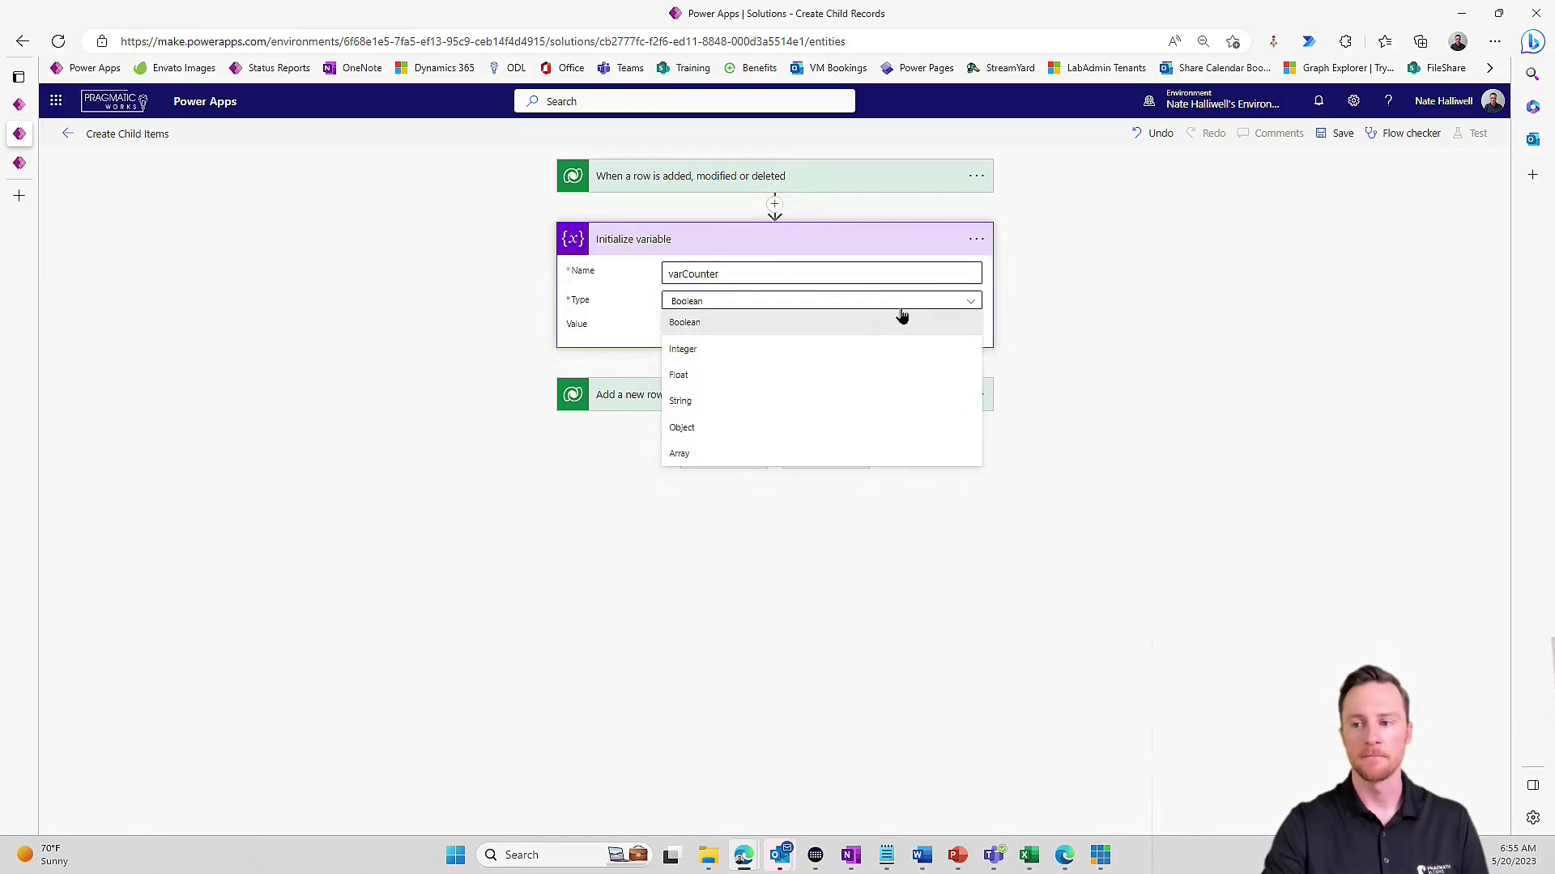
left_click(882, 353)
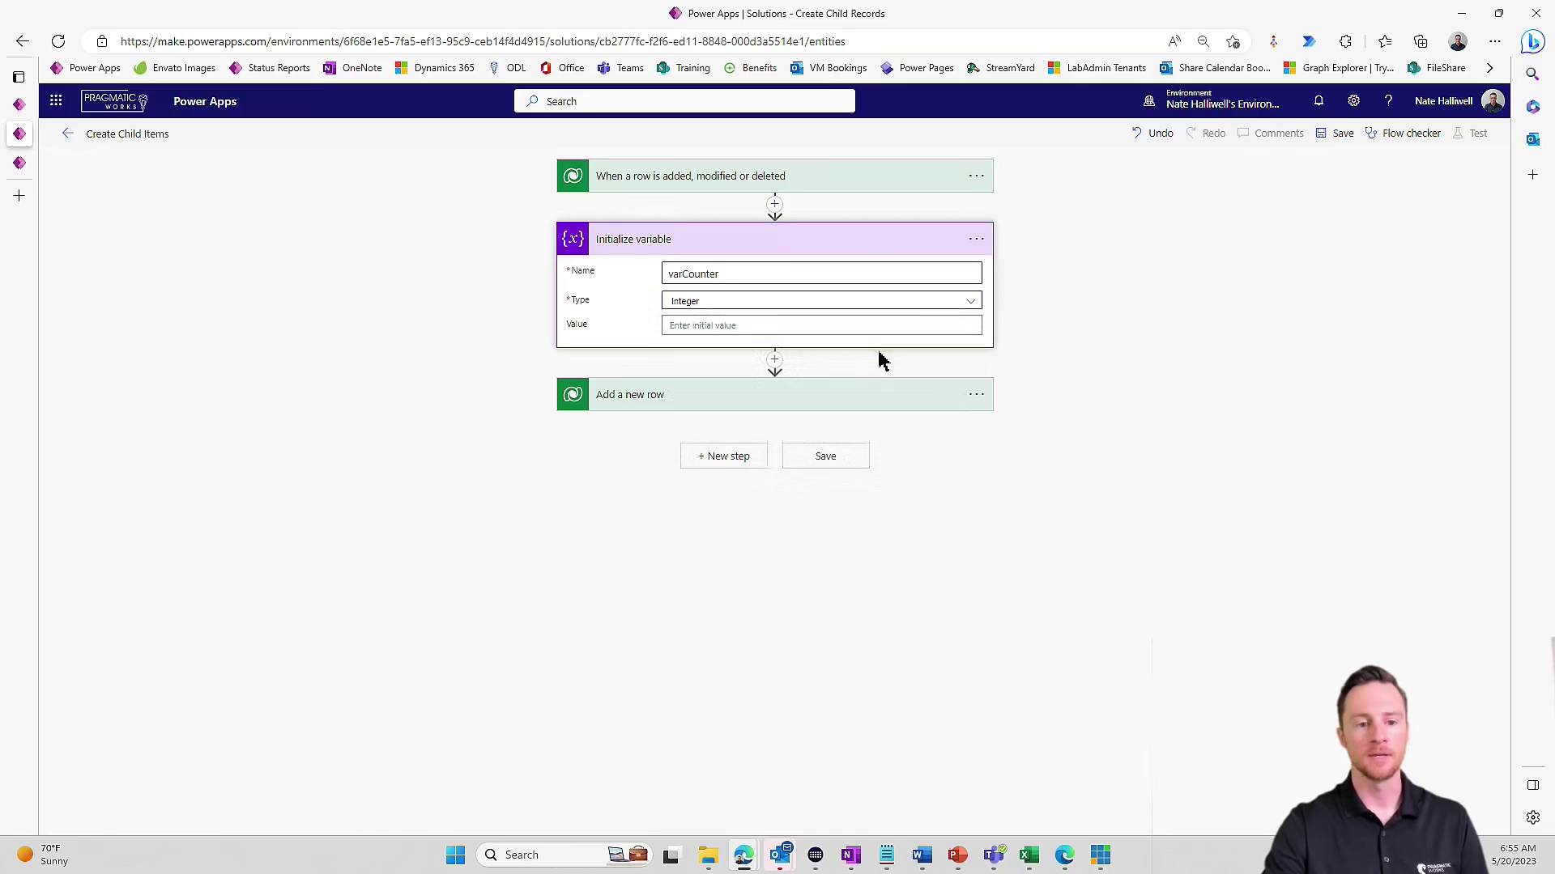
left_click(711, 327)
type("0")
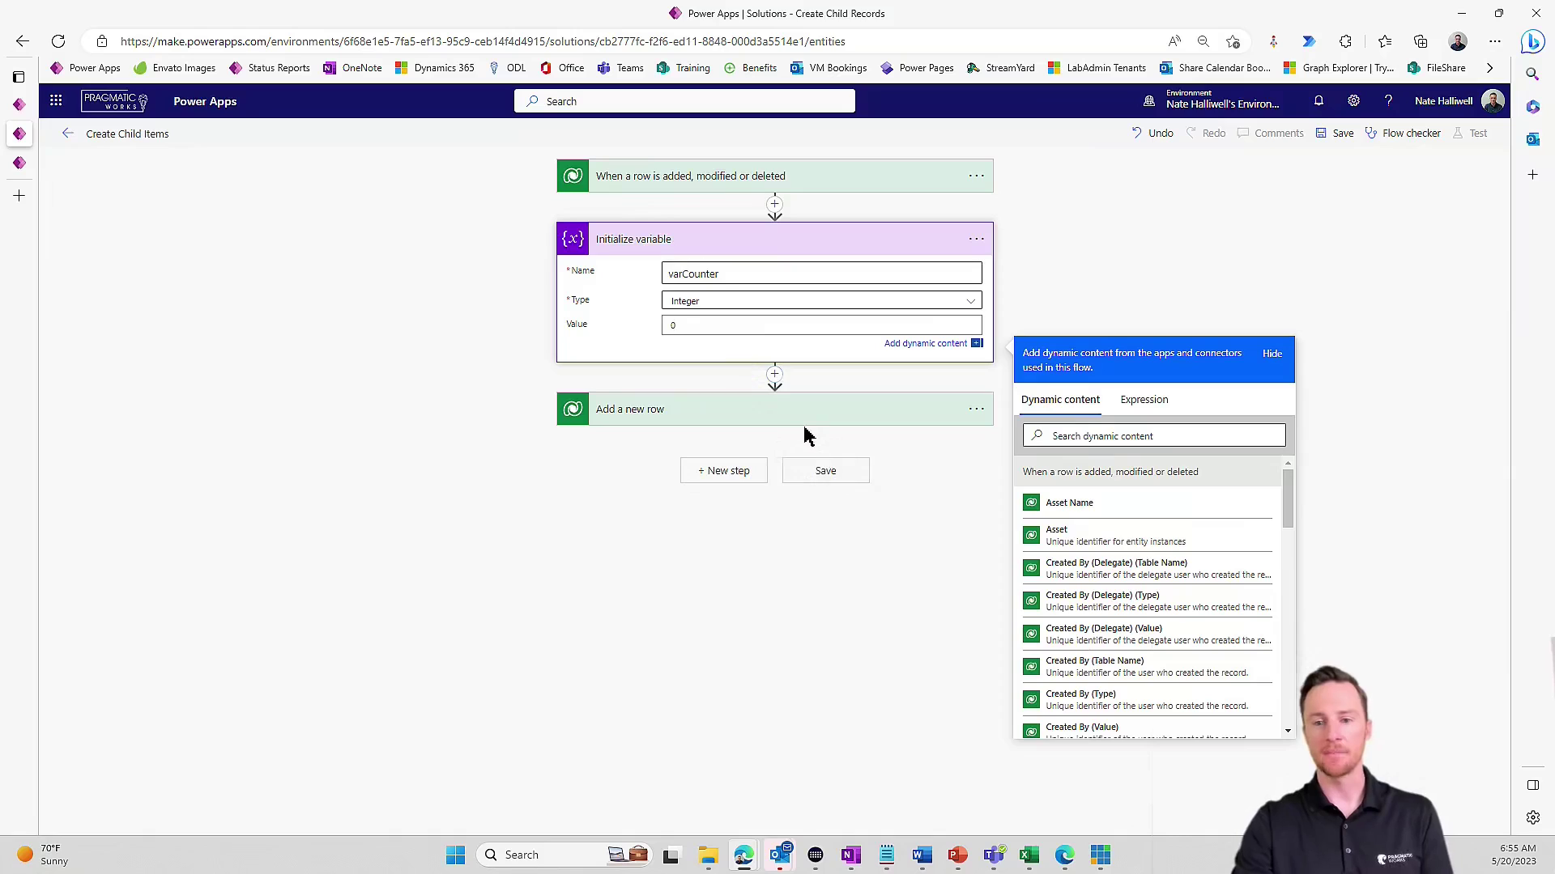
left_click(977, 408)
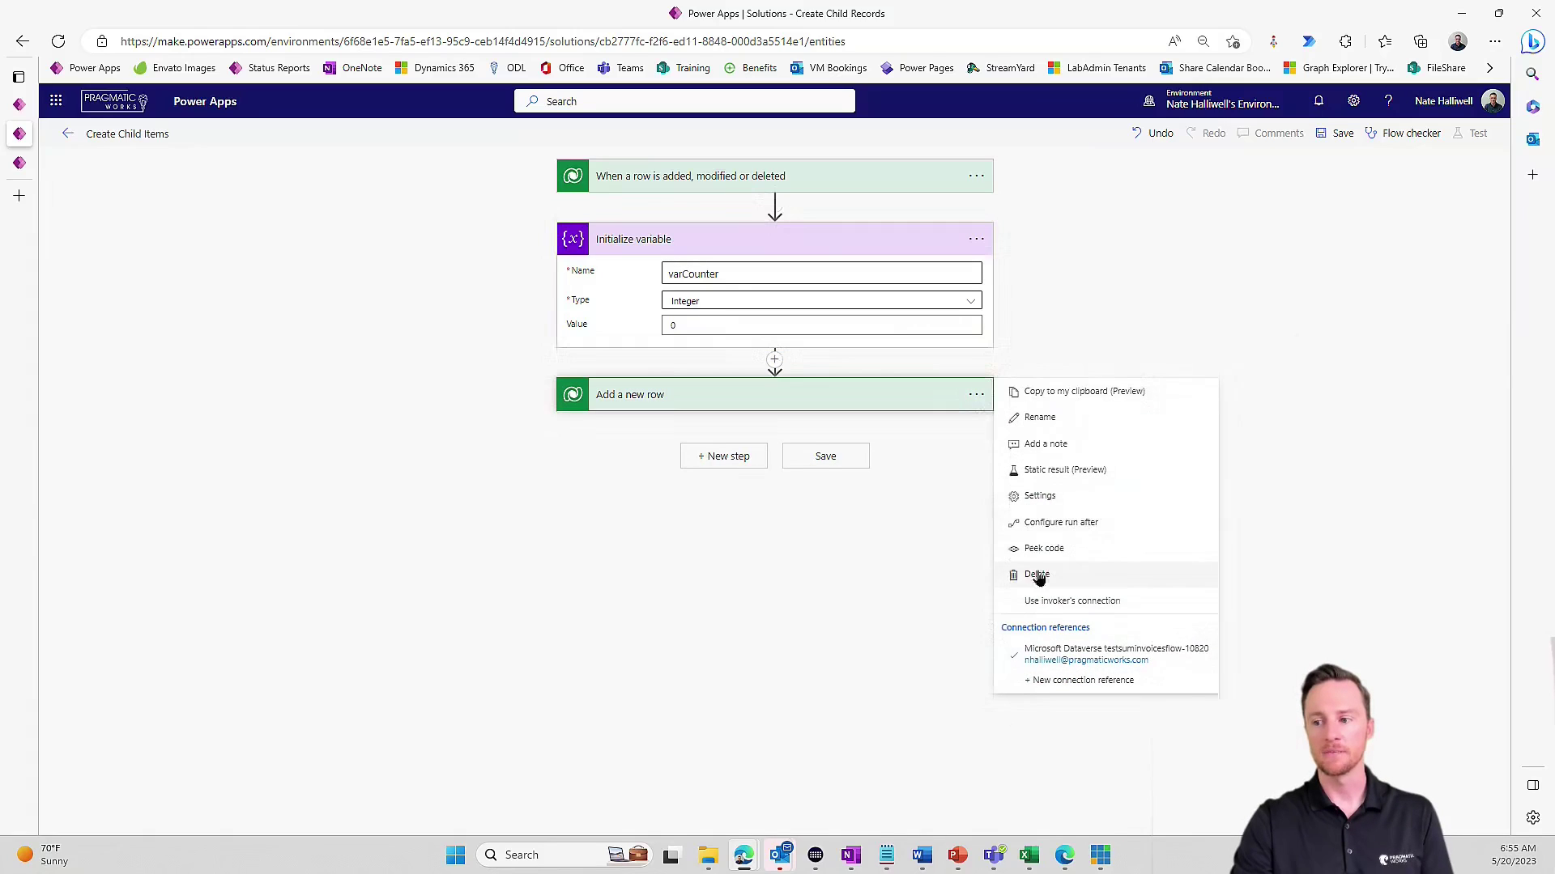
- Remove the Add a new row step and add a Do until loop after the variable
left_click(1045, 573)
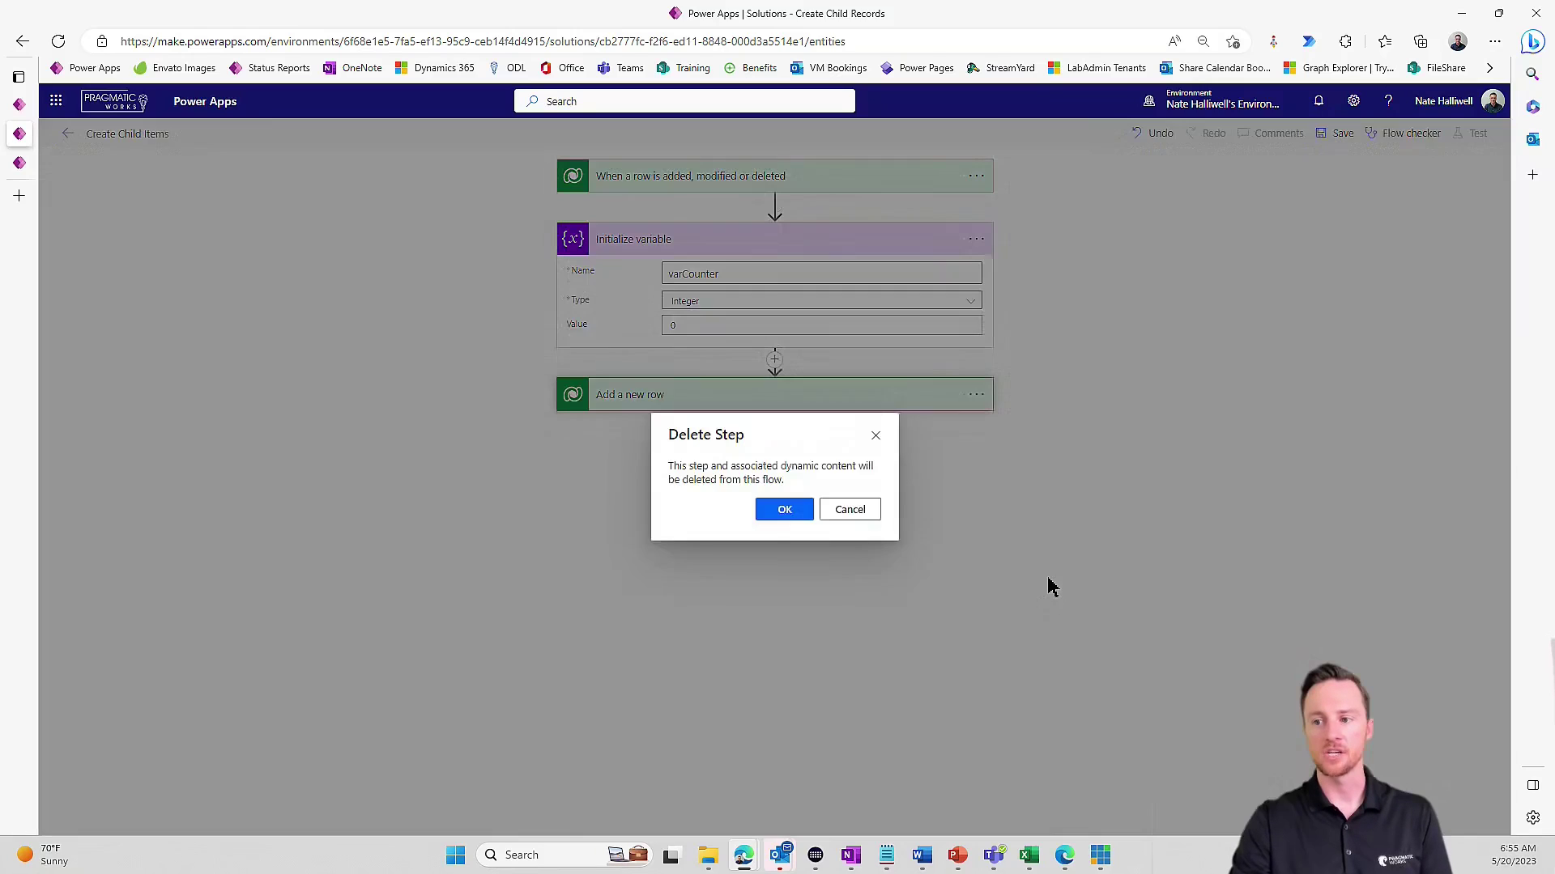
left_click(782, 511)
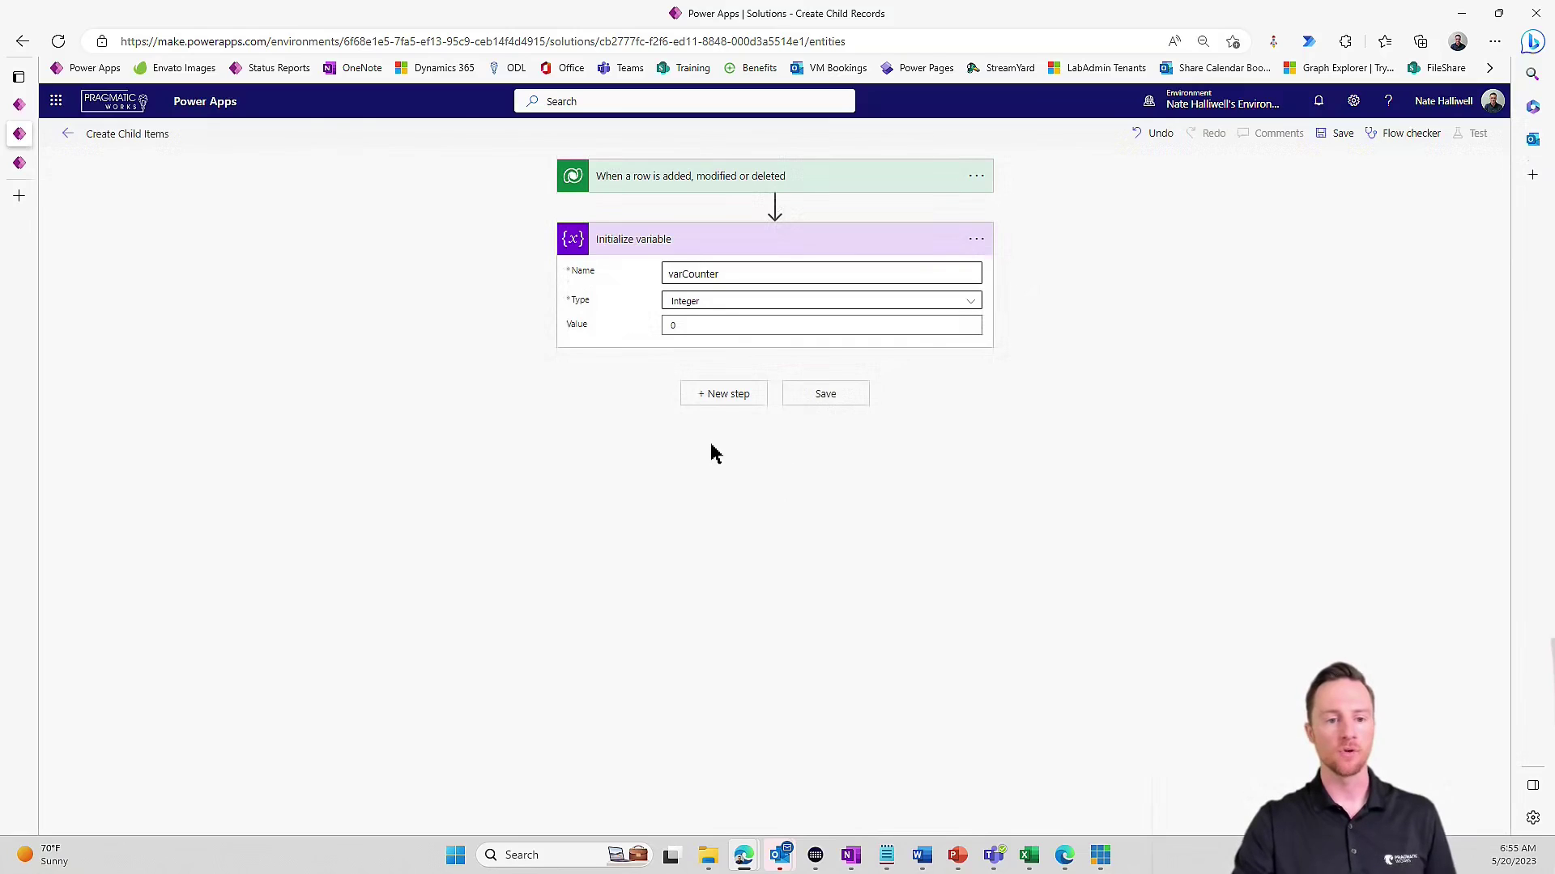
left_click(728, 395)
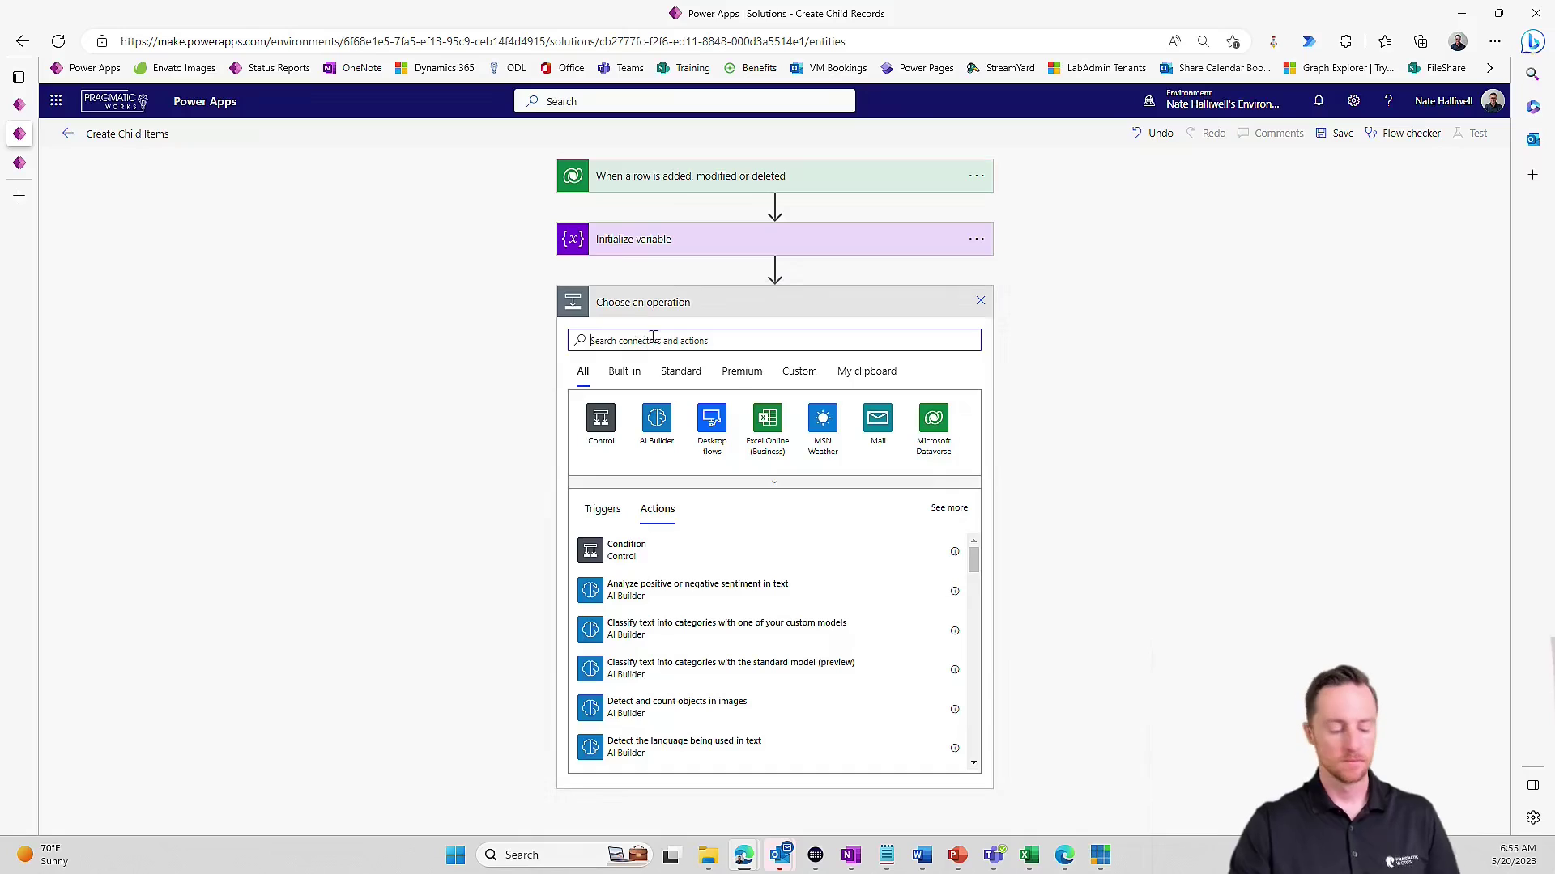
type("do unti")
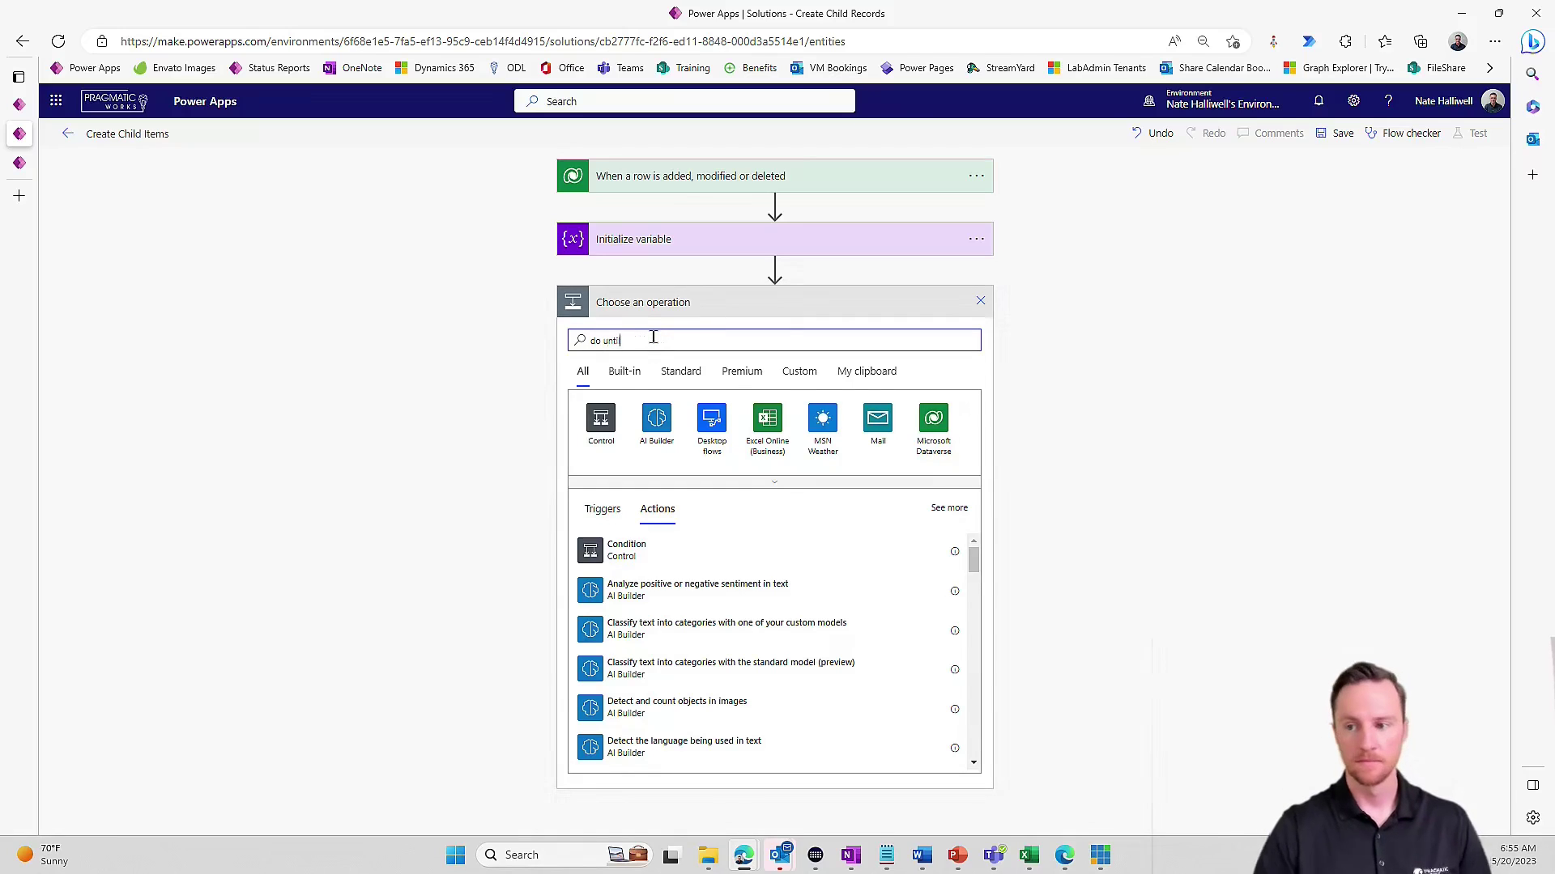
type("l")
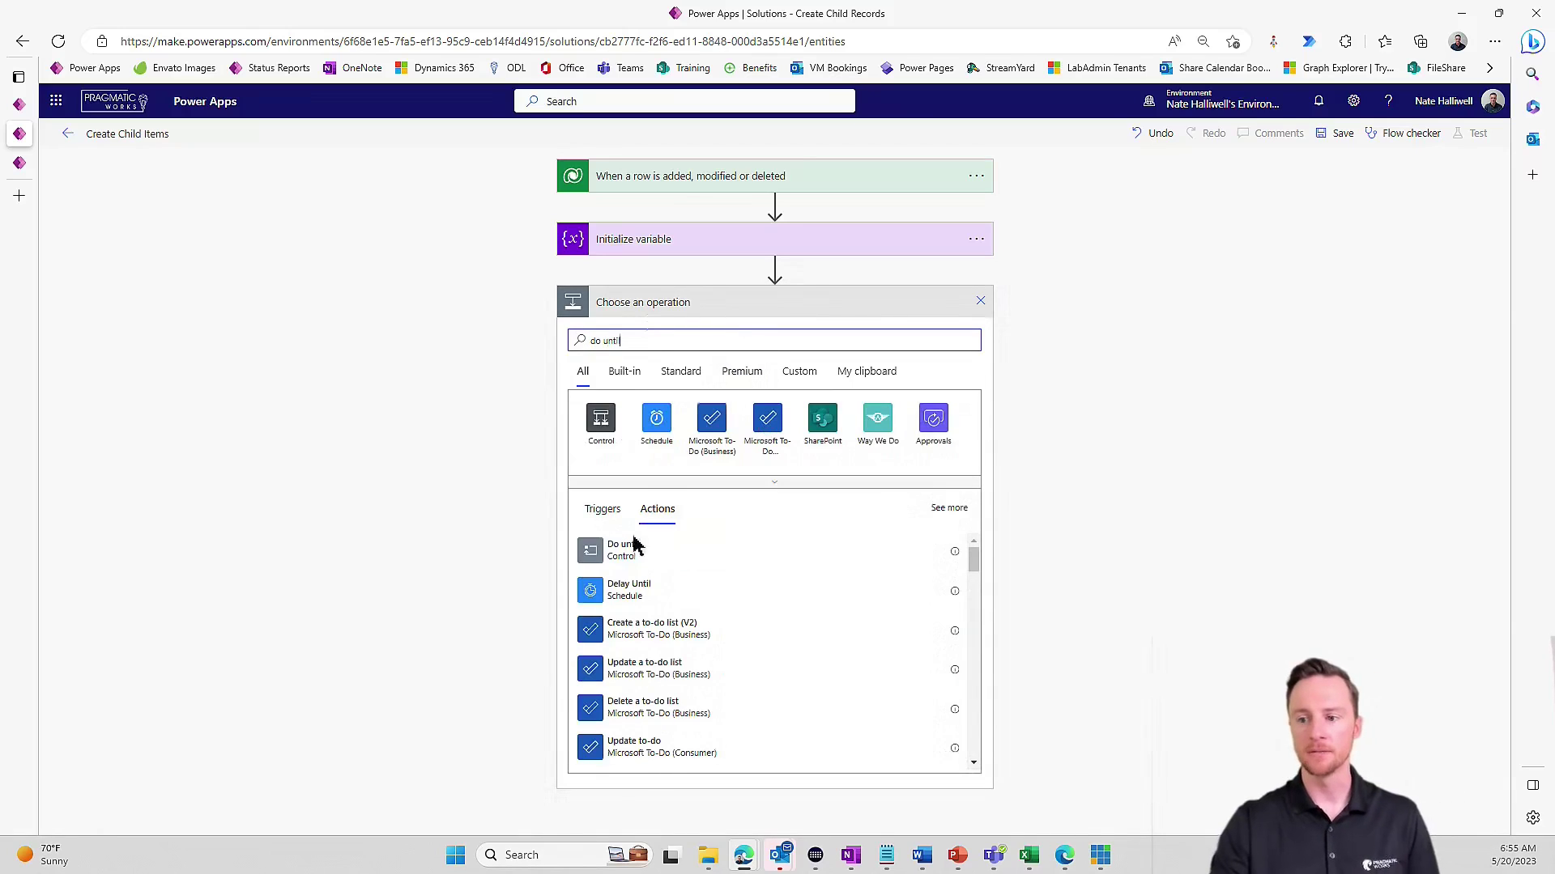
left_click(666, 561)
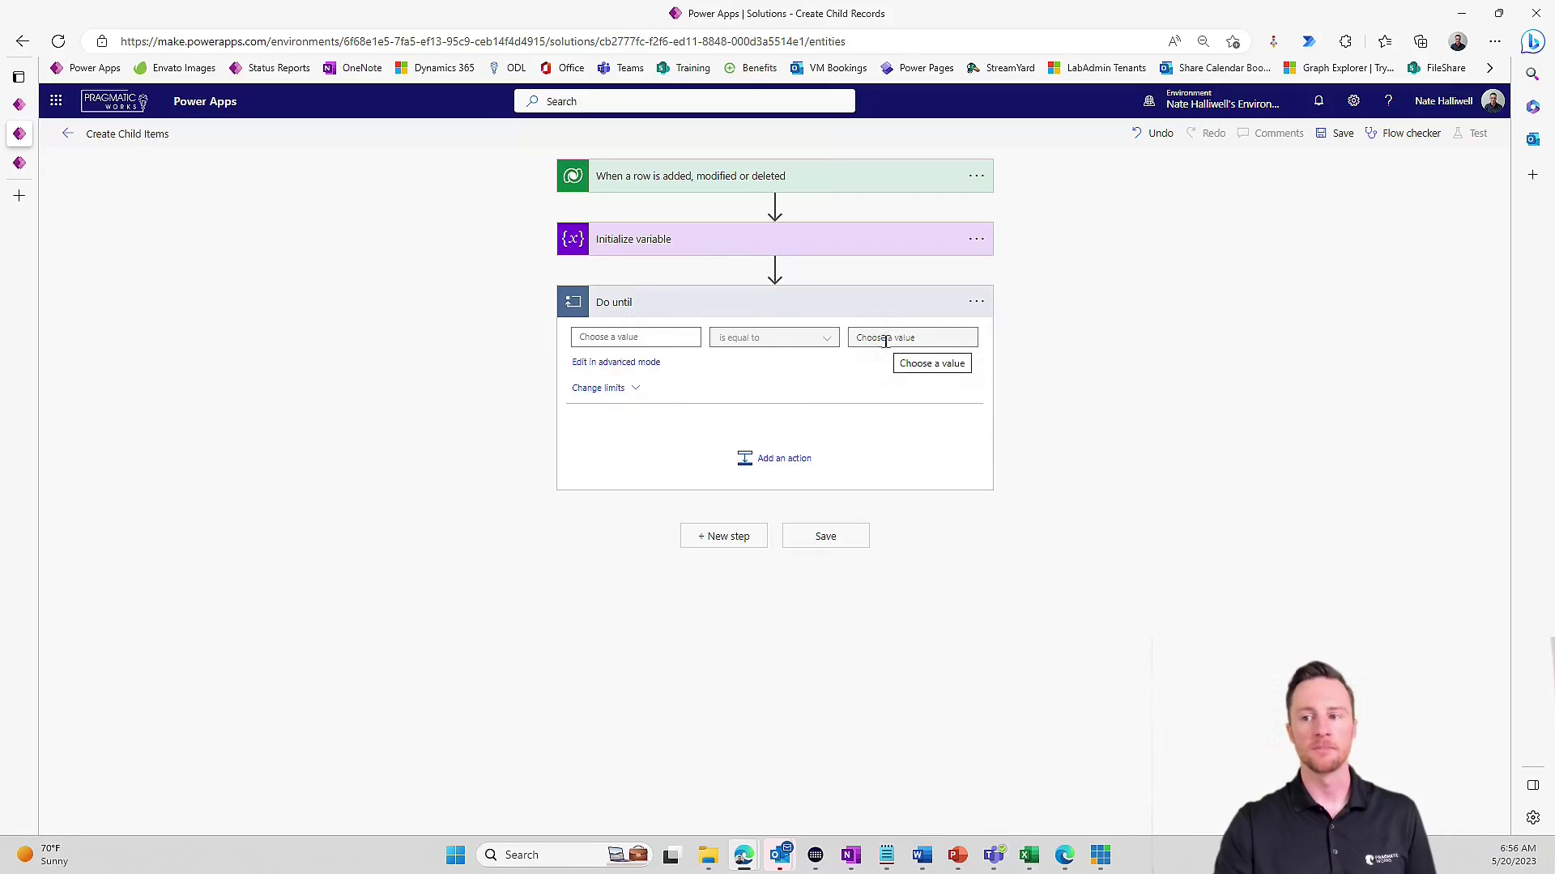
- Set the Do until condition to varCounter is equal to the trigger row's QTY
left_click(640, 335)
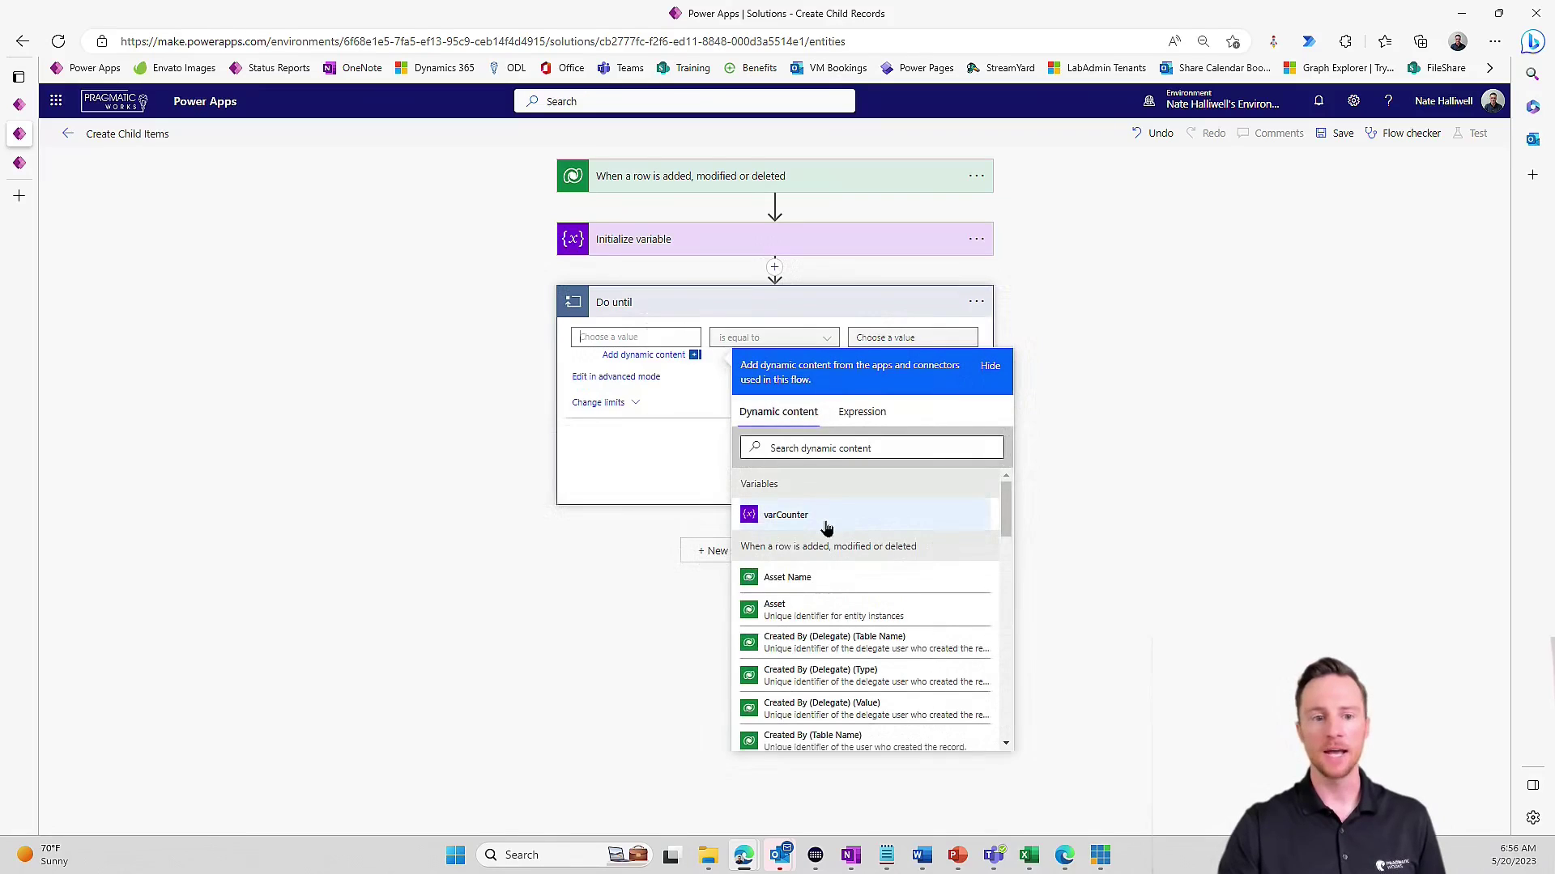
left_click(826, 526)
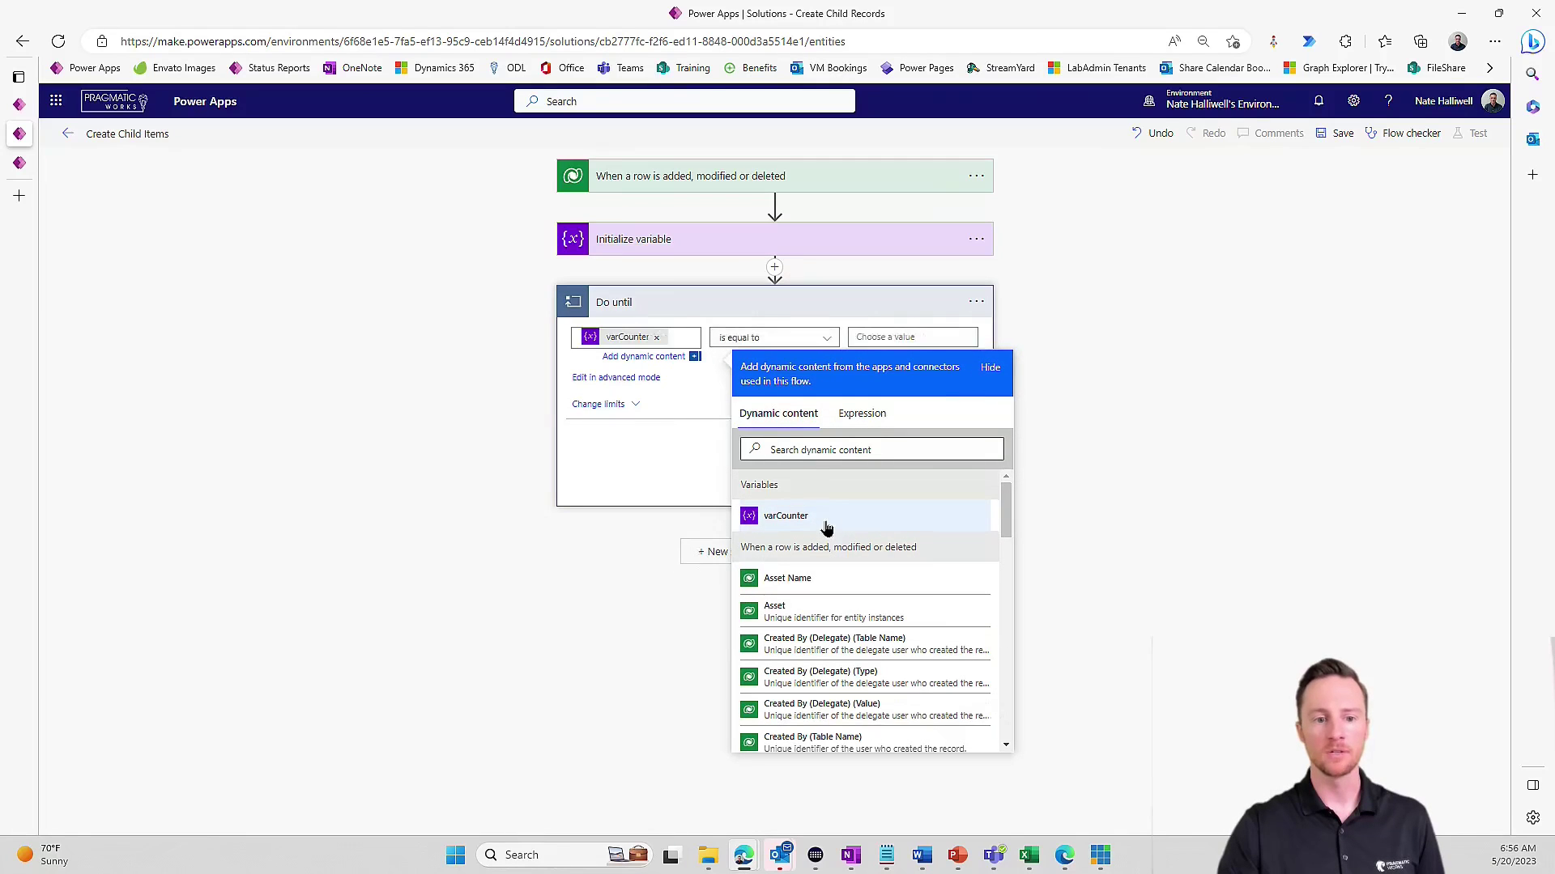
left_click(882, 339)
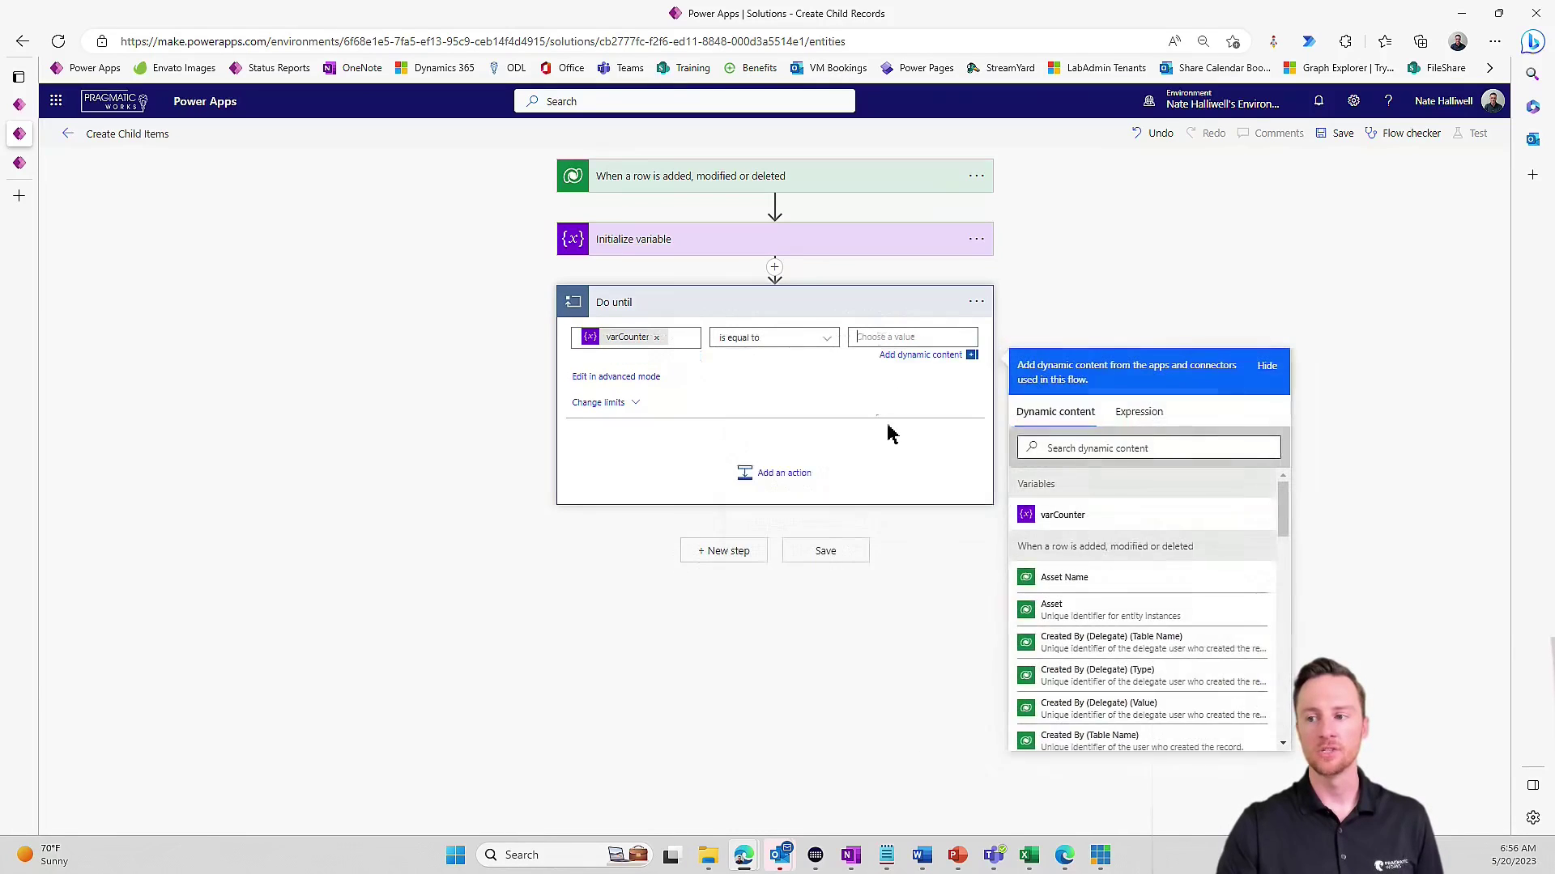
left_click(1083, 452)
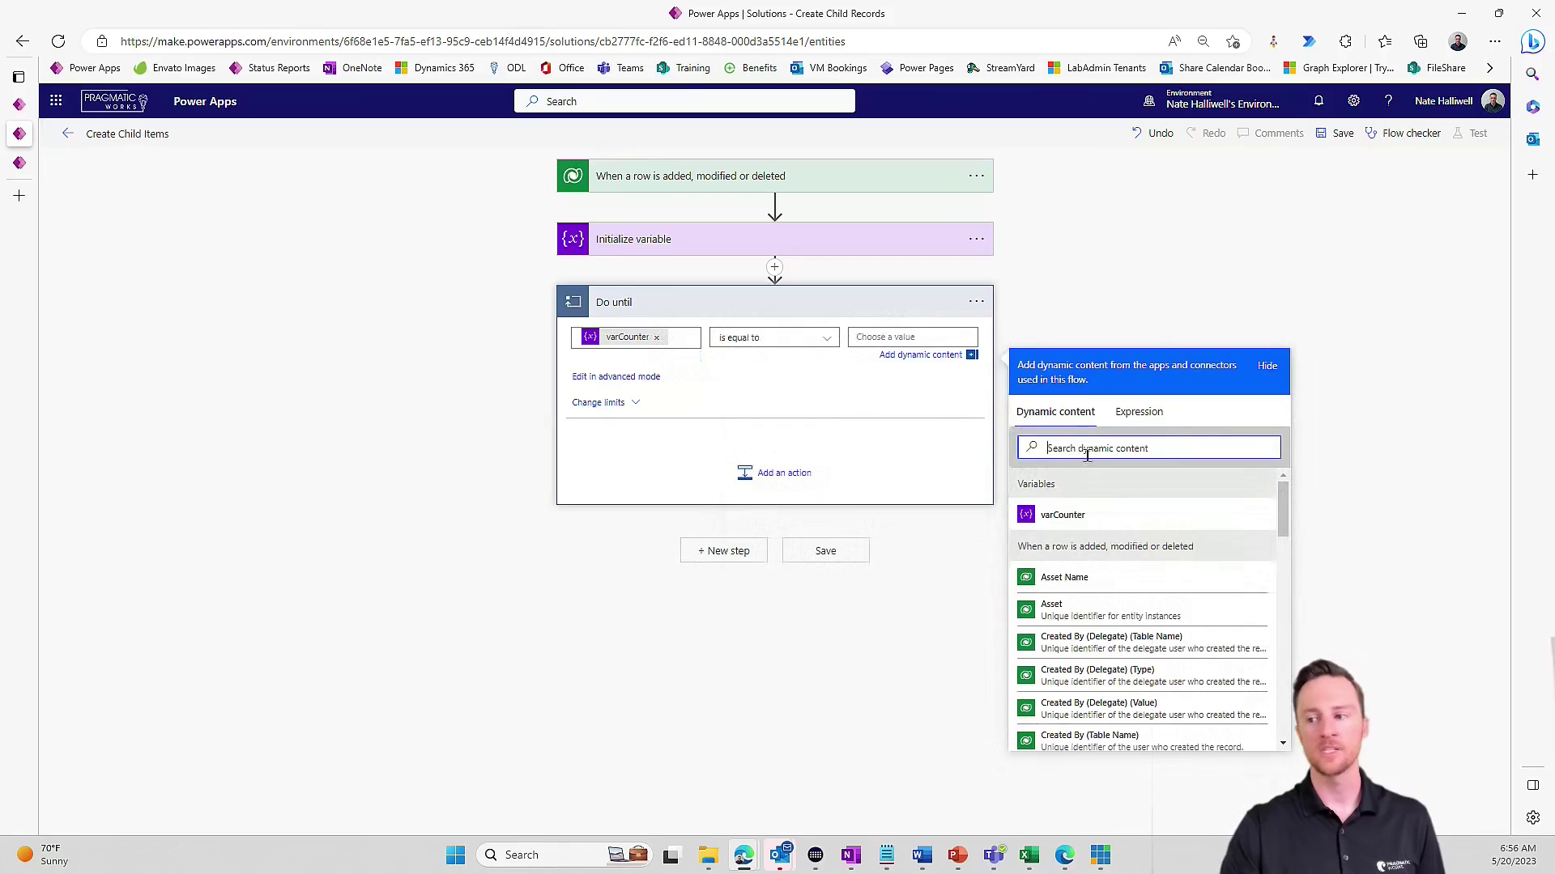
type("qt")
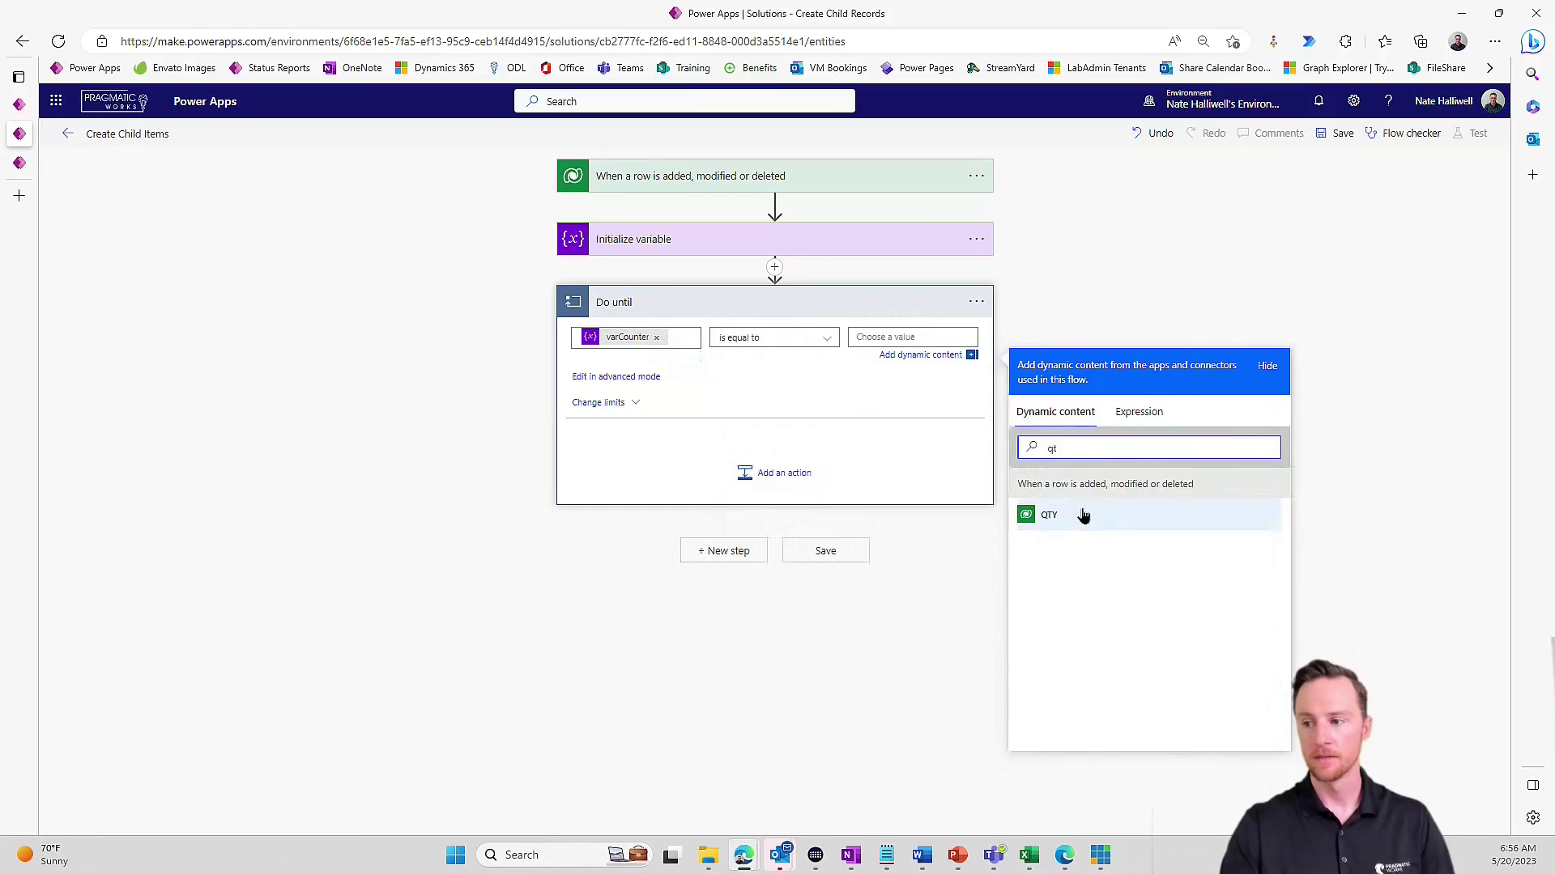
left_click(1084, 518)
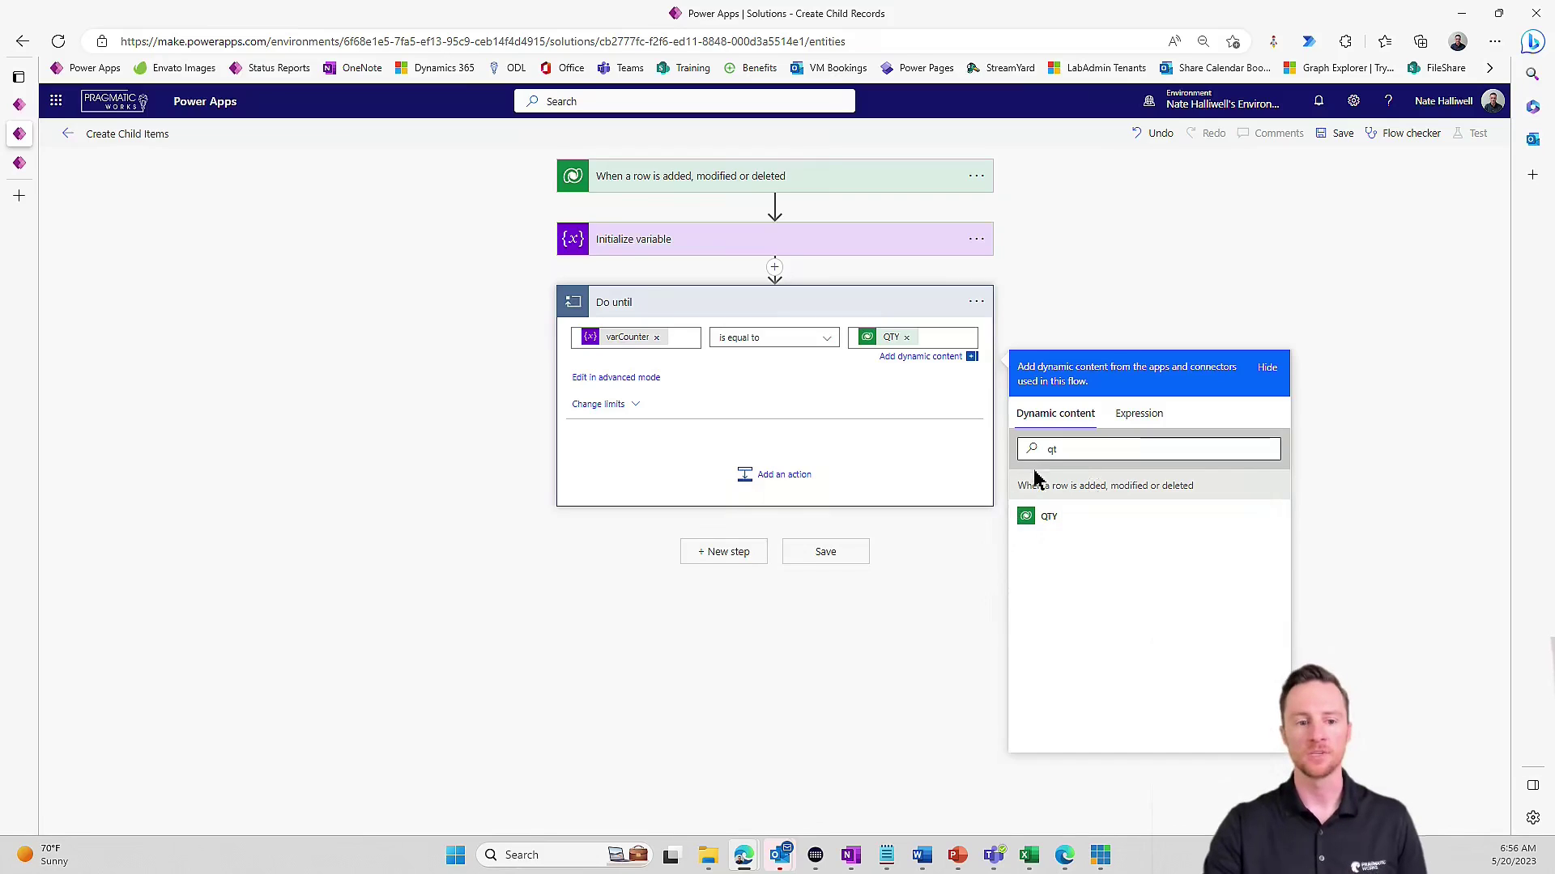
- Add a Dataverse 'Add a new row' action for the Asset Items table inside Do until, showing advanced fields
left_click(768, 479)
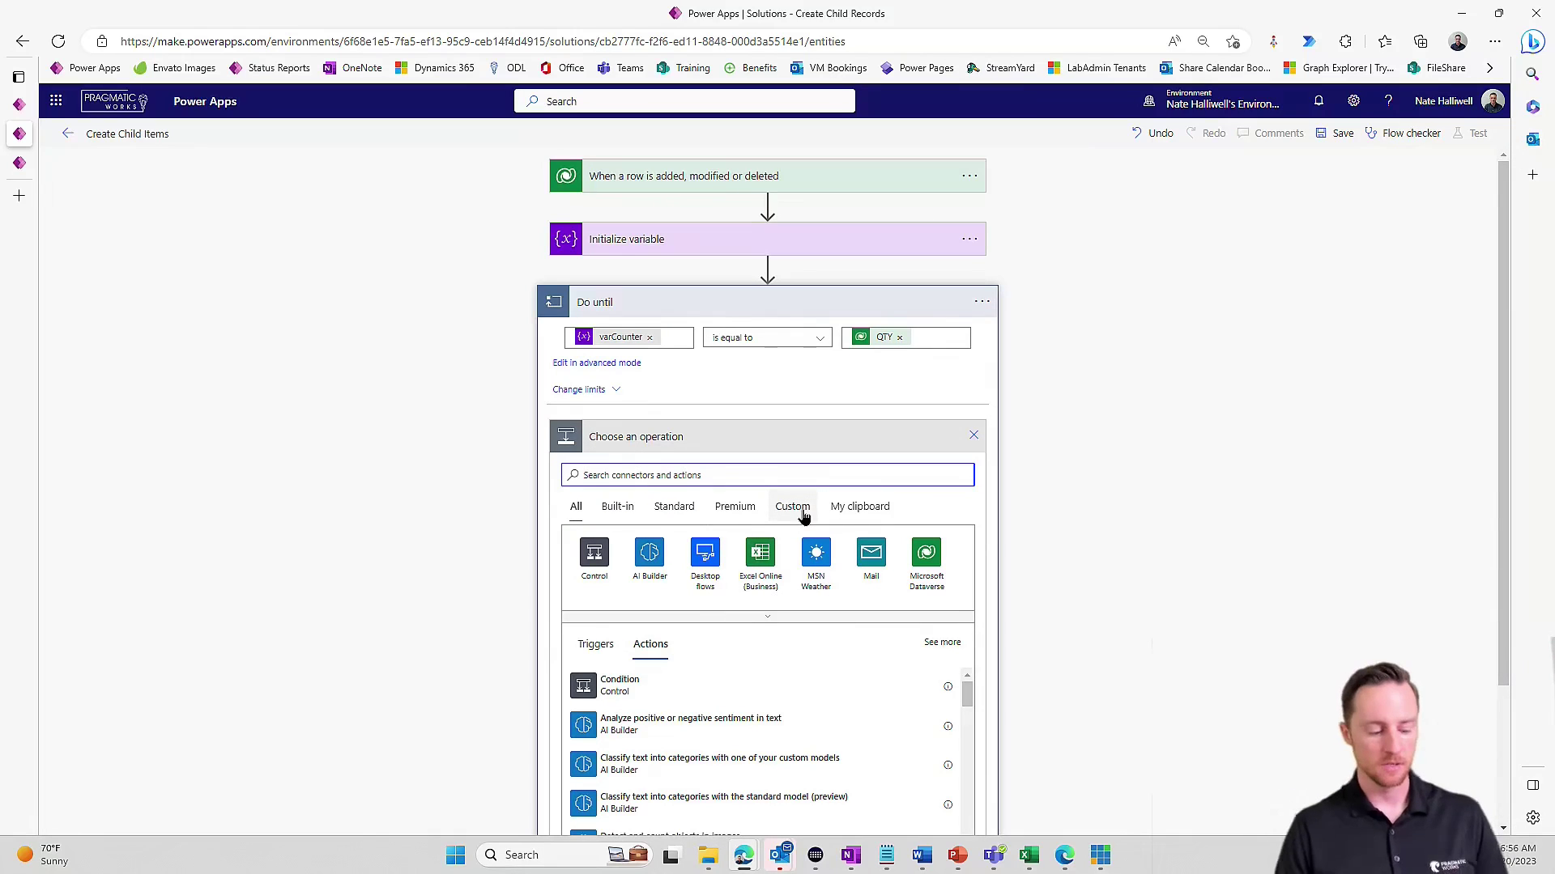
type("add a new")
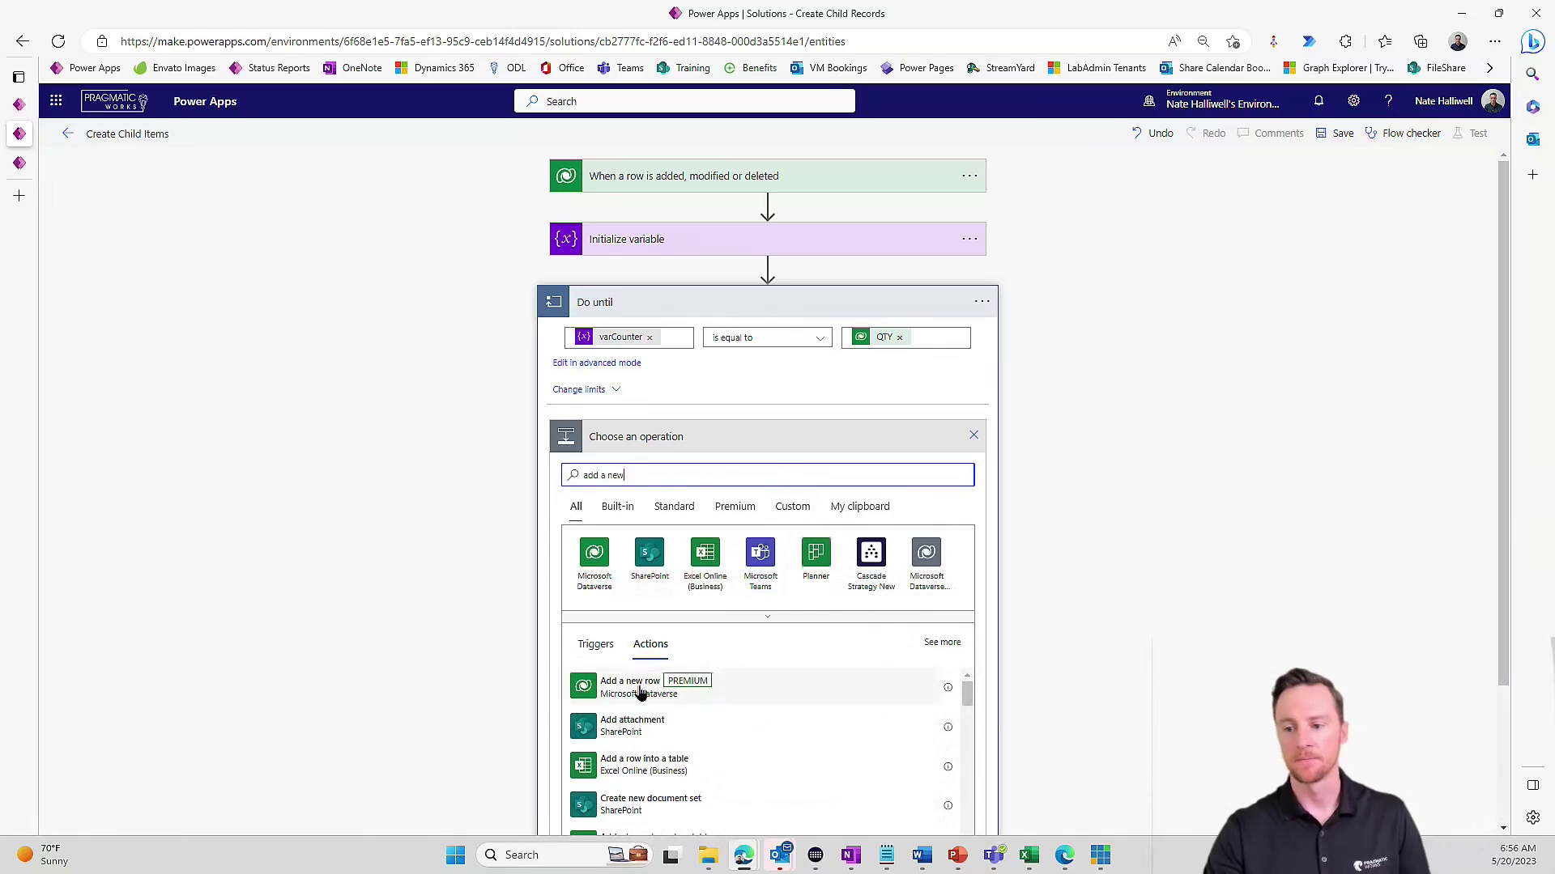
left_click(635, 688)
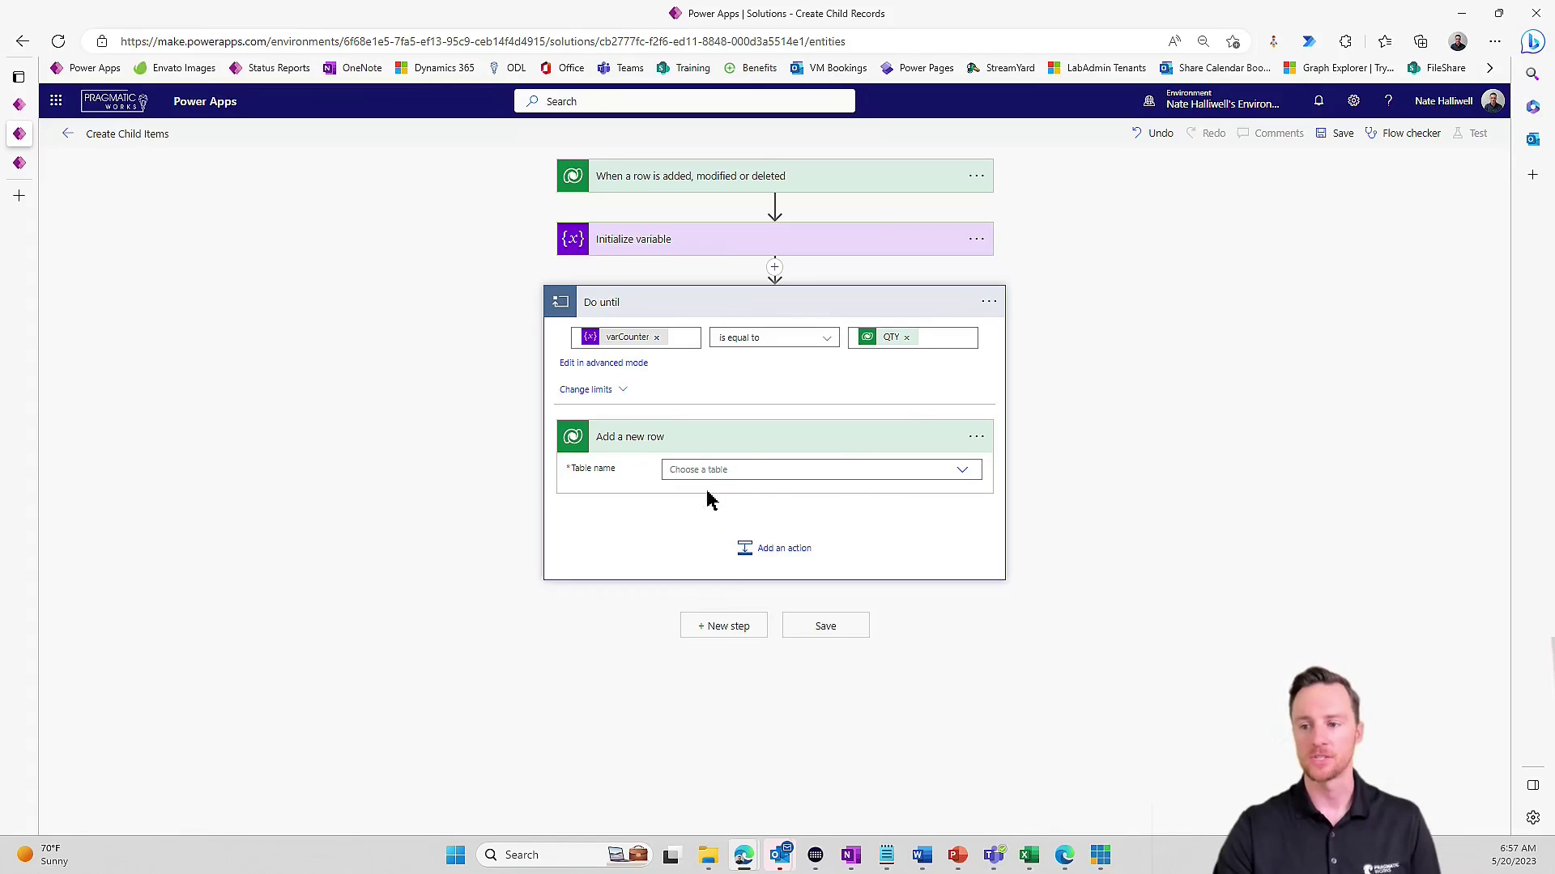
left_click(813, 470)
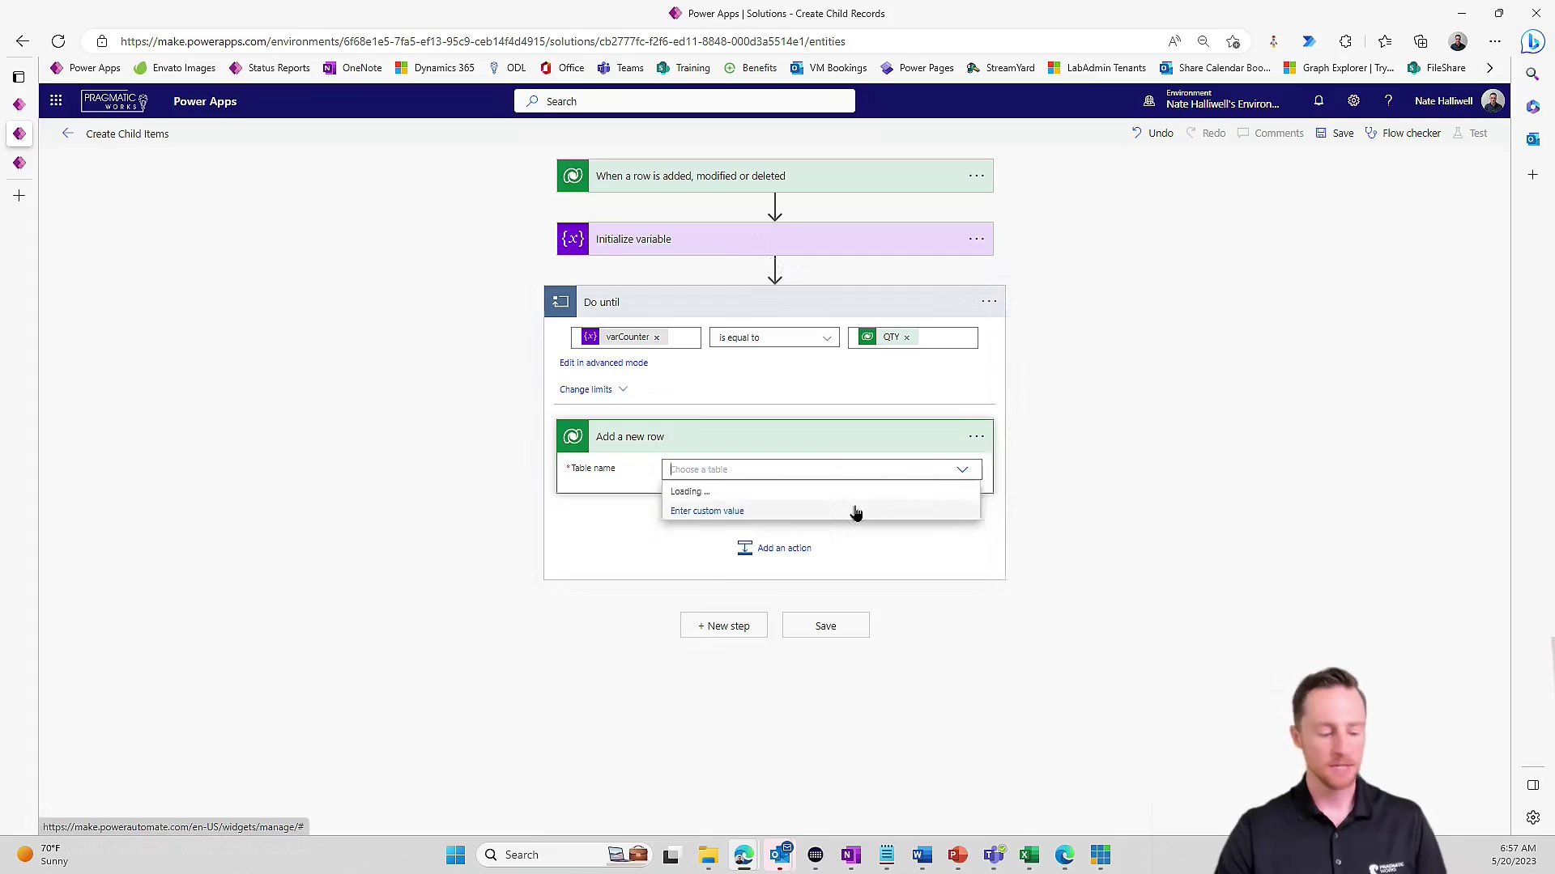
type("asset")
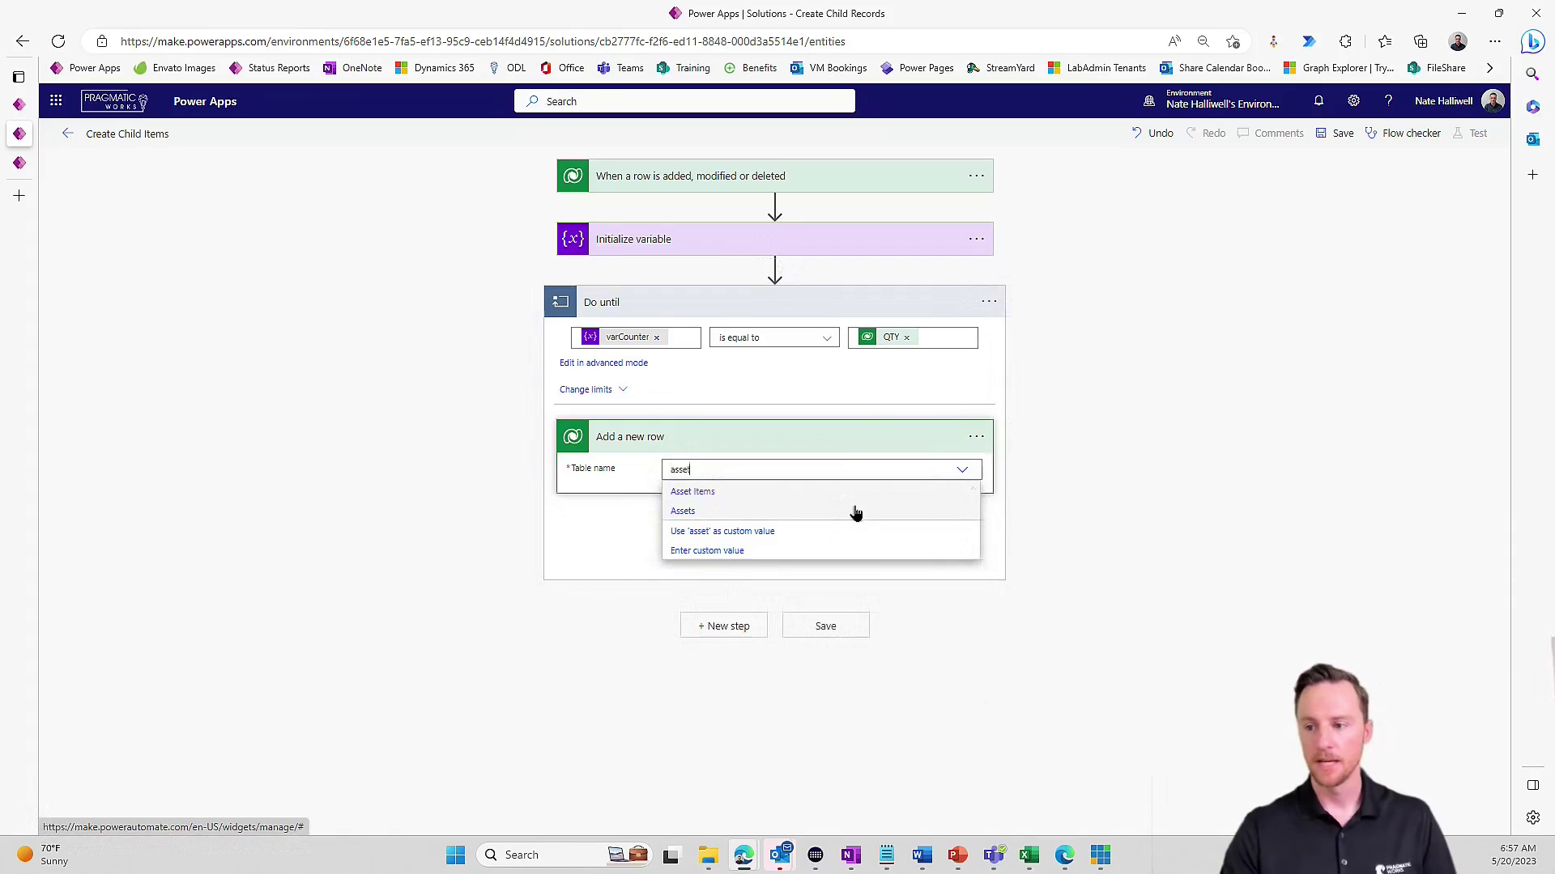
left_click(774, 493)
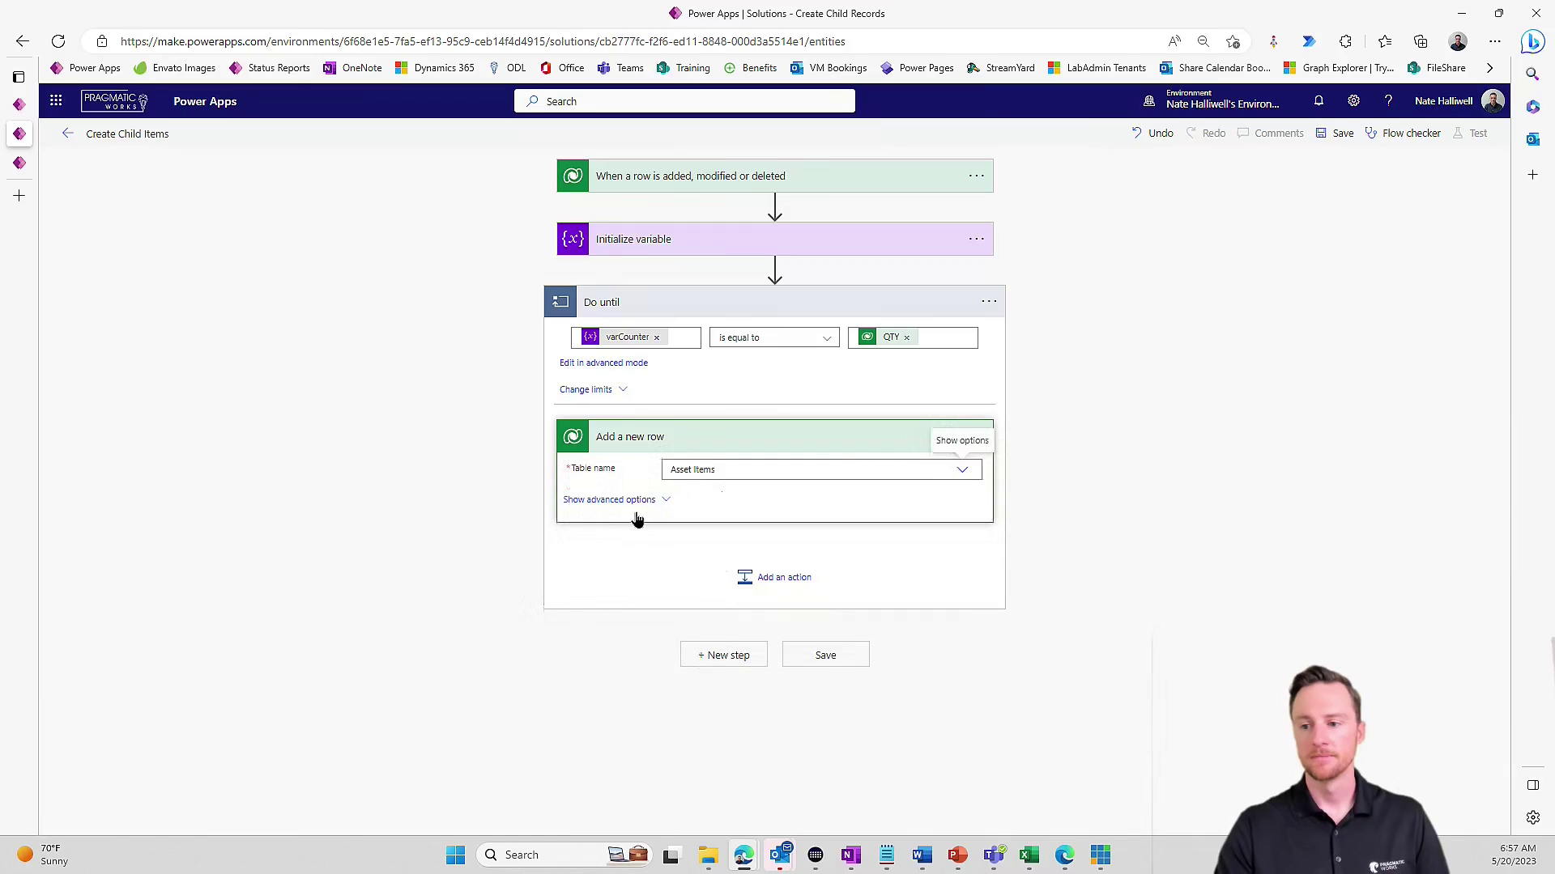
left_click(624, 503)
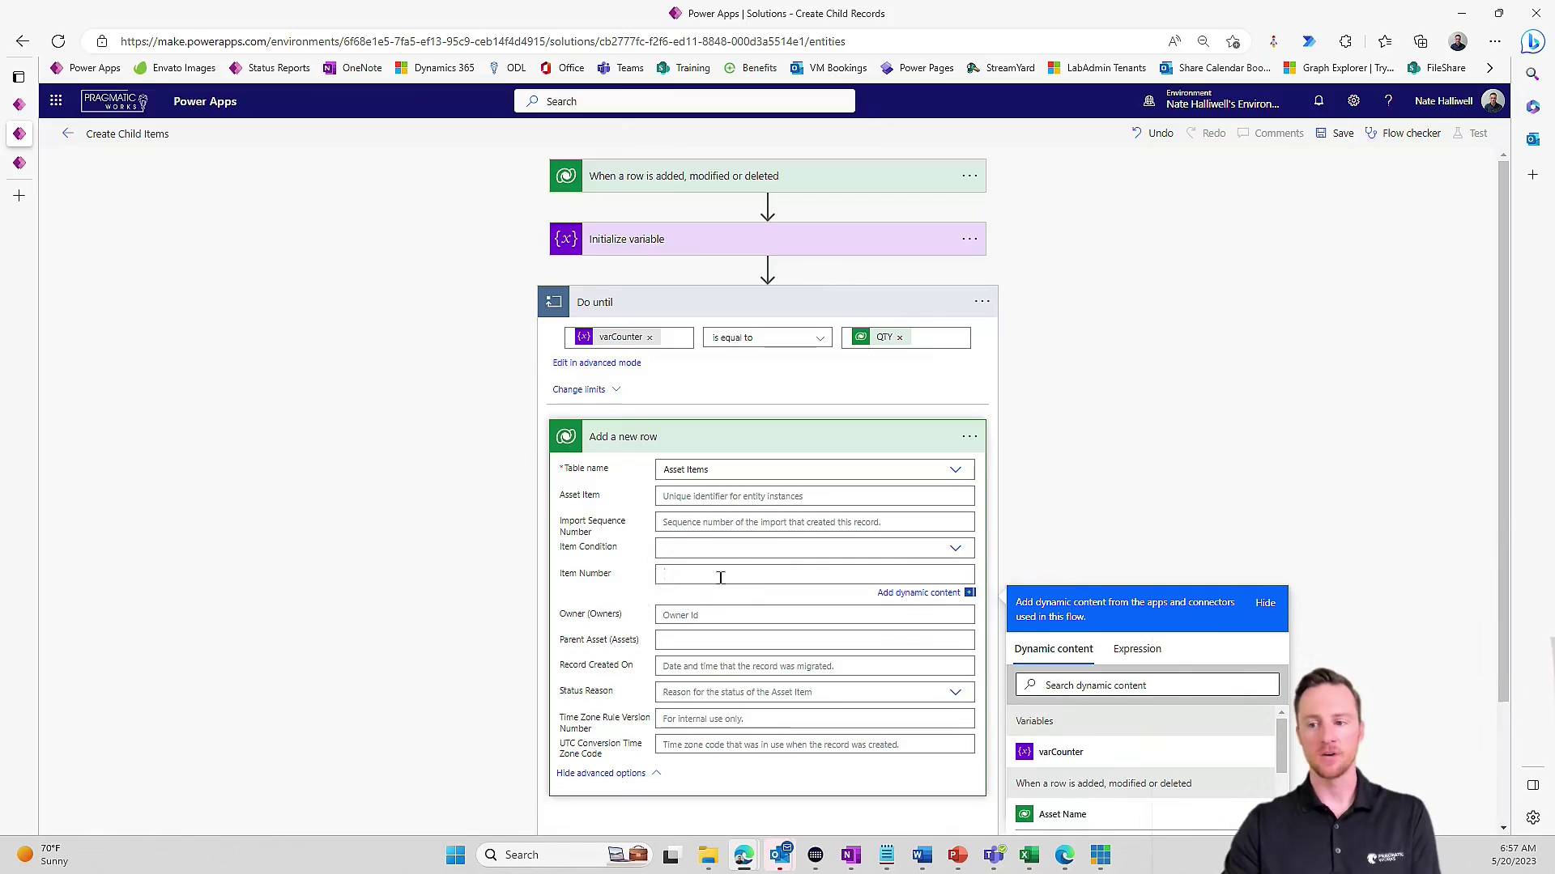
- Choose New for the Item Condition field of the new Asset Item row
left_click(956, 550)
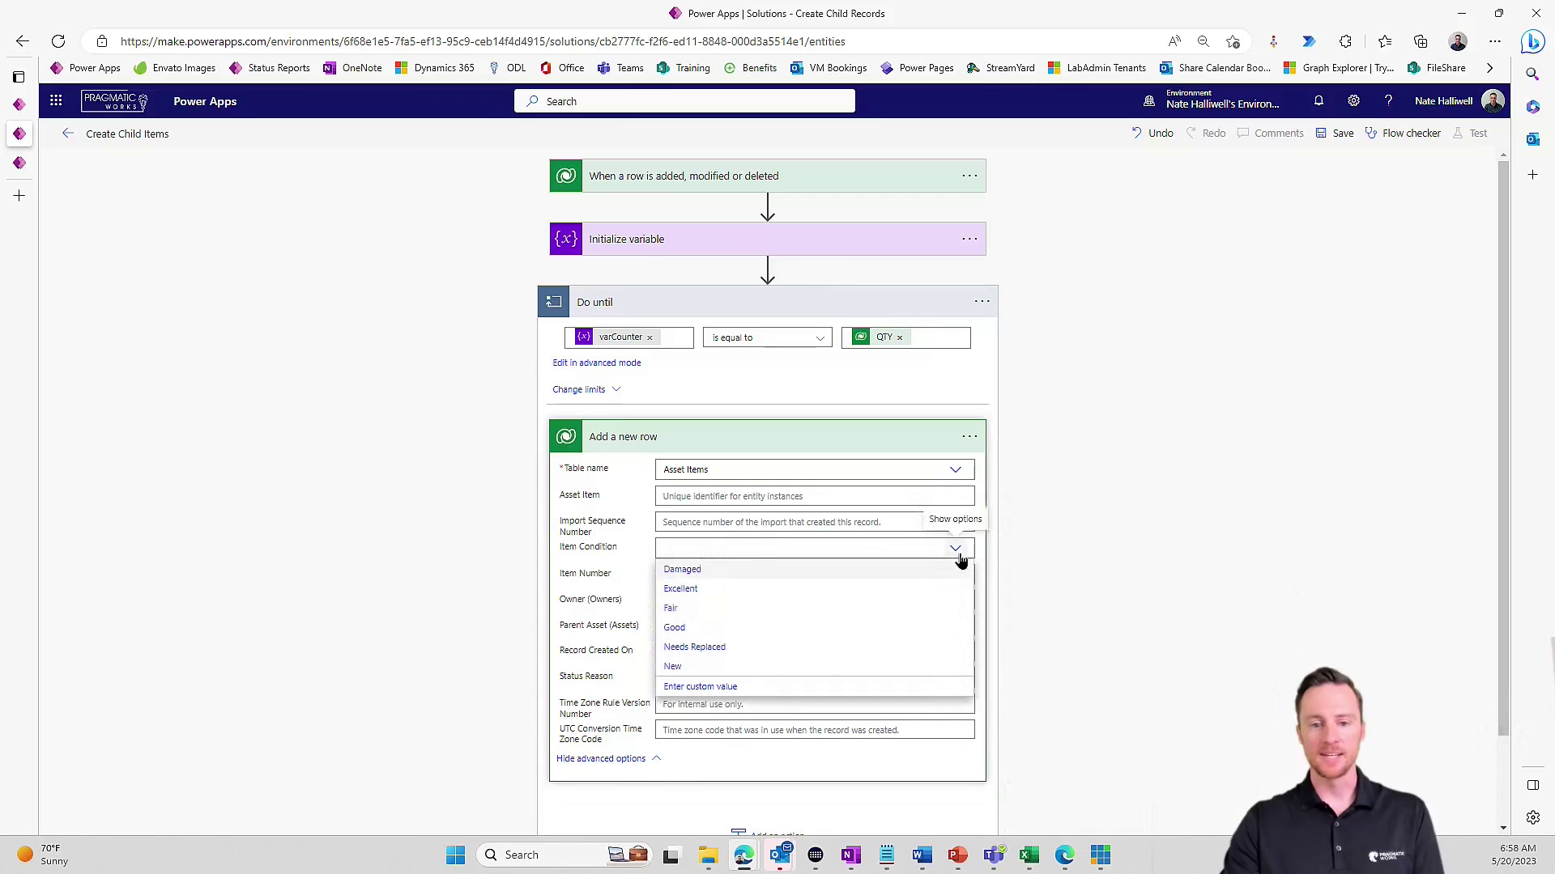
left_click(697, 667)
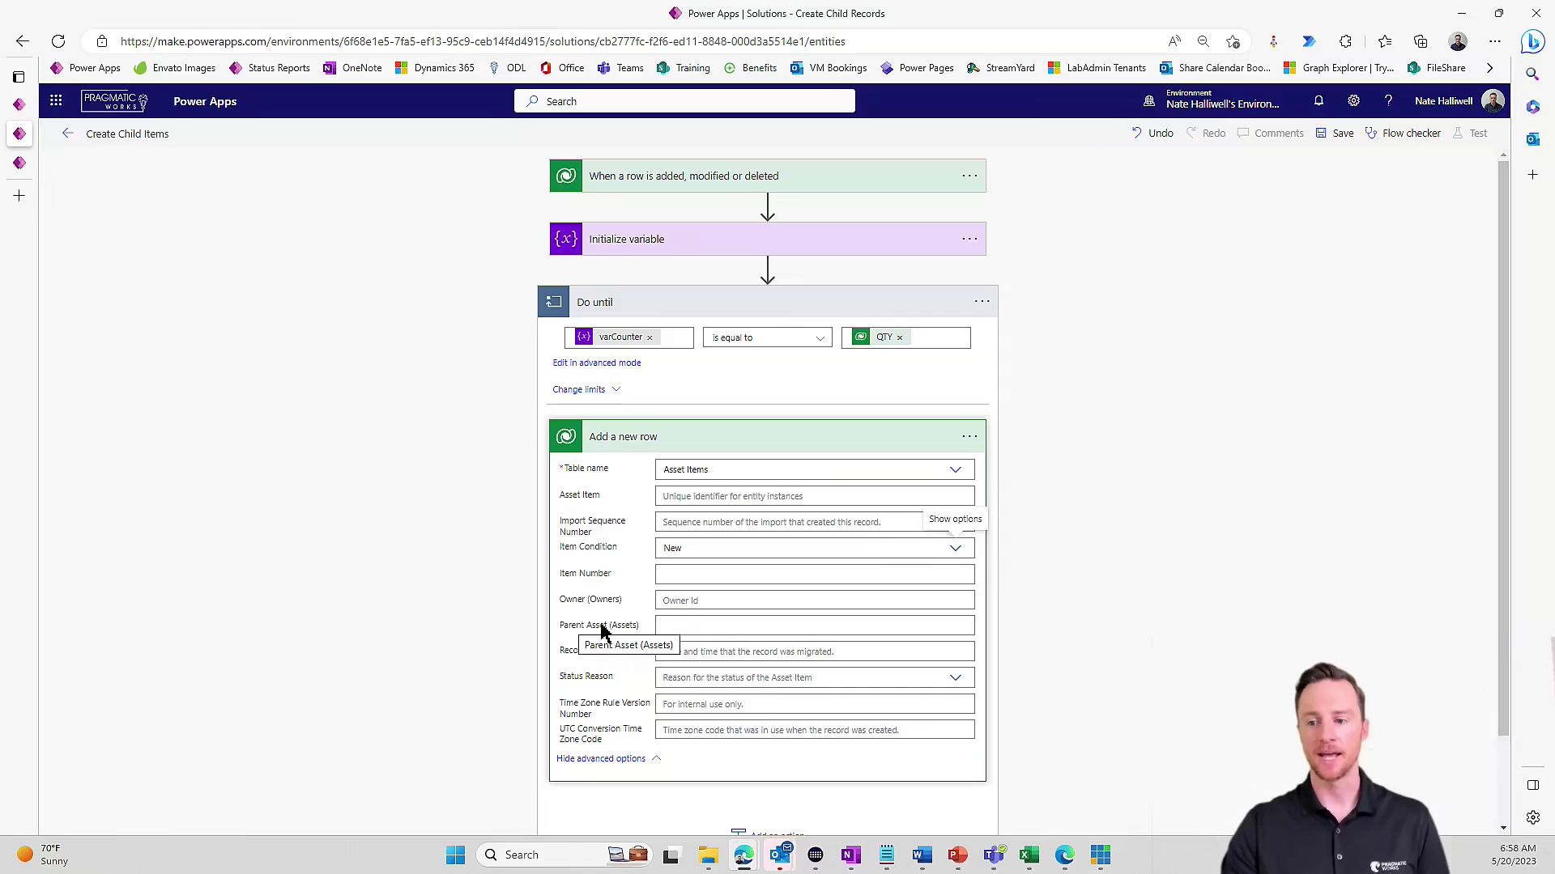
left_click(687, 626)
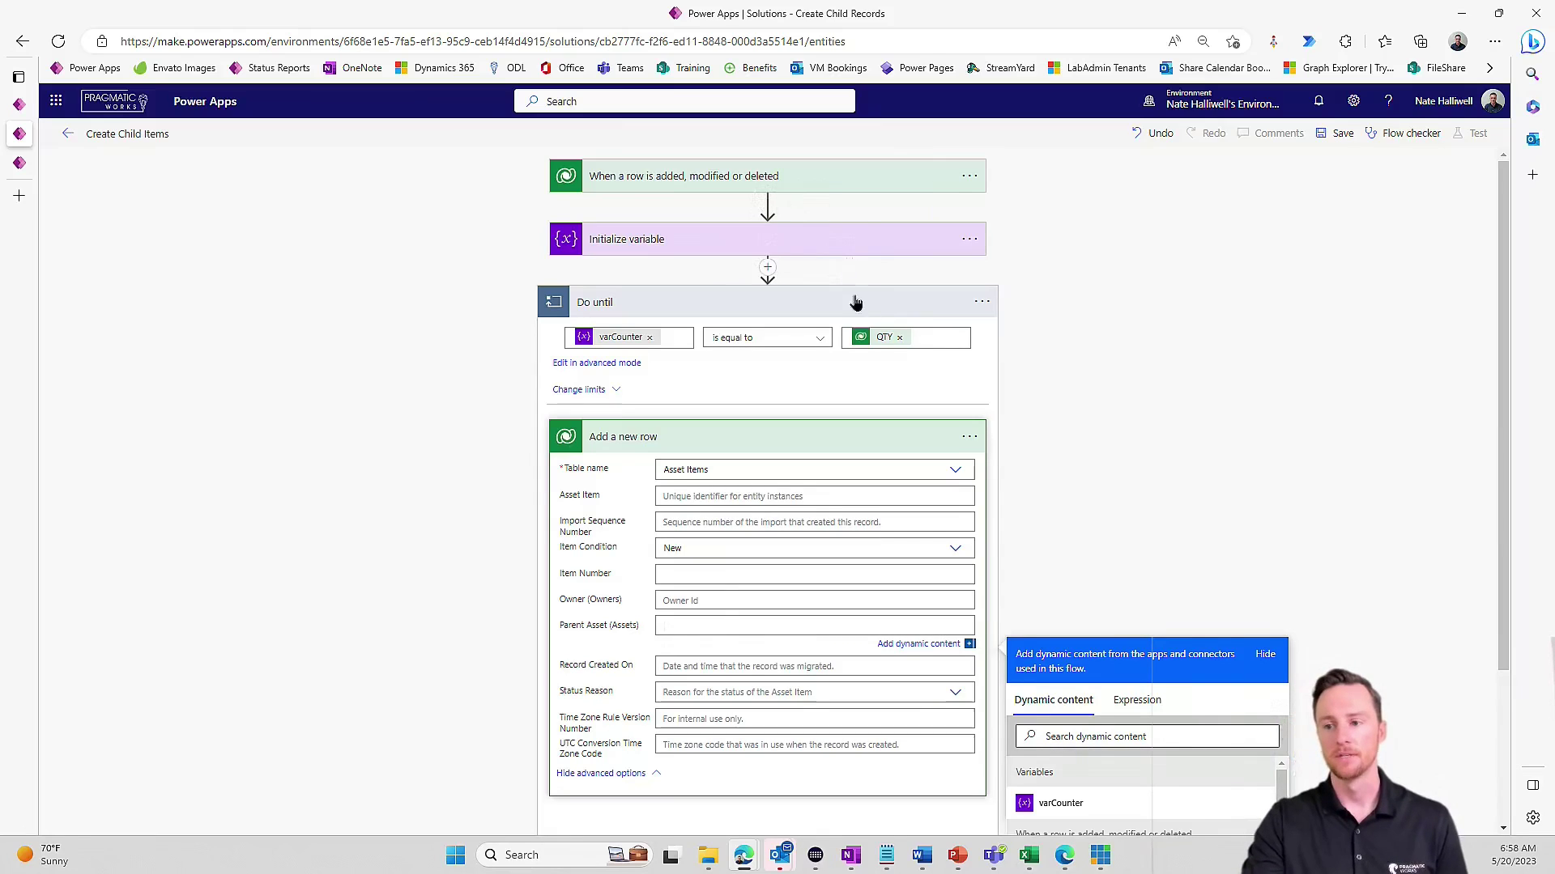
- Try filling Parent Asset with the triggering Asset value, then as assets(Asset)
left_click(1097, 732)
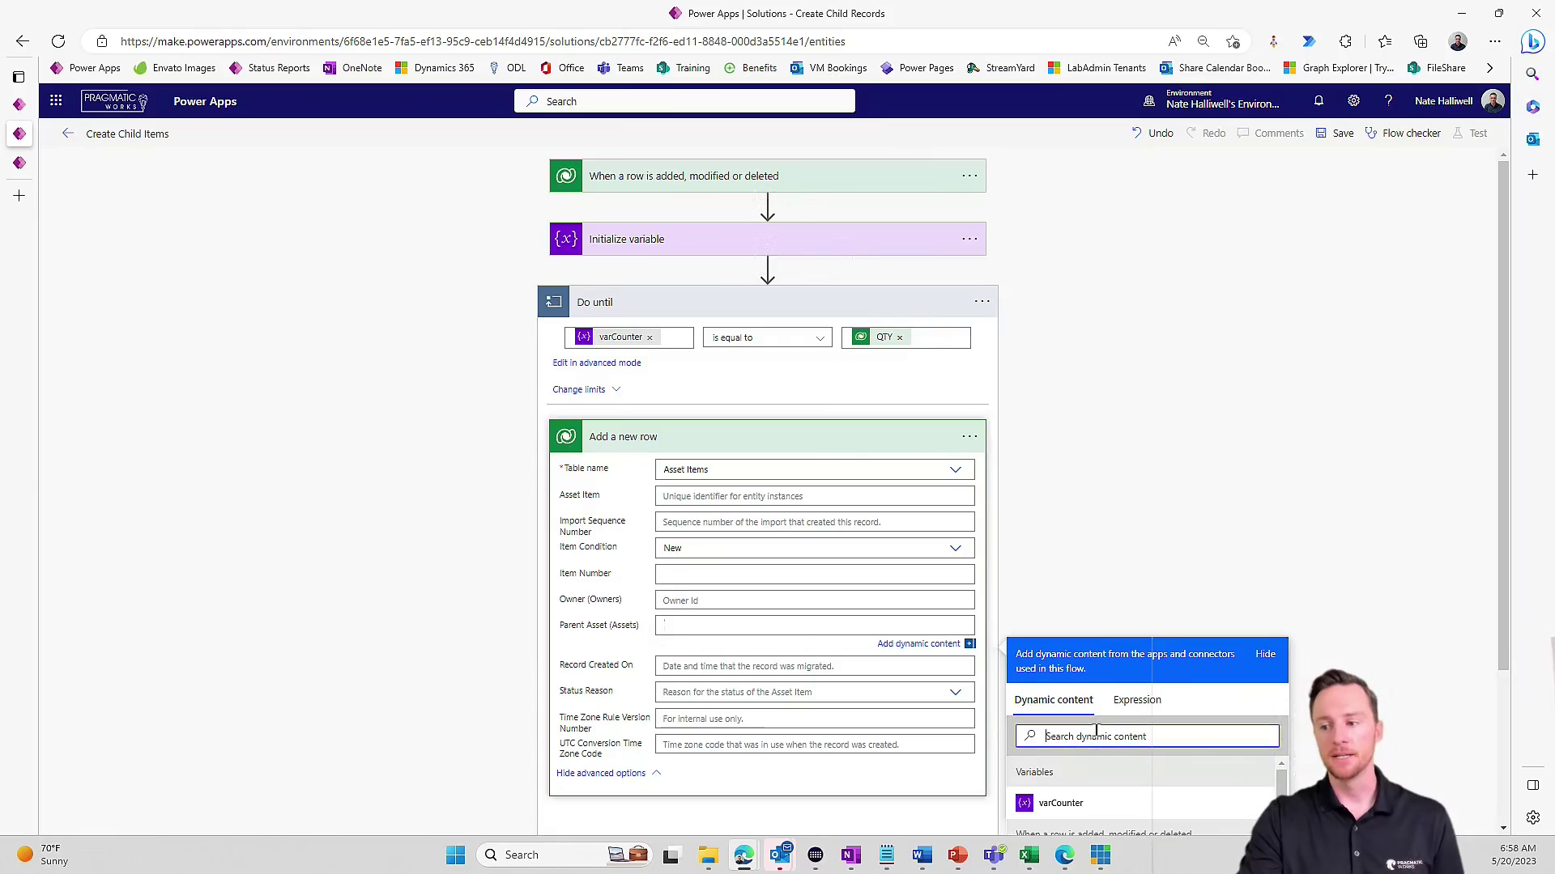
scroll(1082, 587, "down", 2)
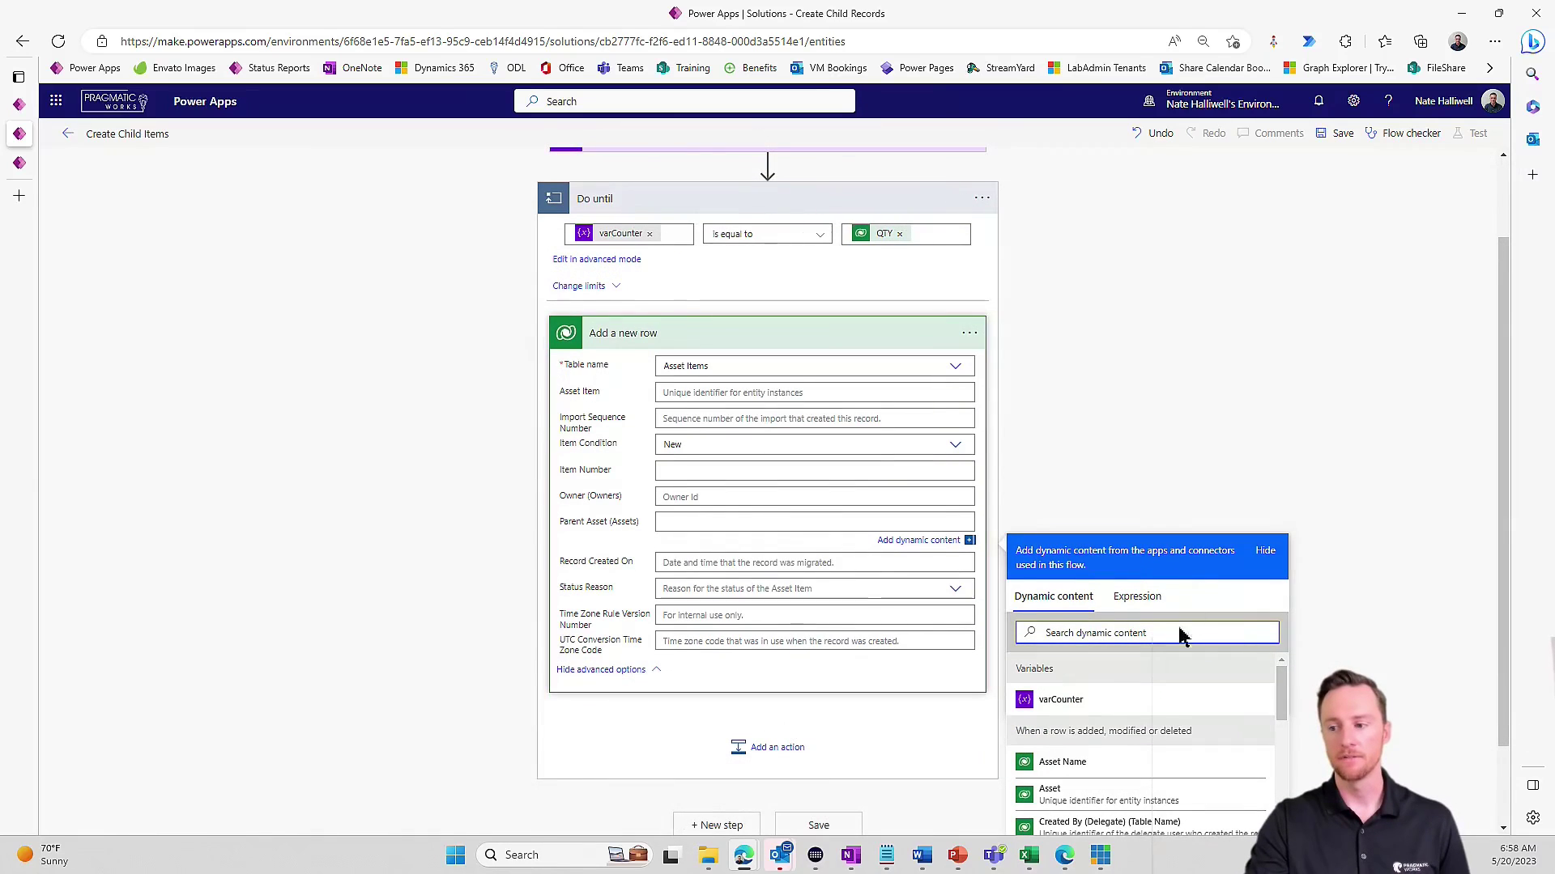
left_click(1130, 802)
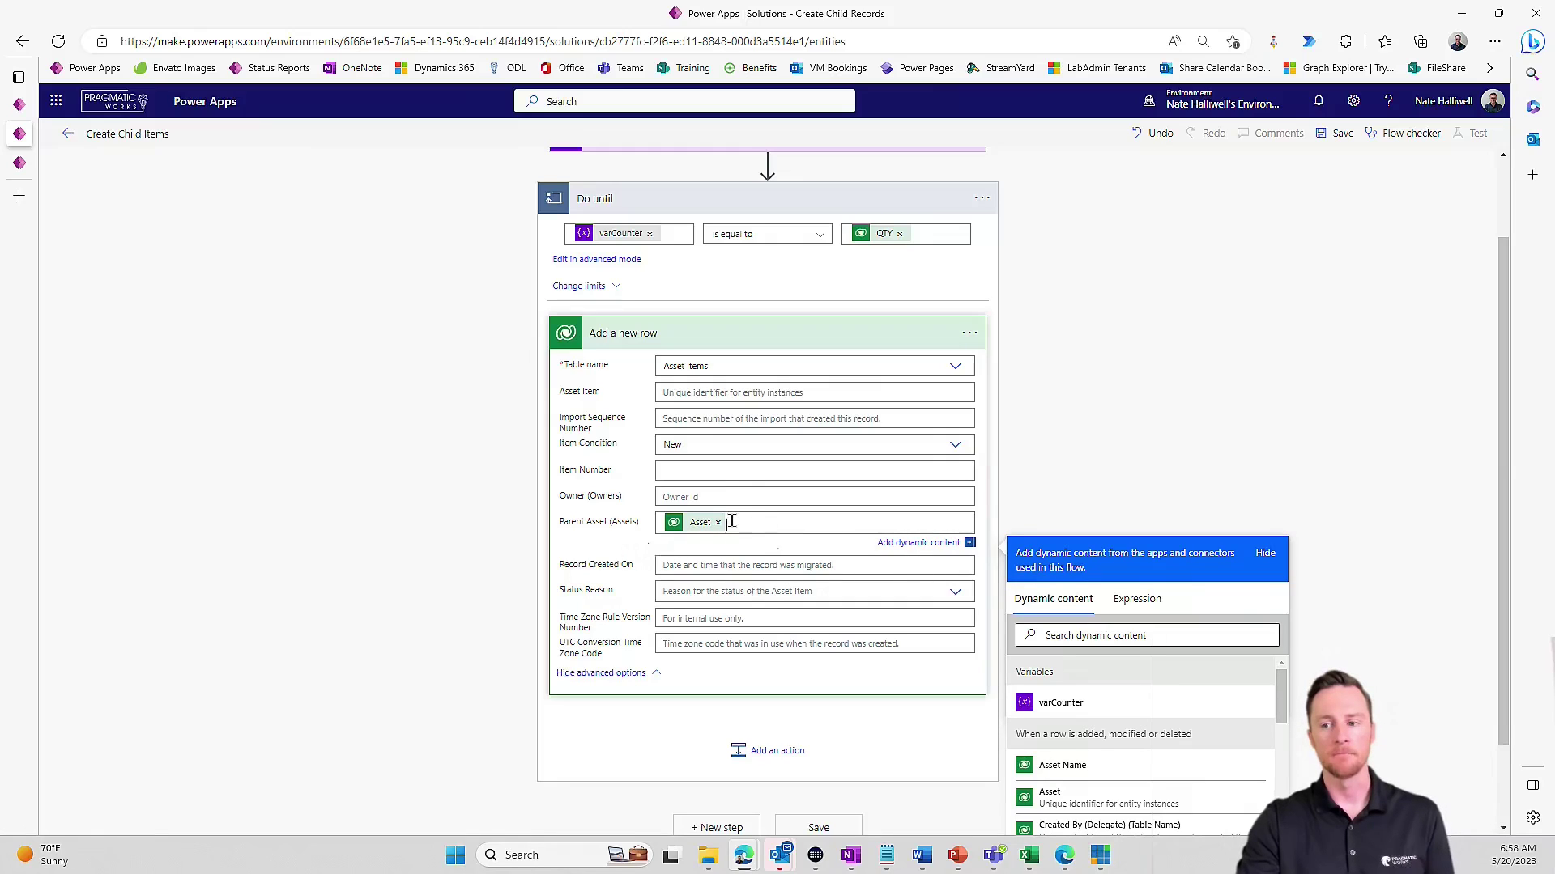
left_click(666, 524)
key("BackSpace")
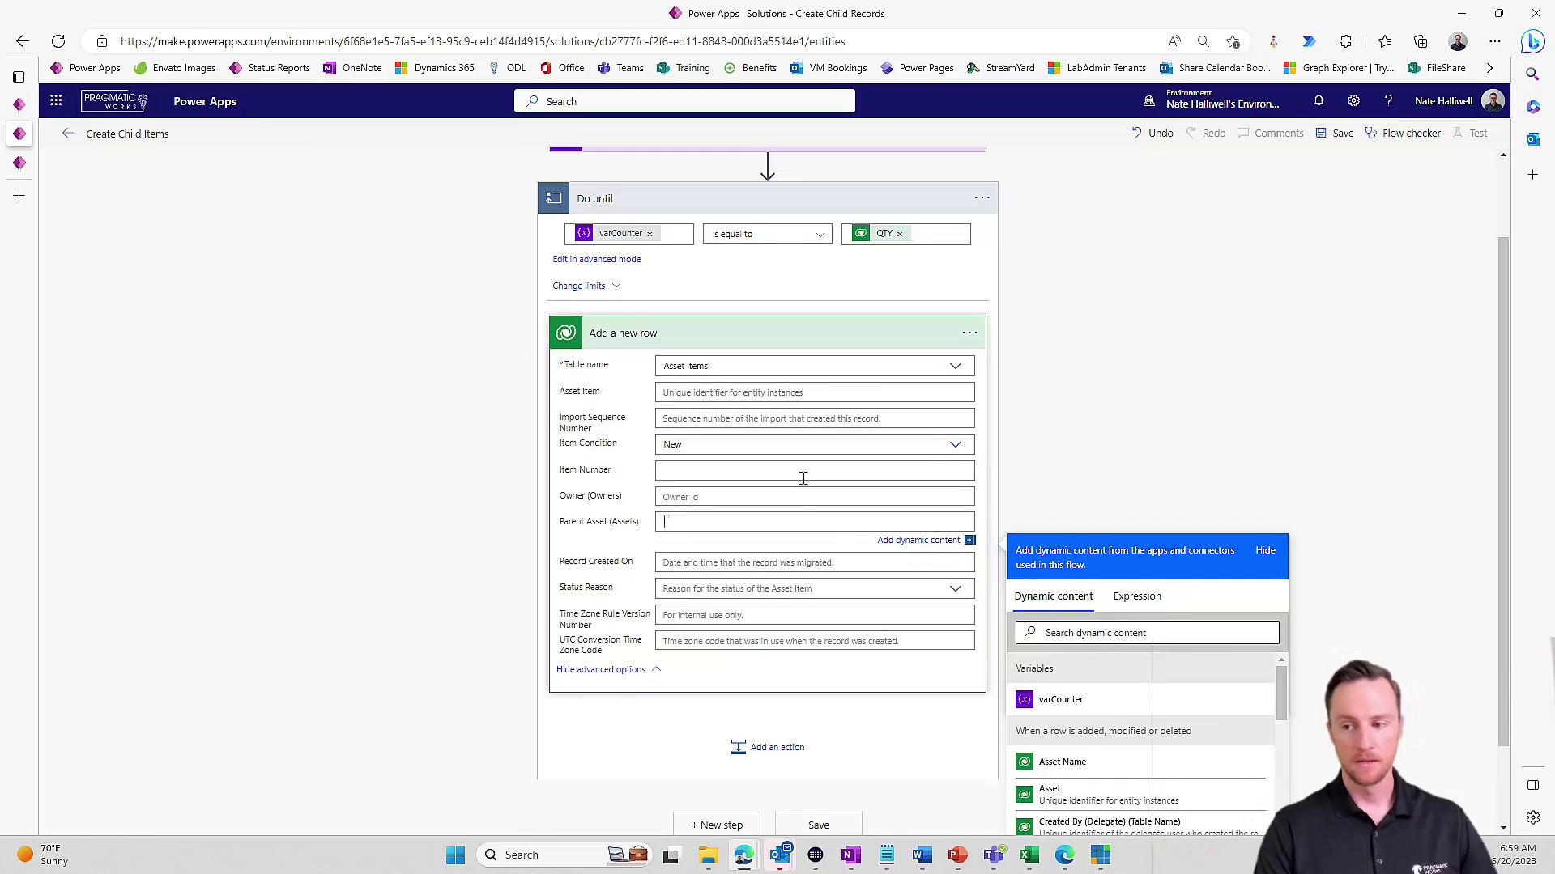
type("assets")
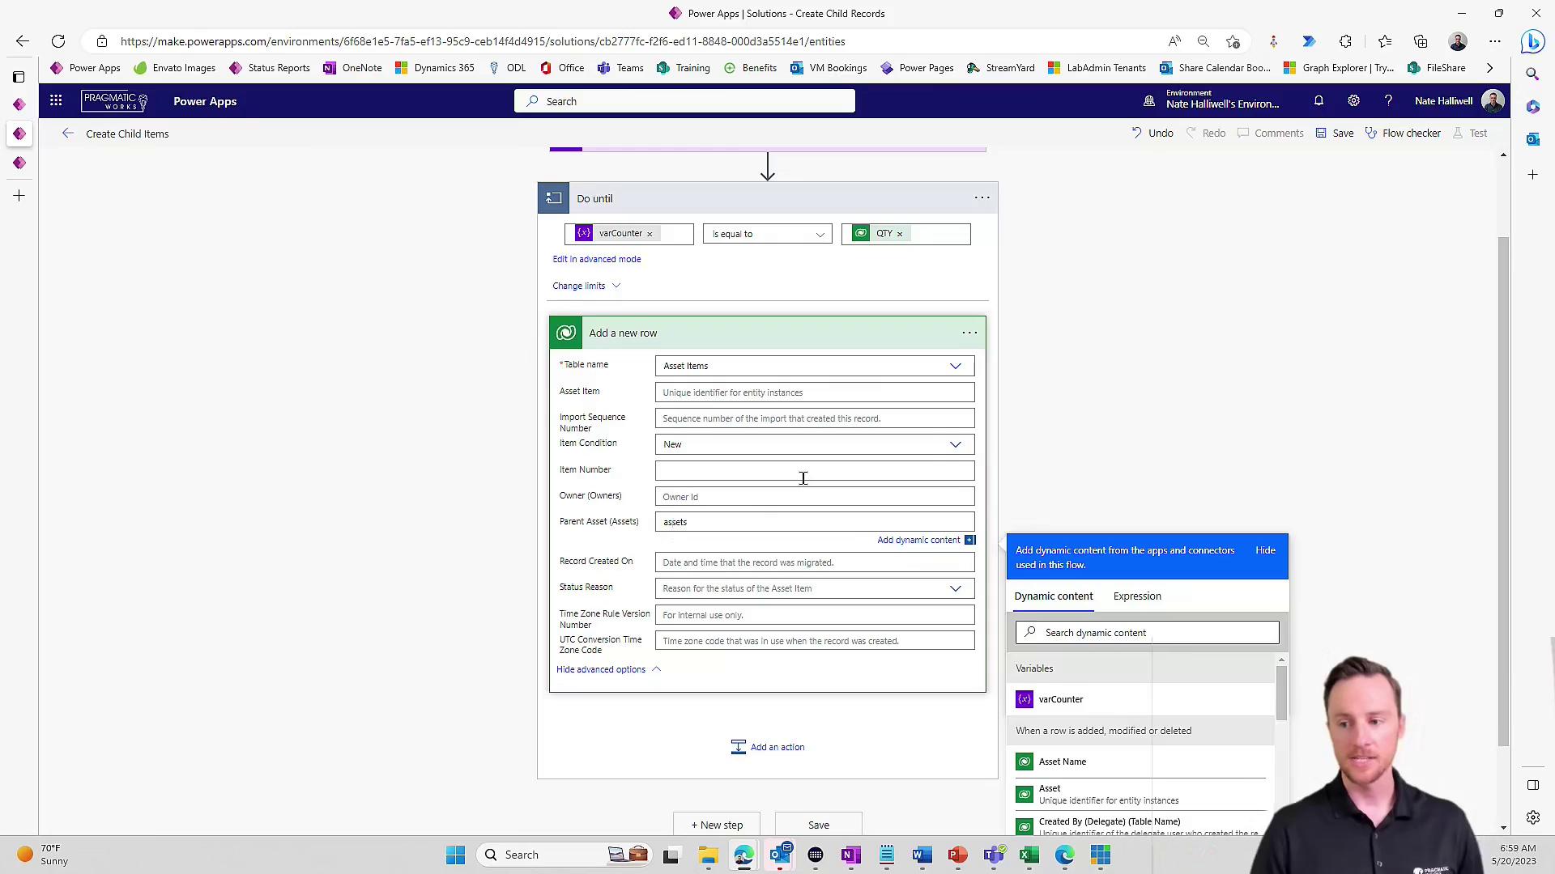
type("(")
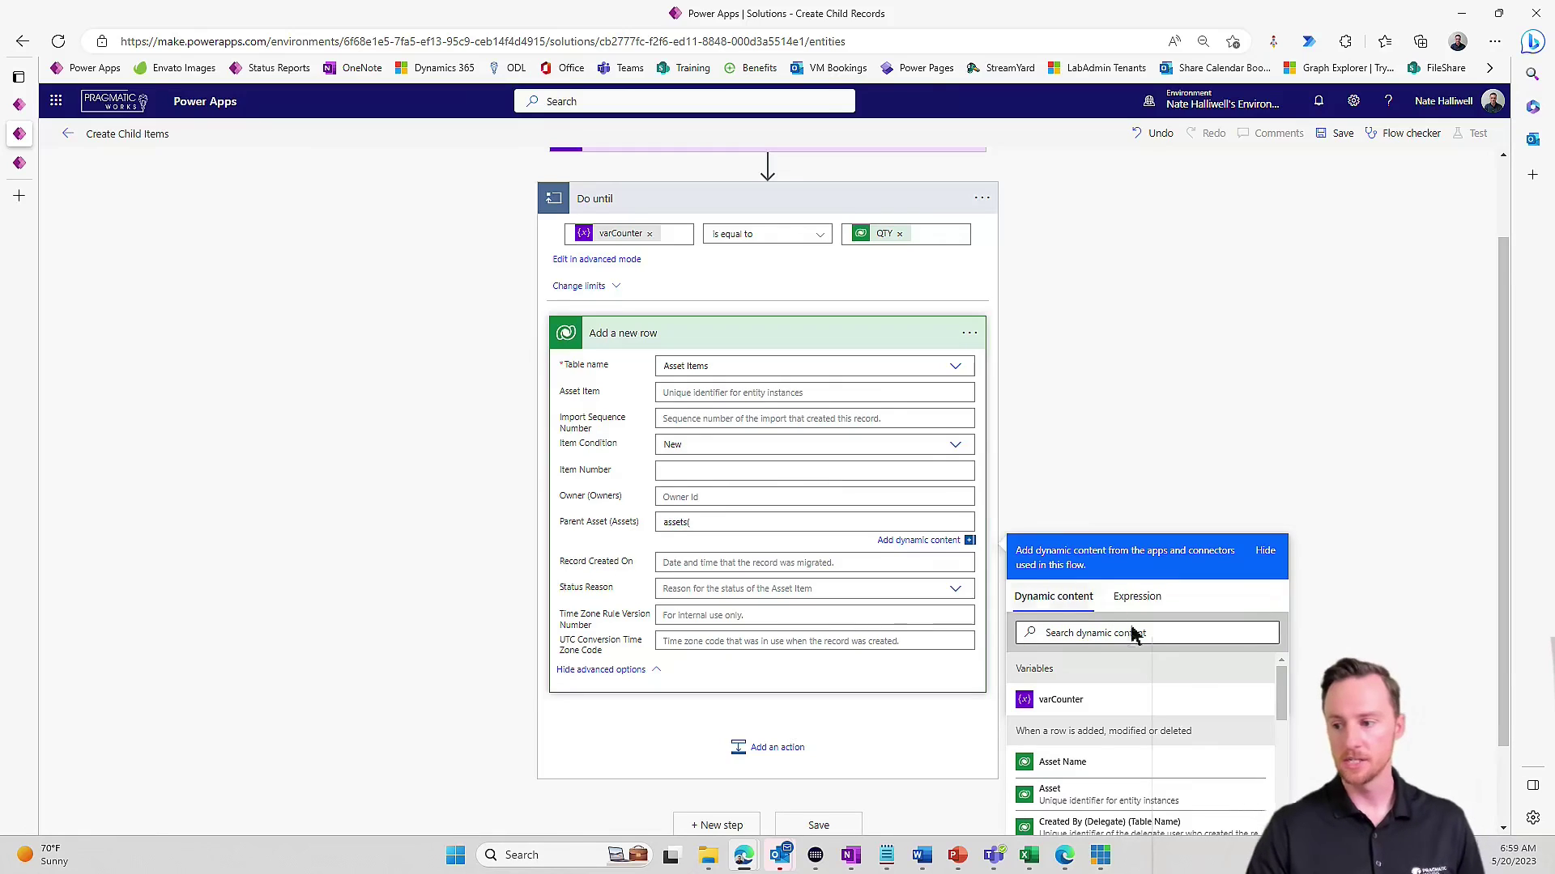
left_click(1125, 800)
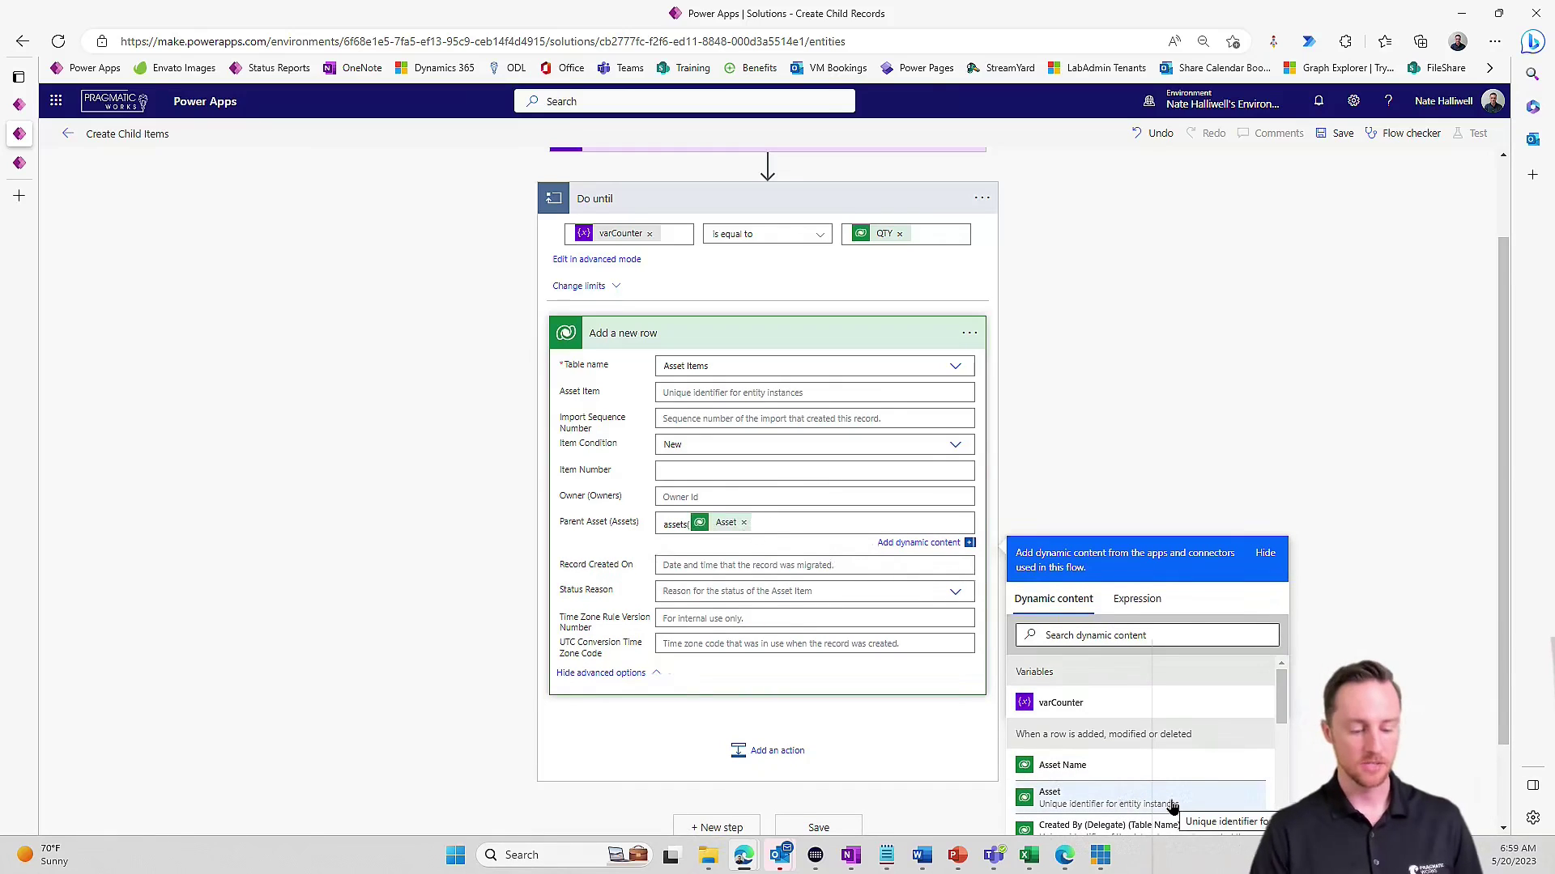
type(")")
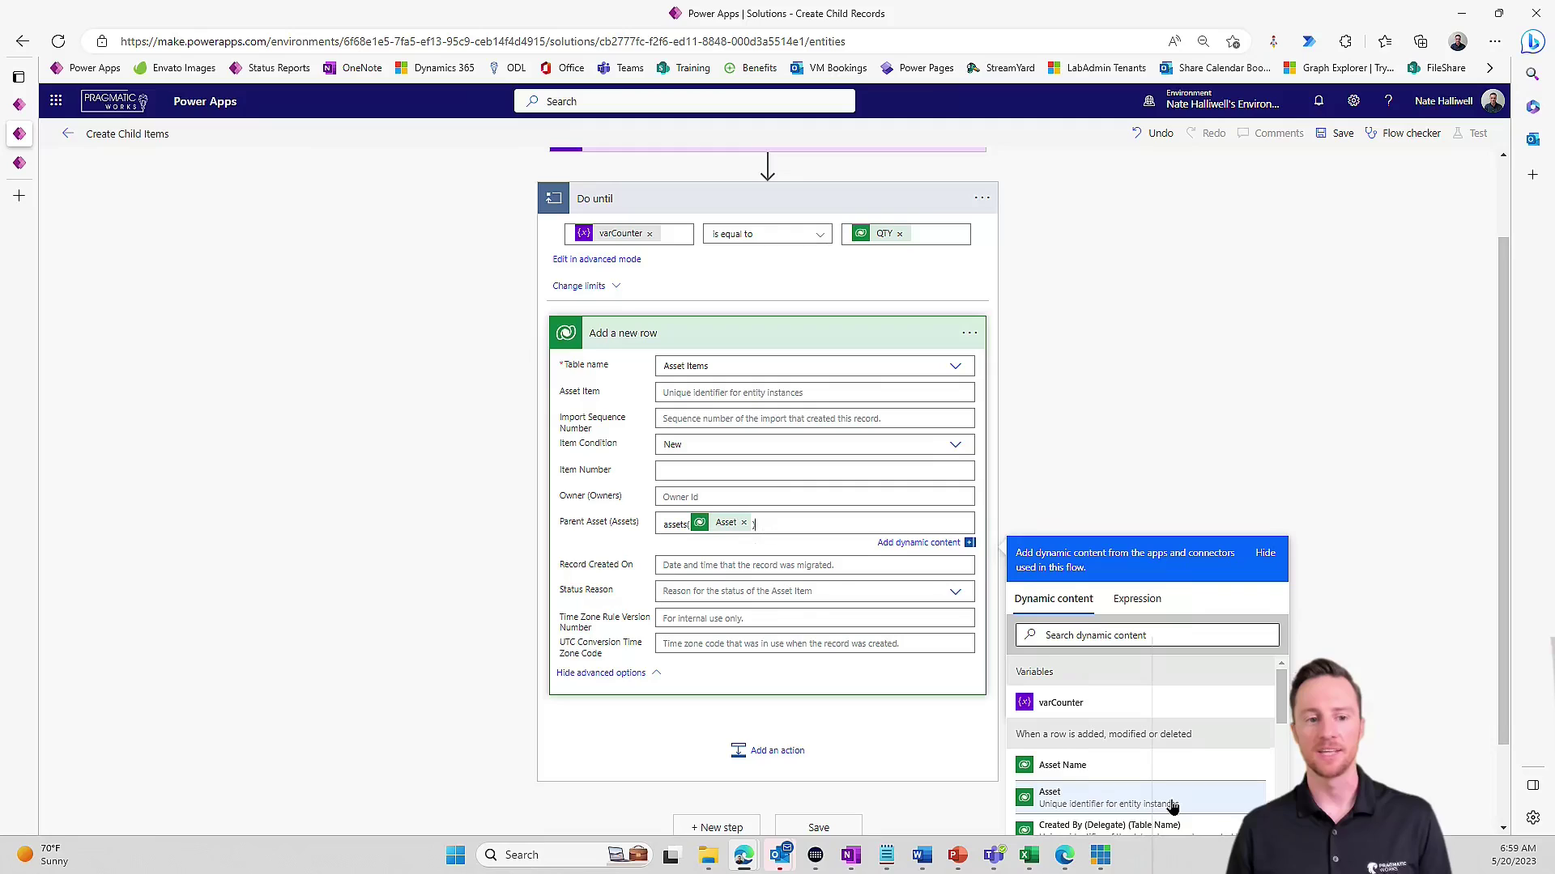
- Select and delete the whole Parent Asset entry, leaving the field empty
double_click(673, 525)
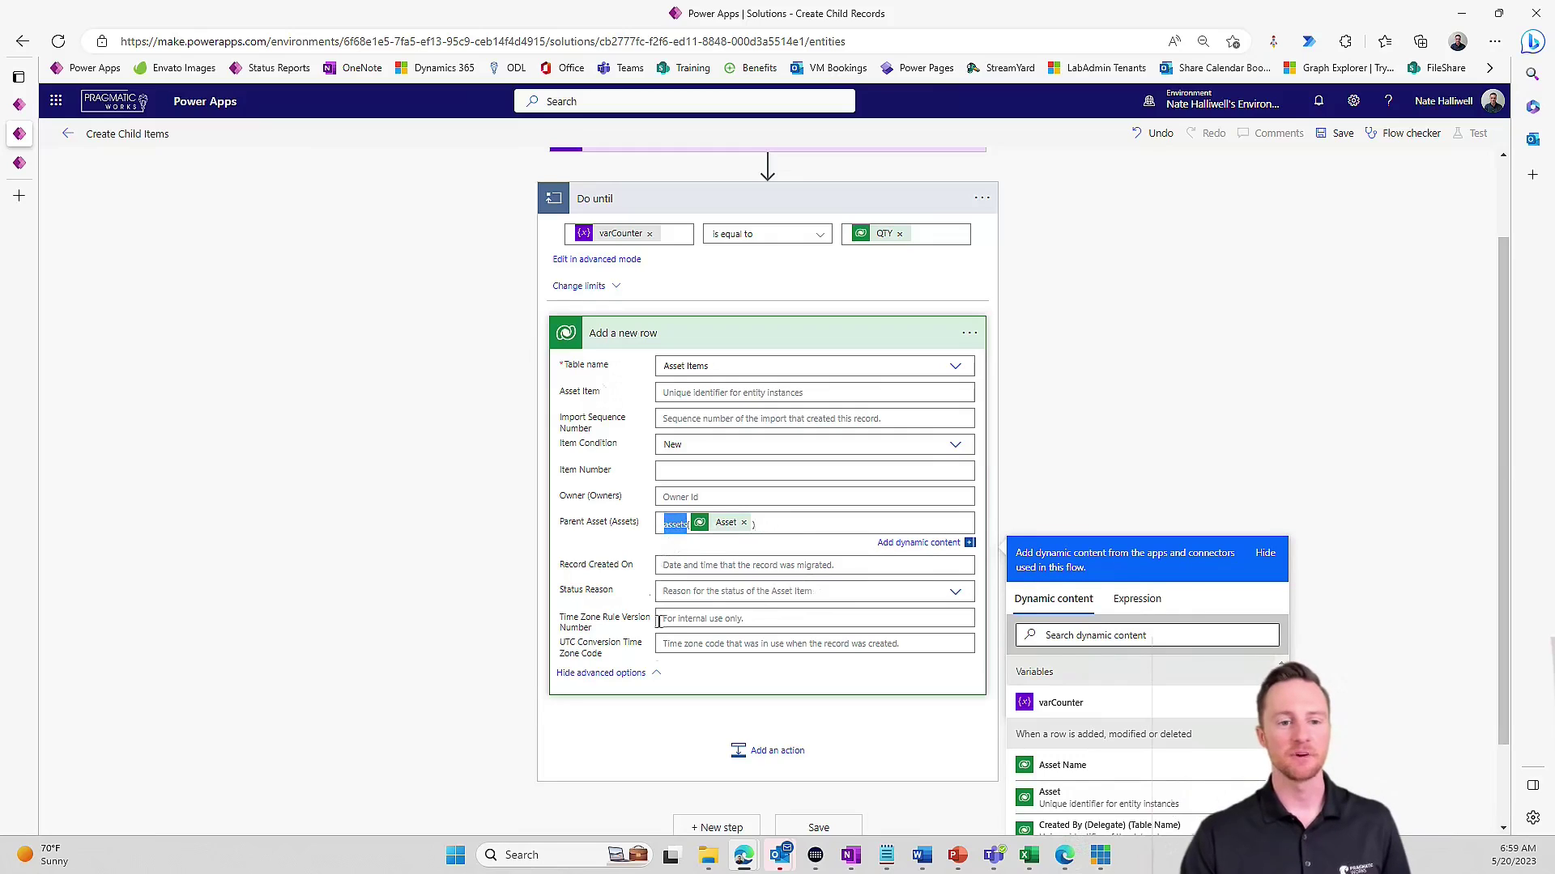
left_click(796, 526)
left_click_drag(796, 526, 652, 528)
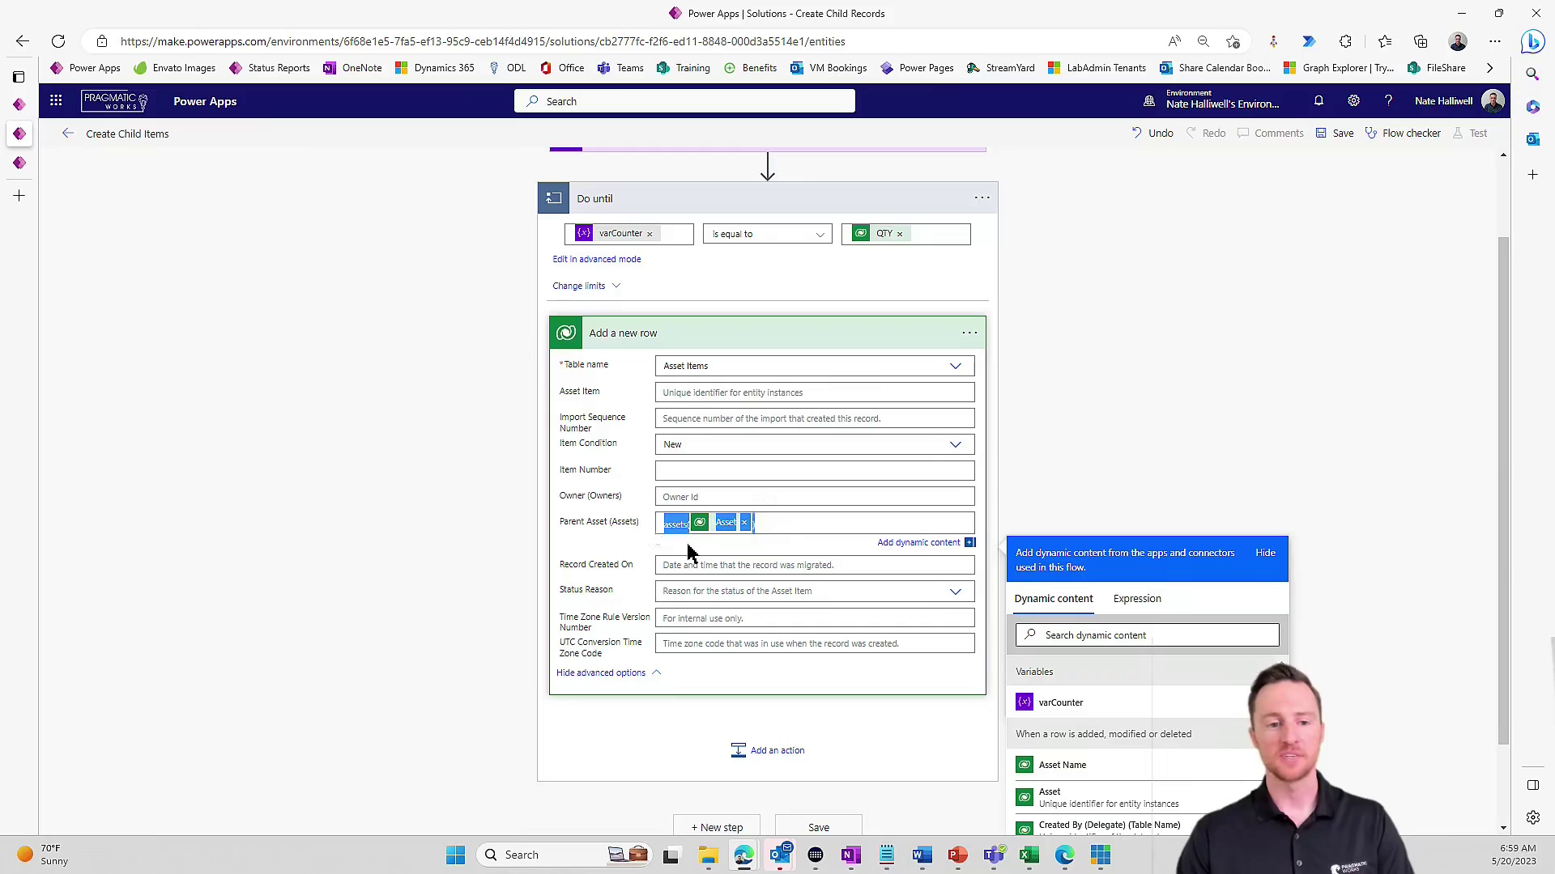
key("BackSpace")
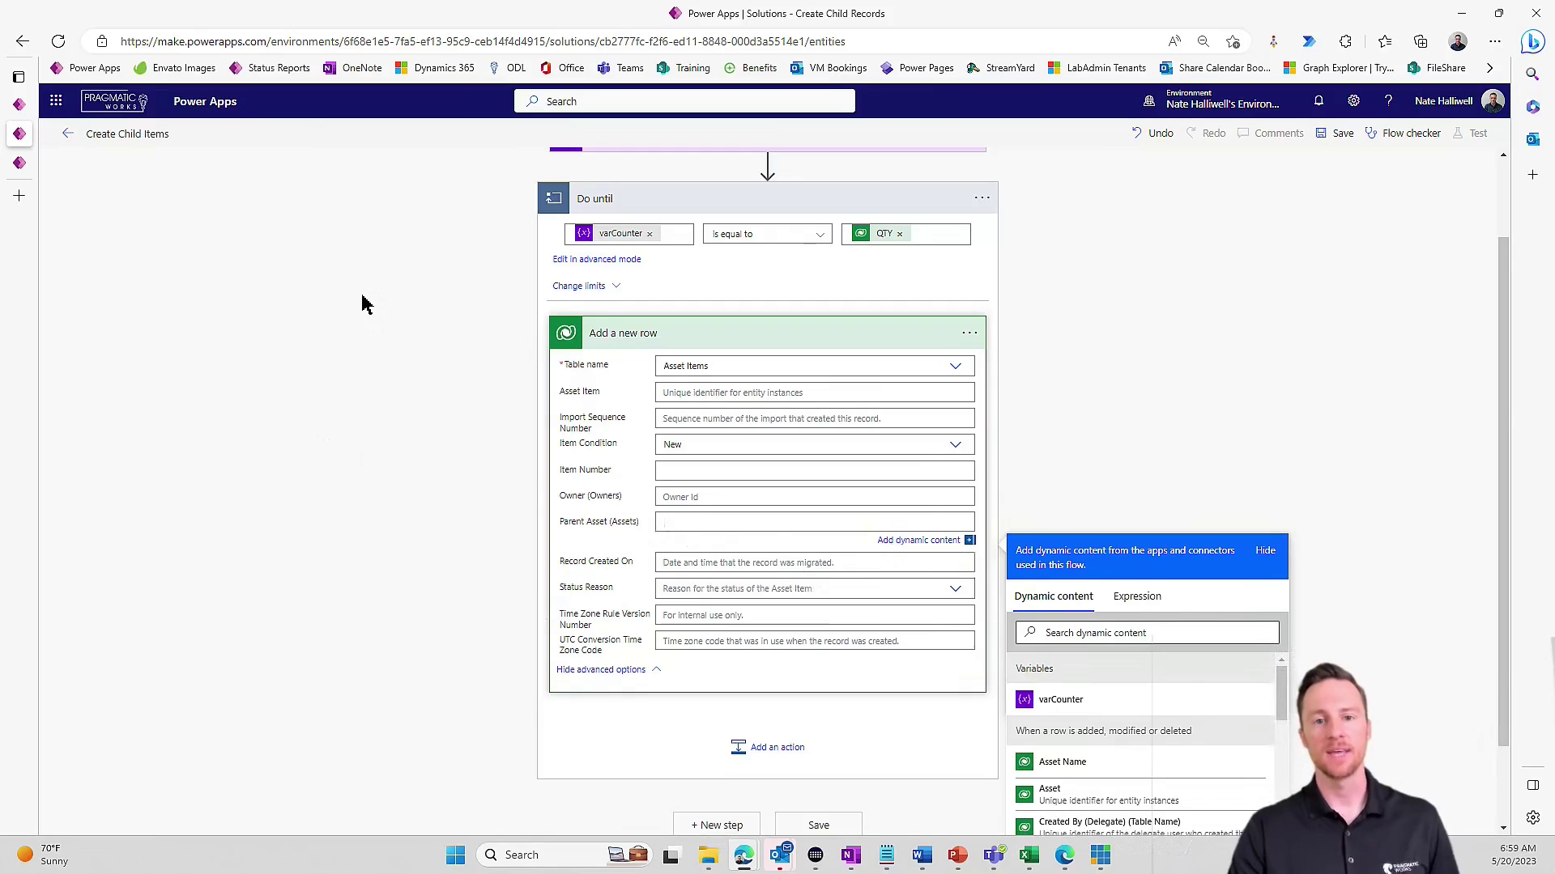
left_click(32, 168)
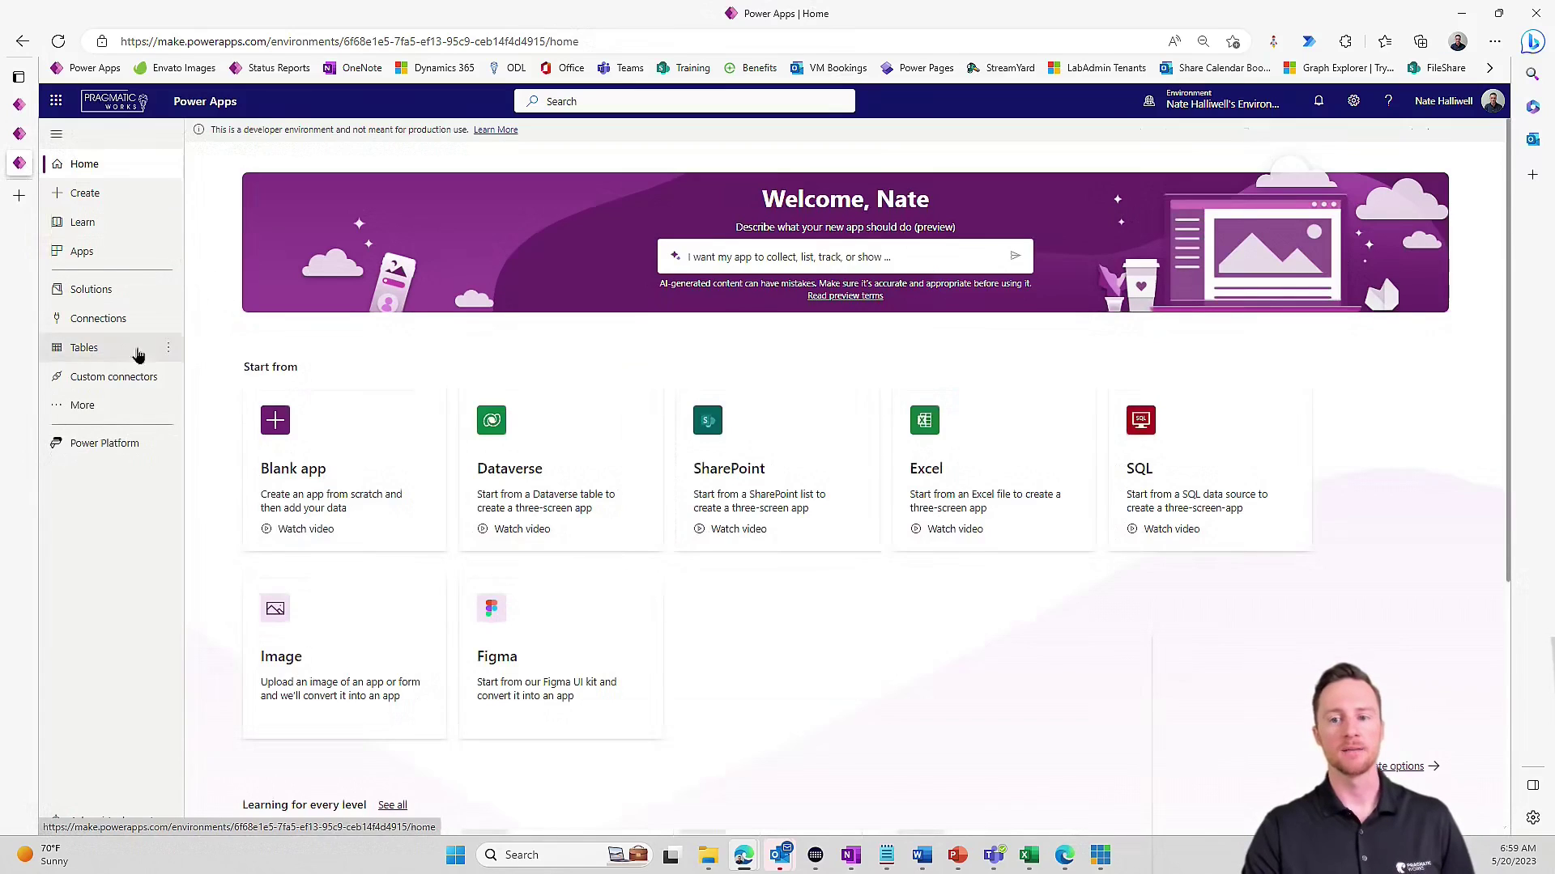
- Copy the Asset table's logical name, ats_asset, from the Power Apps Tables list
left_click(91, 351)
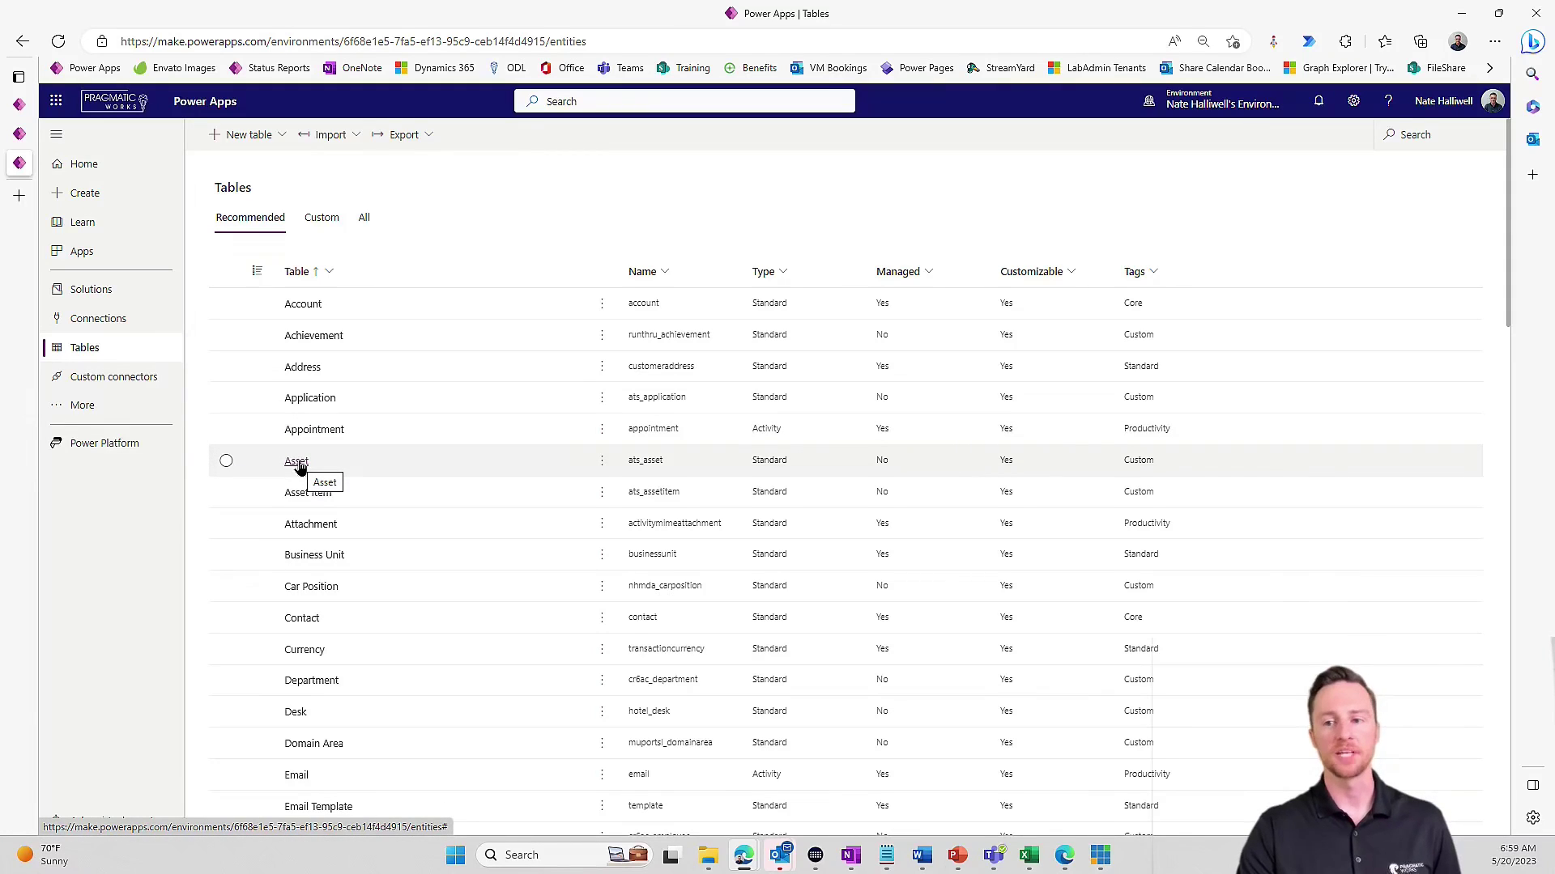
left_click(603, 468)
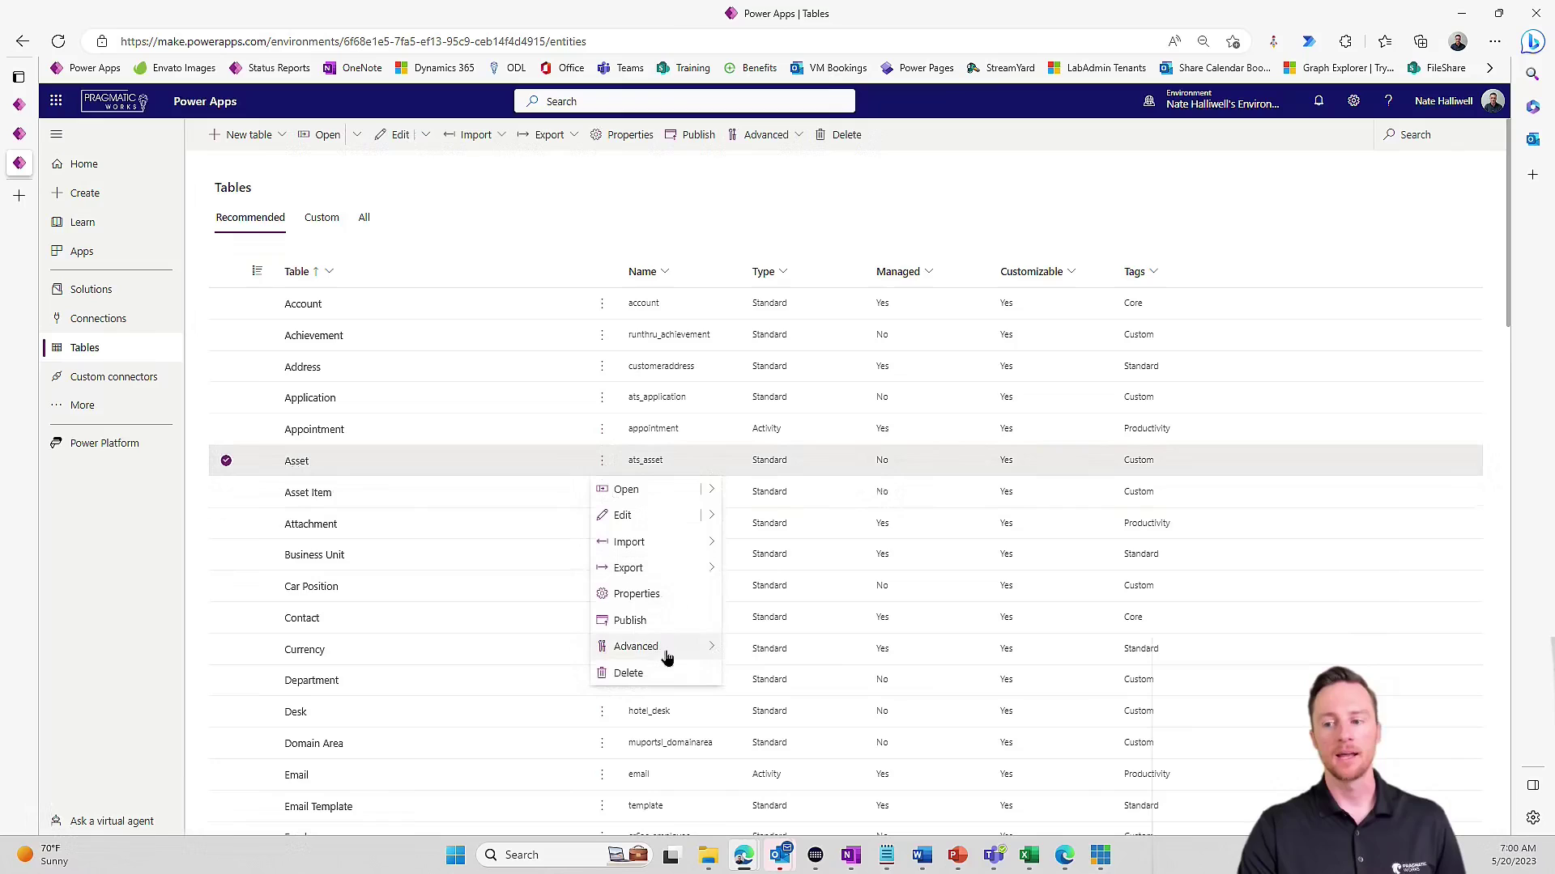
mouse_move(668, 658)
mouse_move(786, 677)
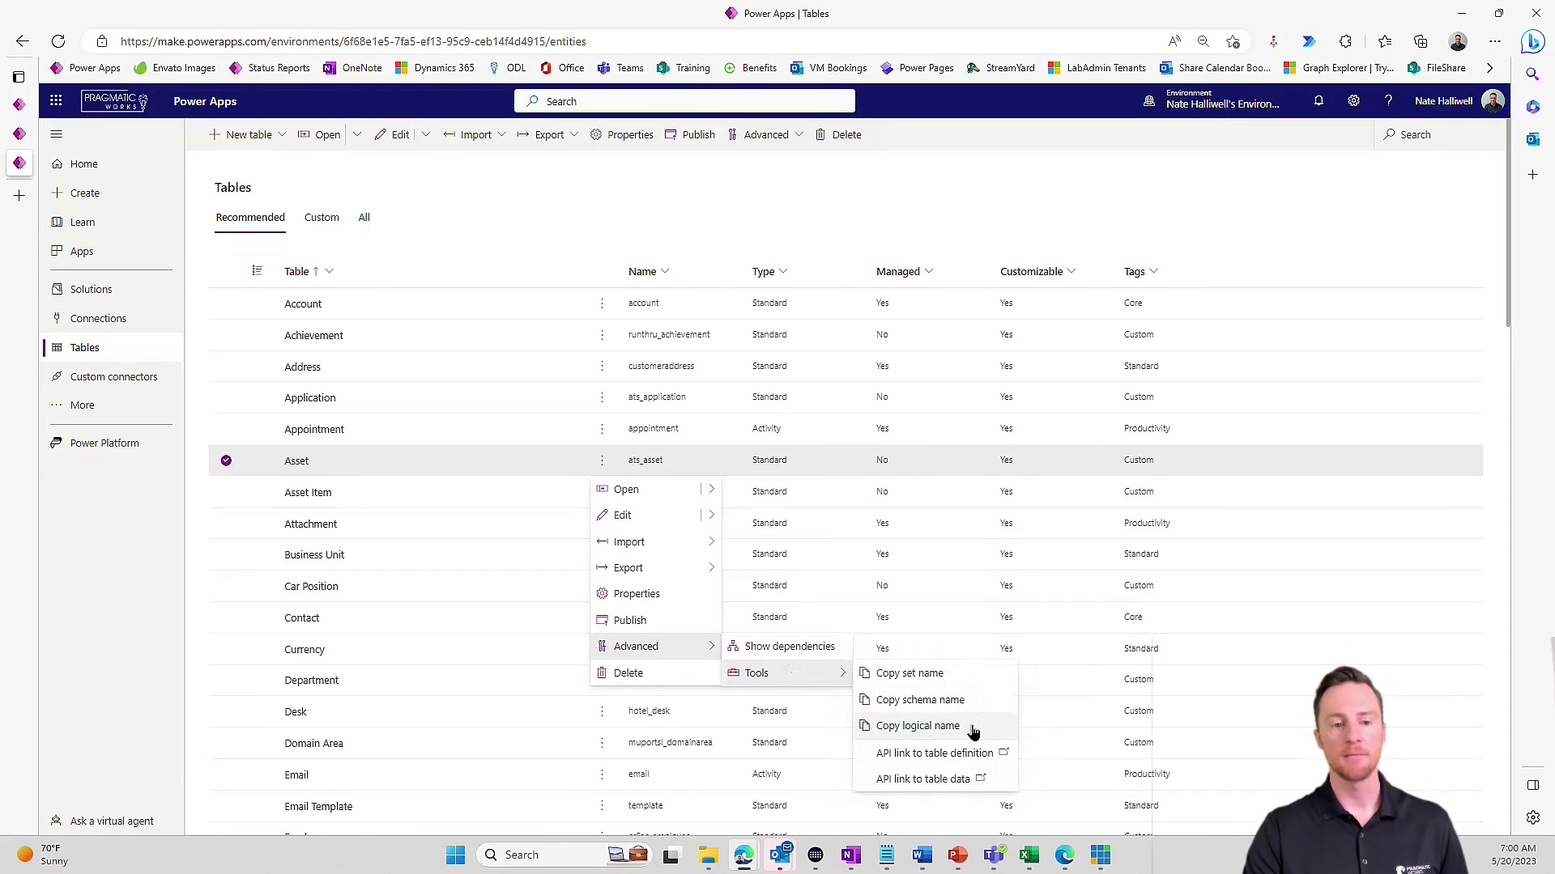
left_click(918, 726)
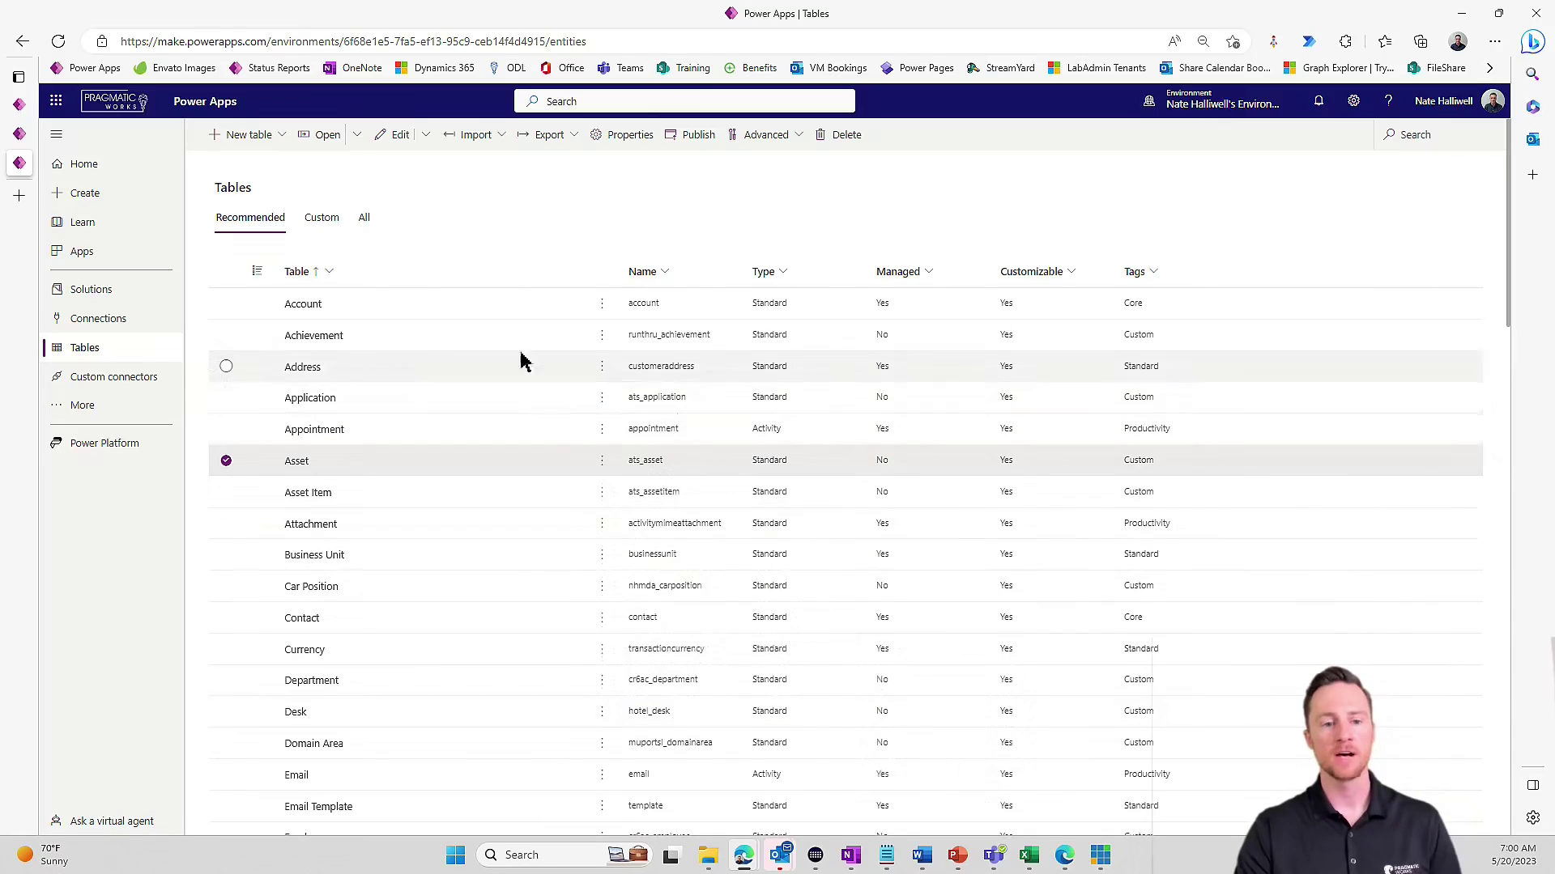
left_click(24, 136)
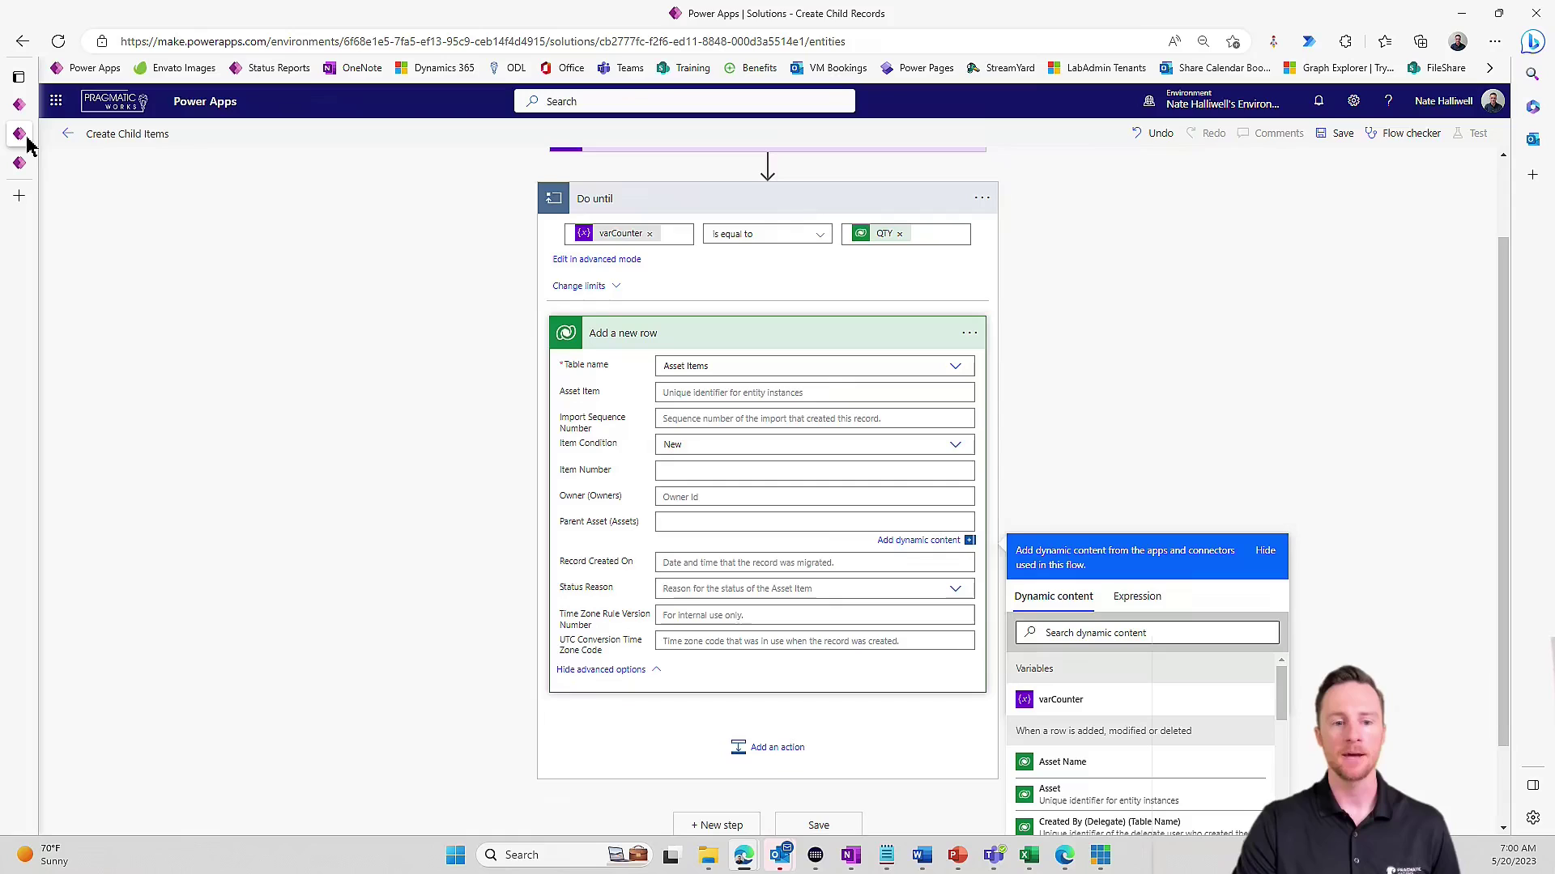
- Enter Parent Asset as ats_assets(Asset identifier) and collapse the Add a new row card
key("ctrl+v")
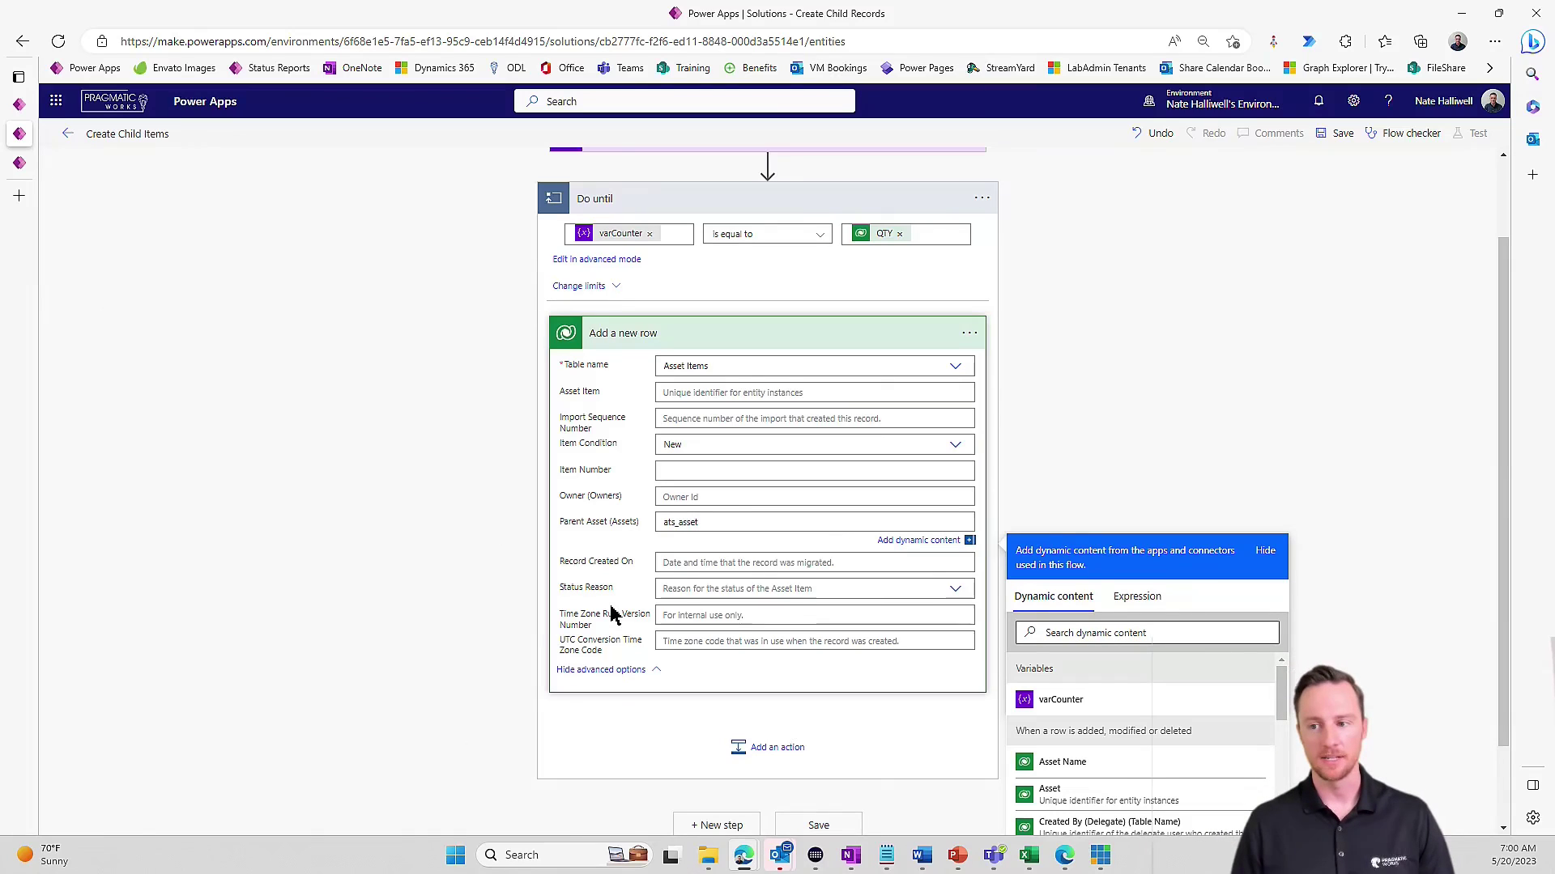
type("s")
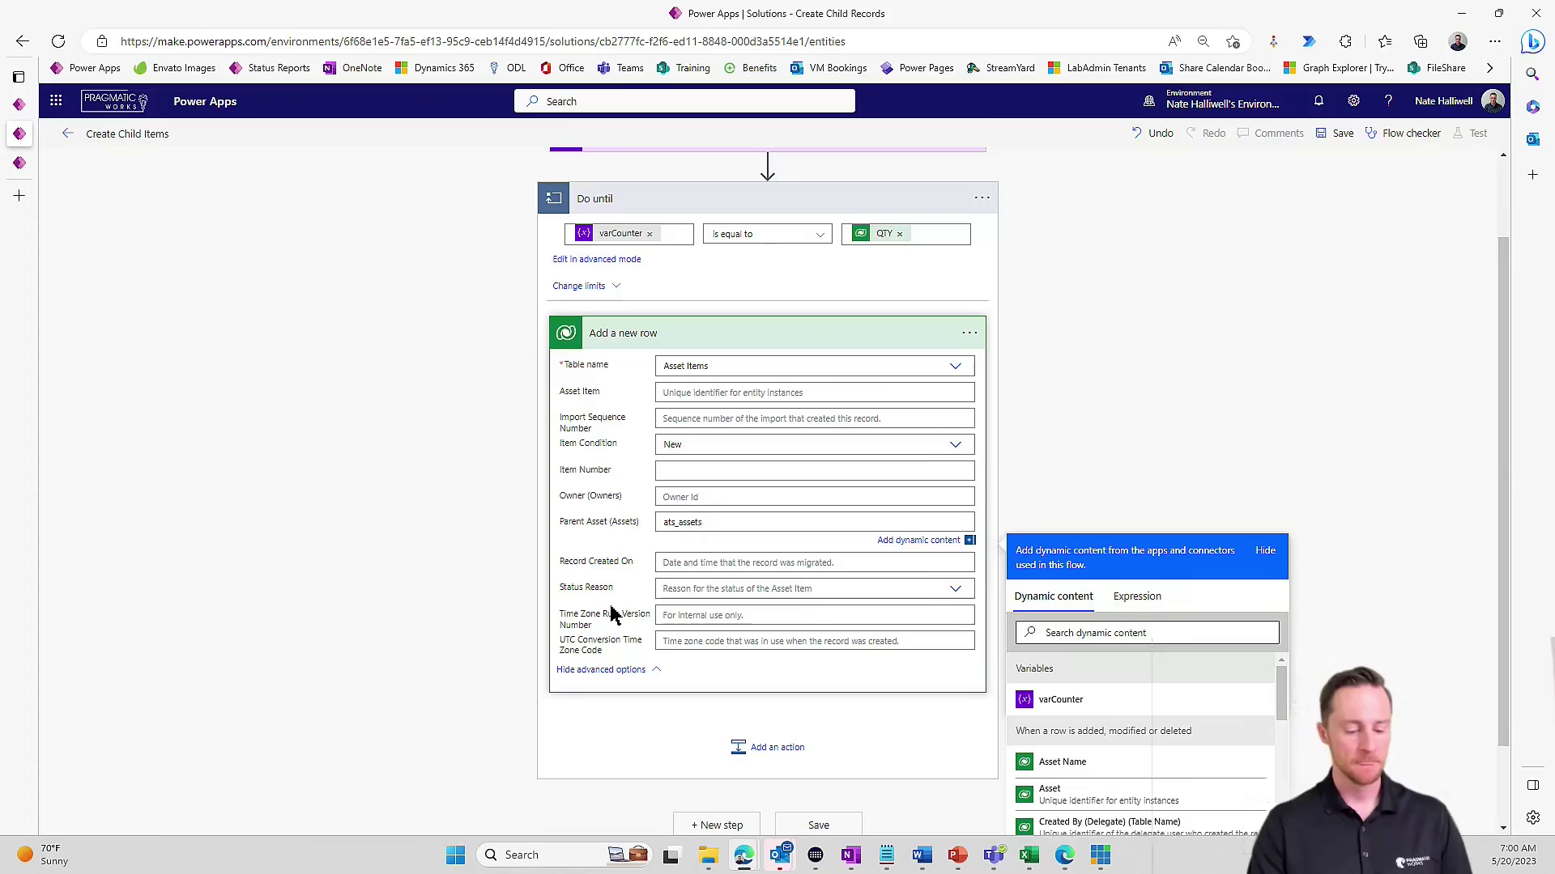
type("(")
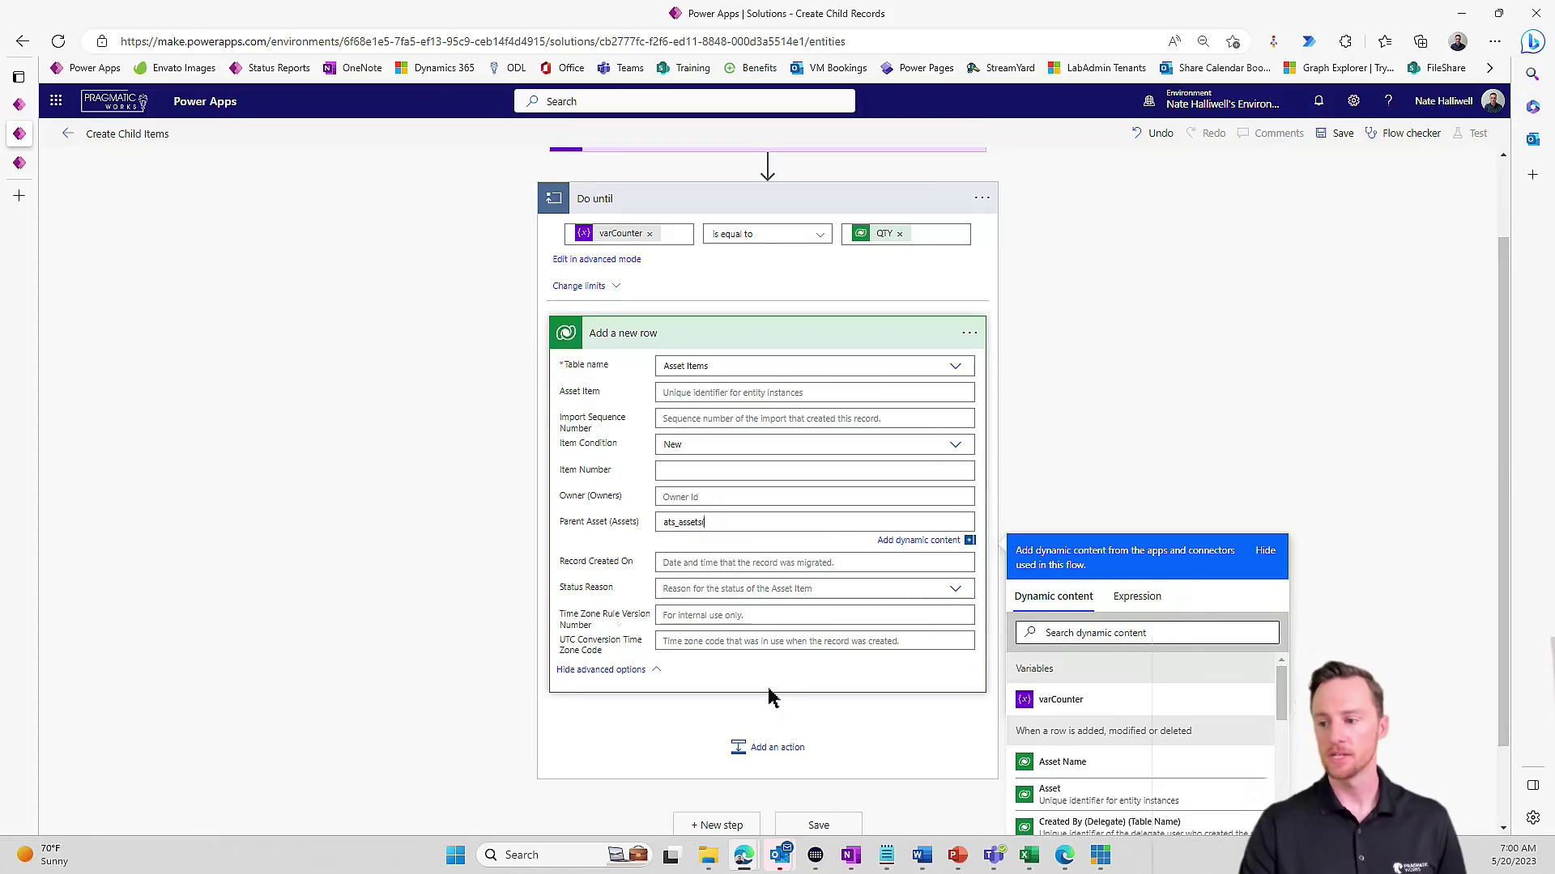
left_click(1067, 793)
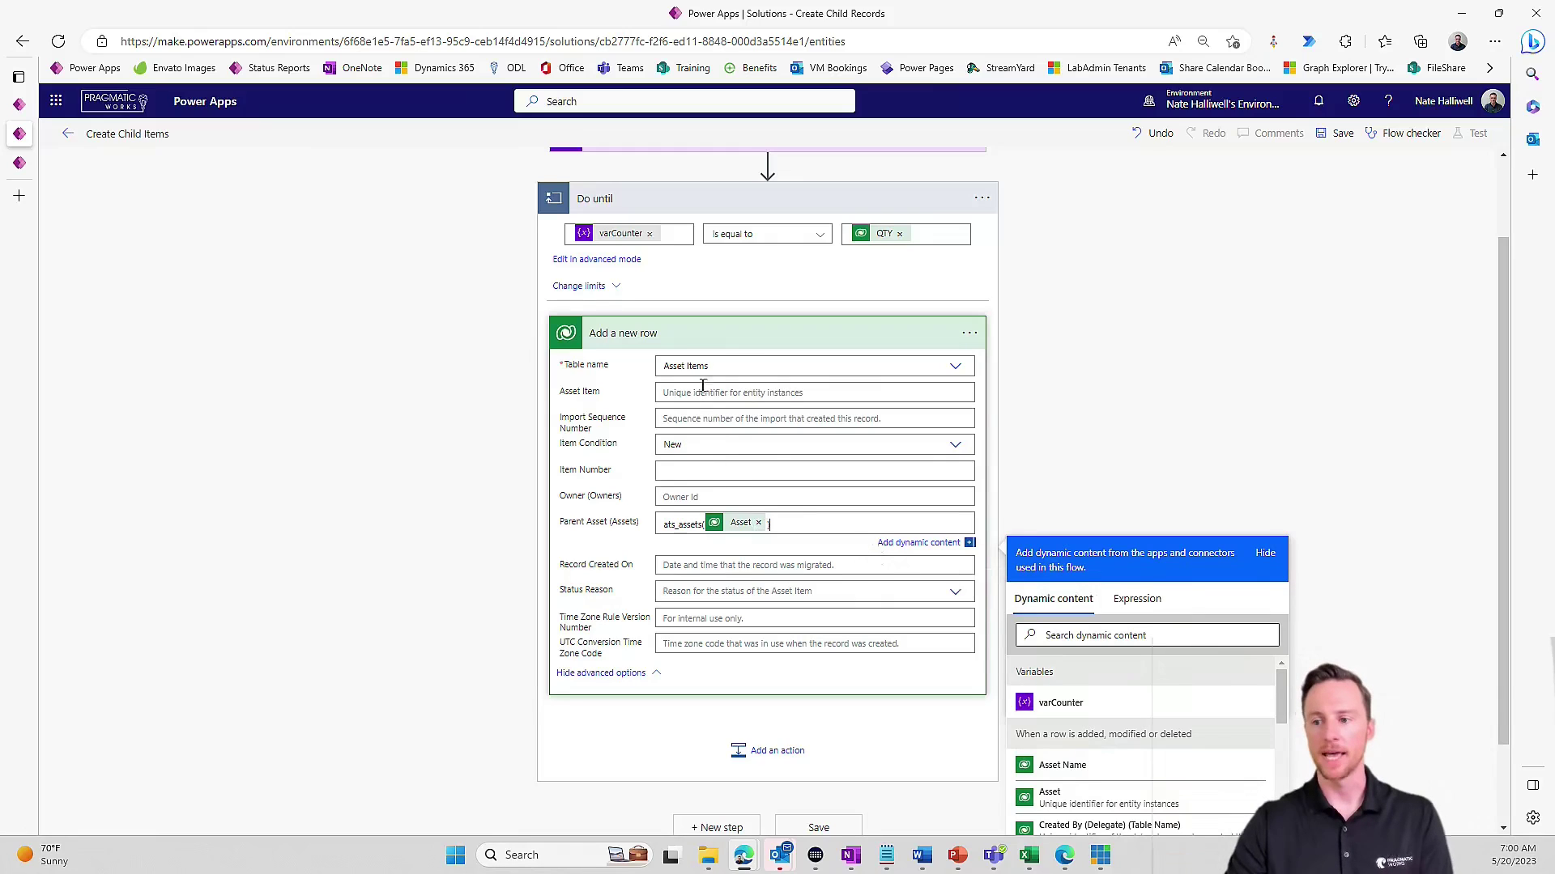
left_click(737, 345)
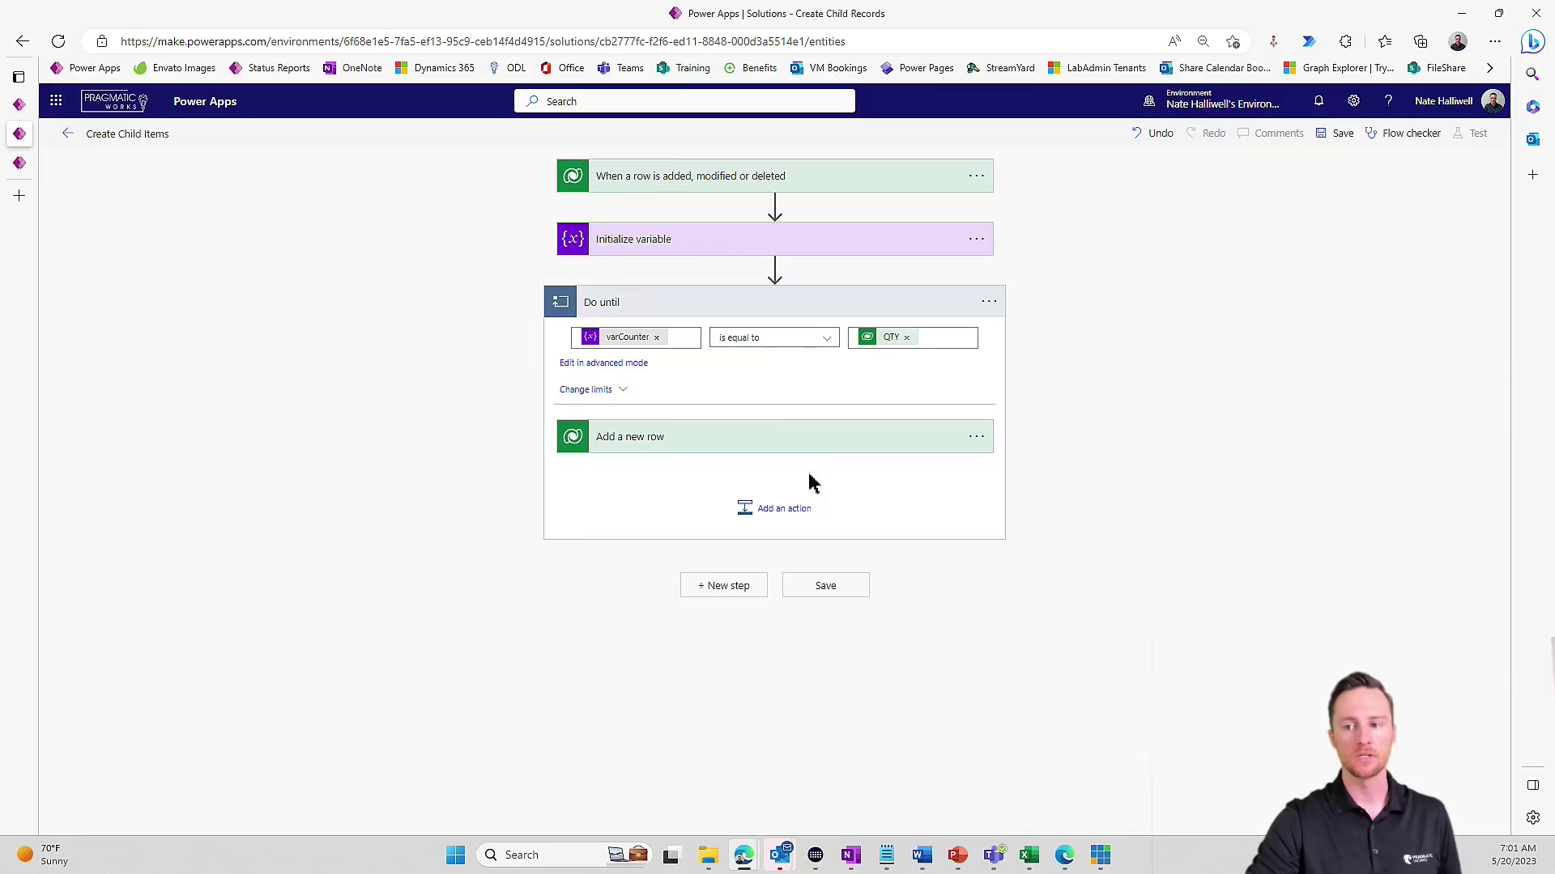
- Add an Increment variable step after Add a new row that increases varCounter by 1
left_click(776, 510)
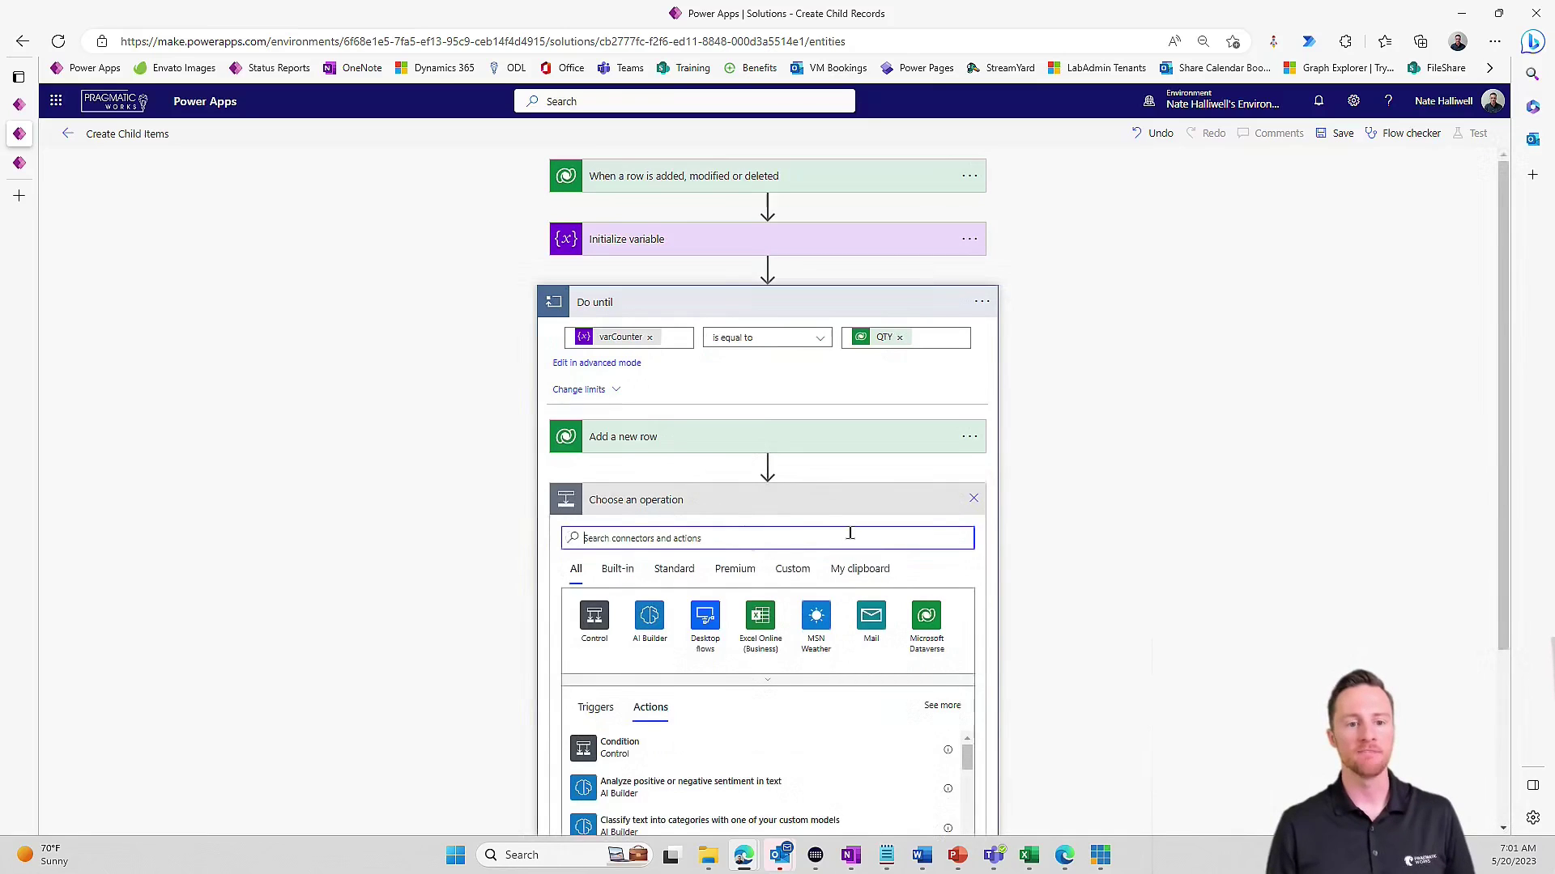
type("incremen")
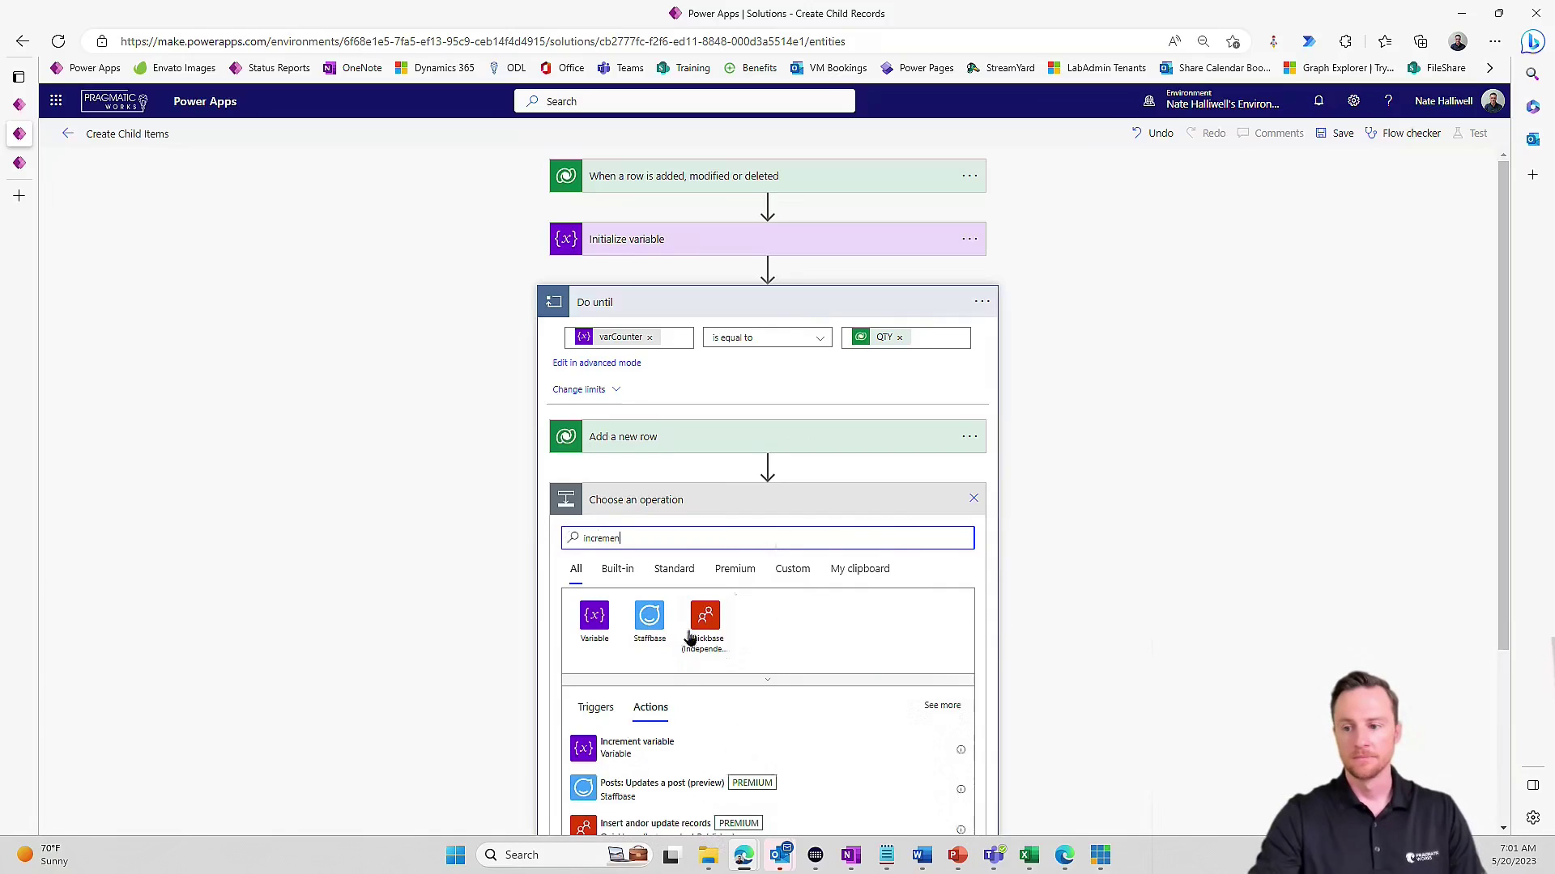
left_click(638, 747)
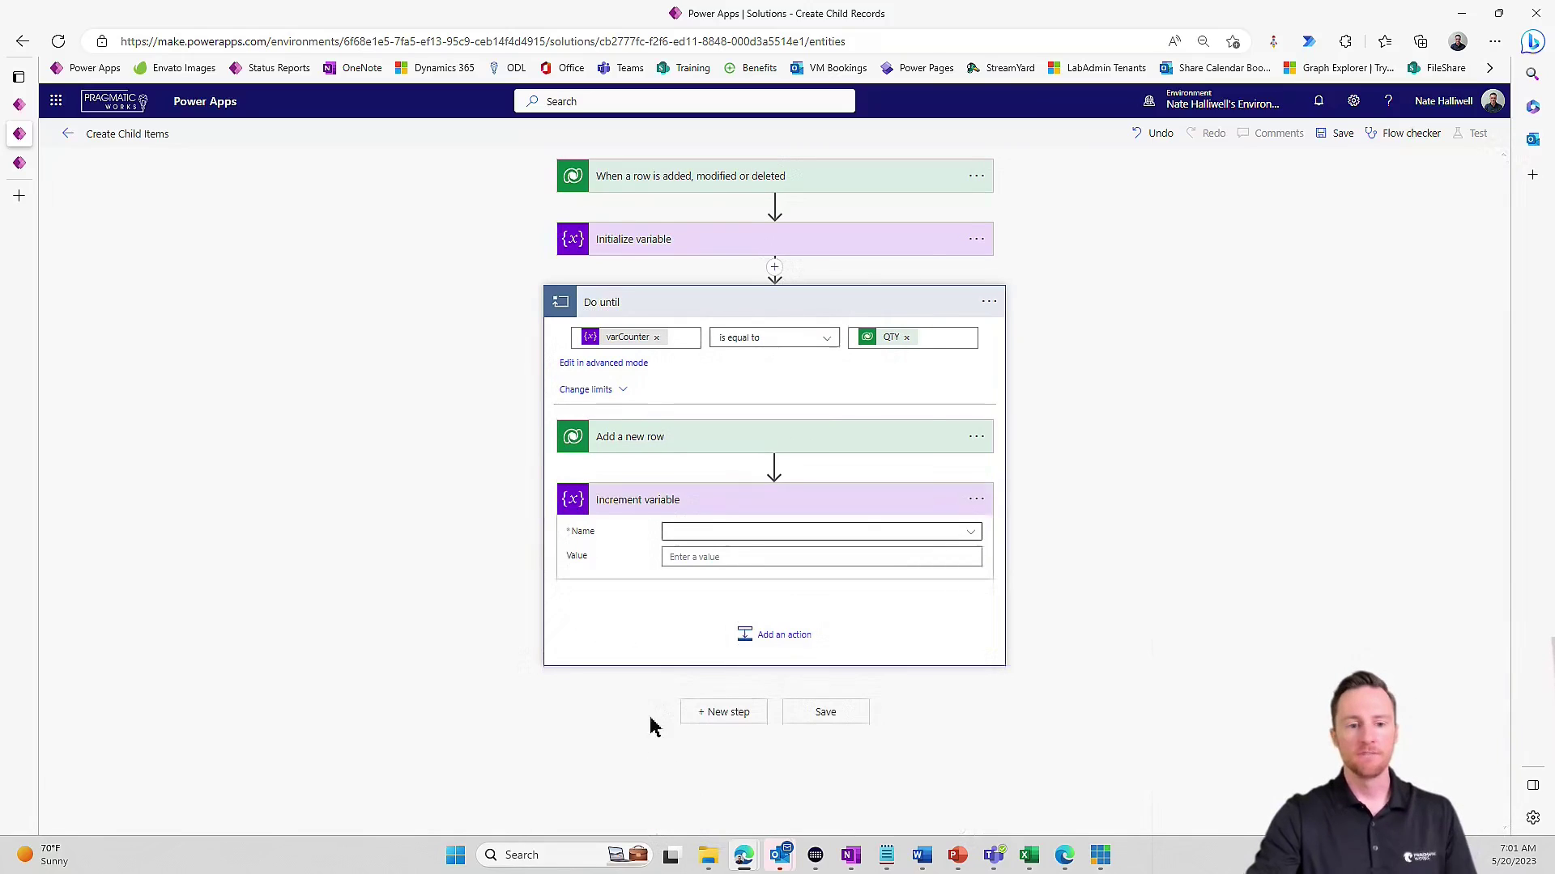
left_click(958, 536)
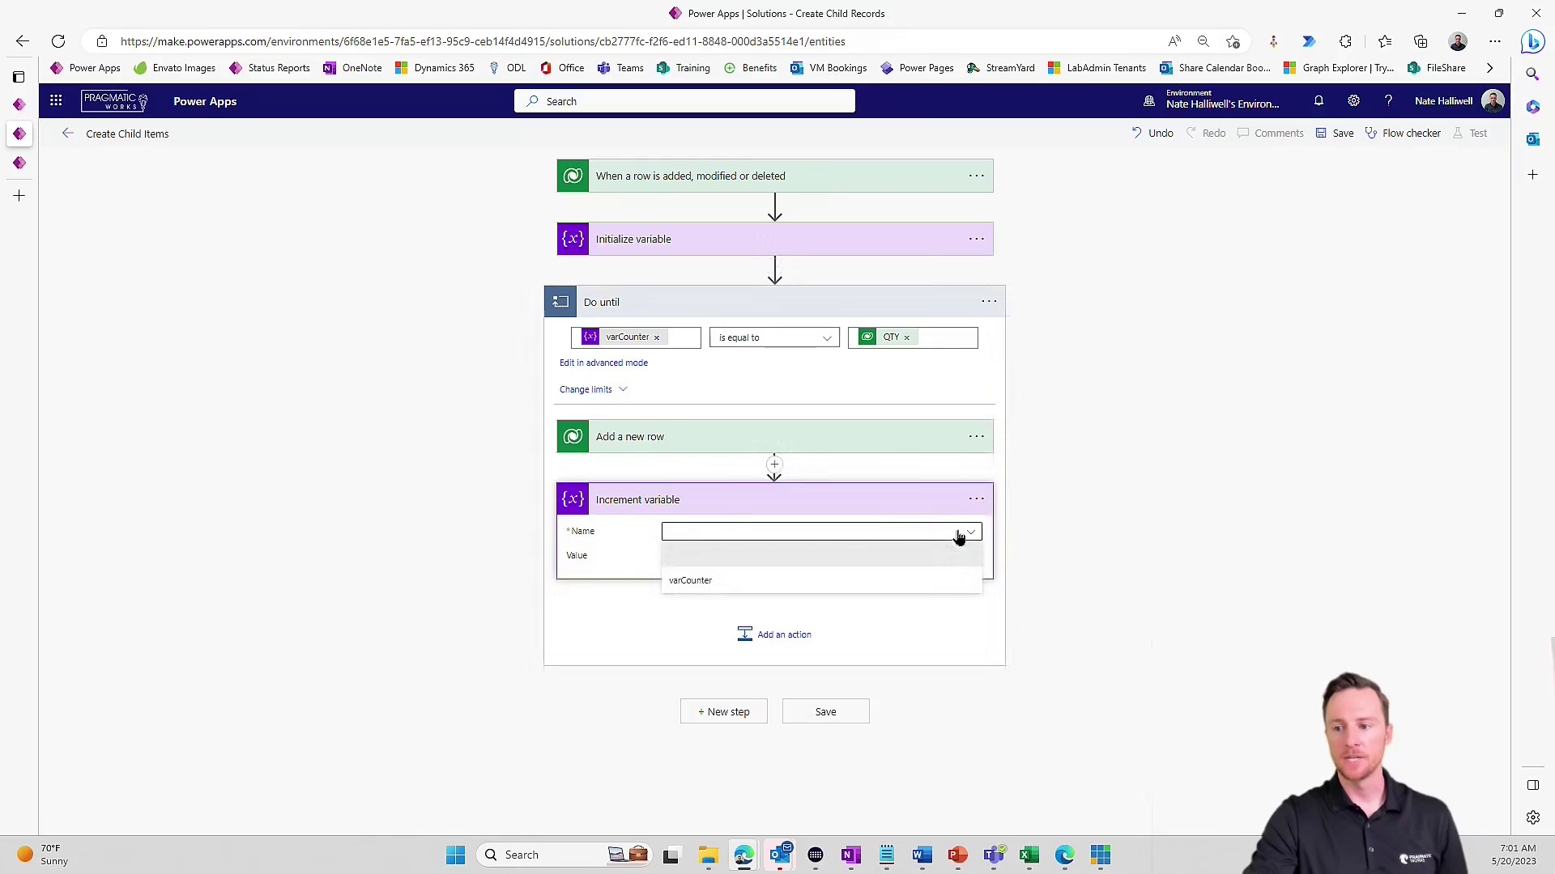
left_click(754, 585)
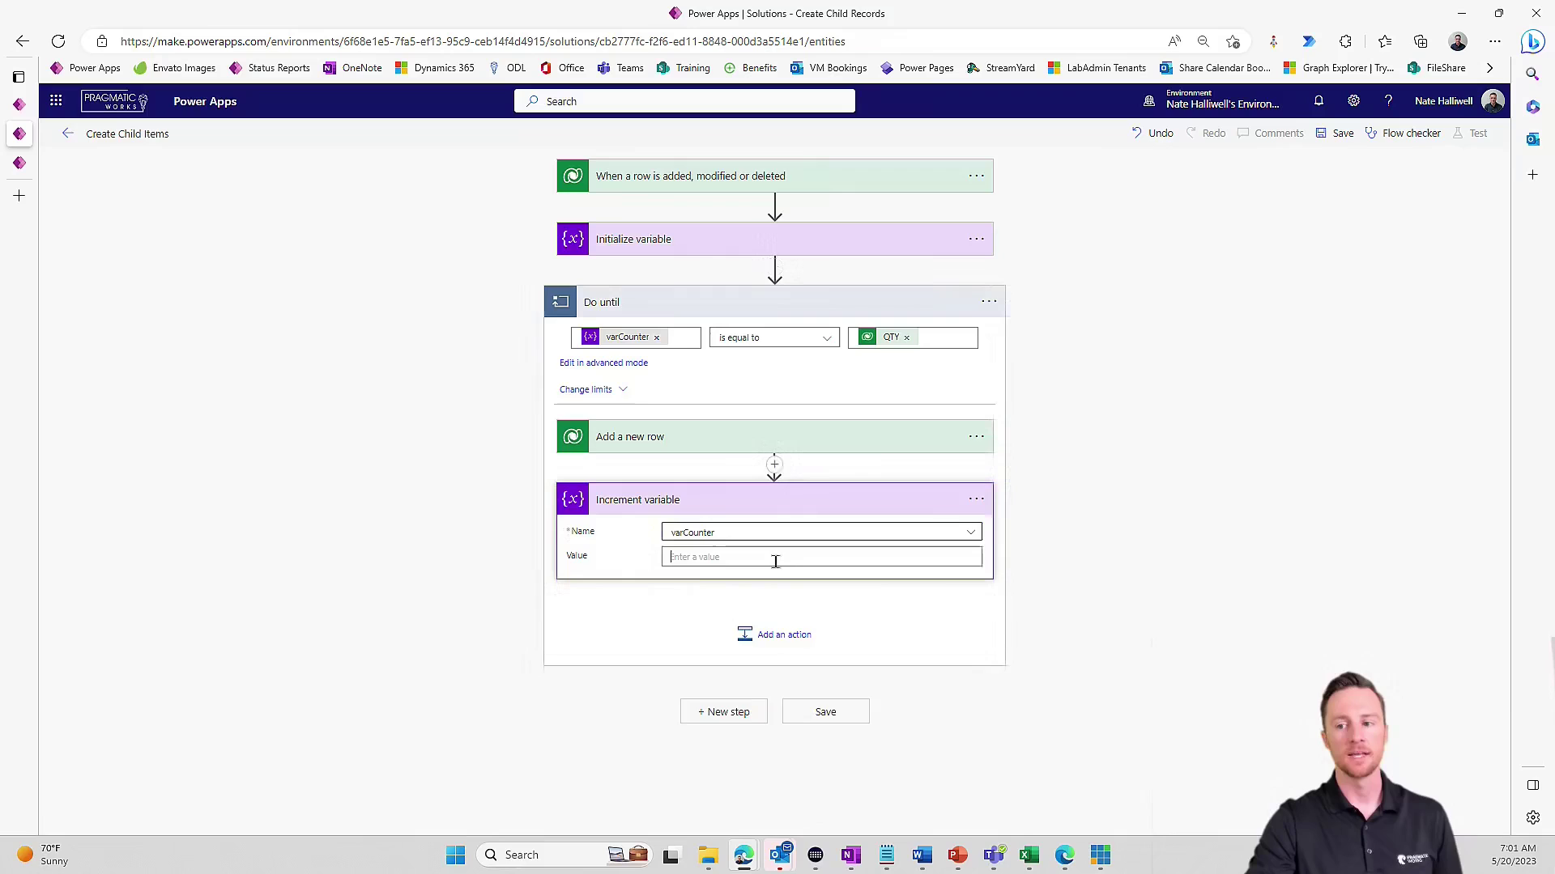
left_click(775, 557)
type("1")
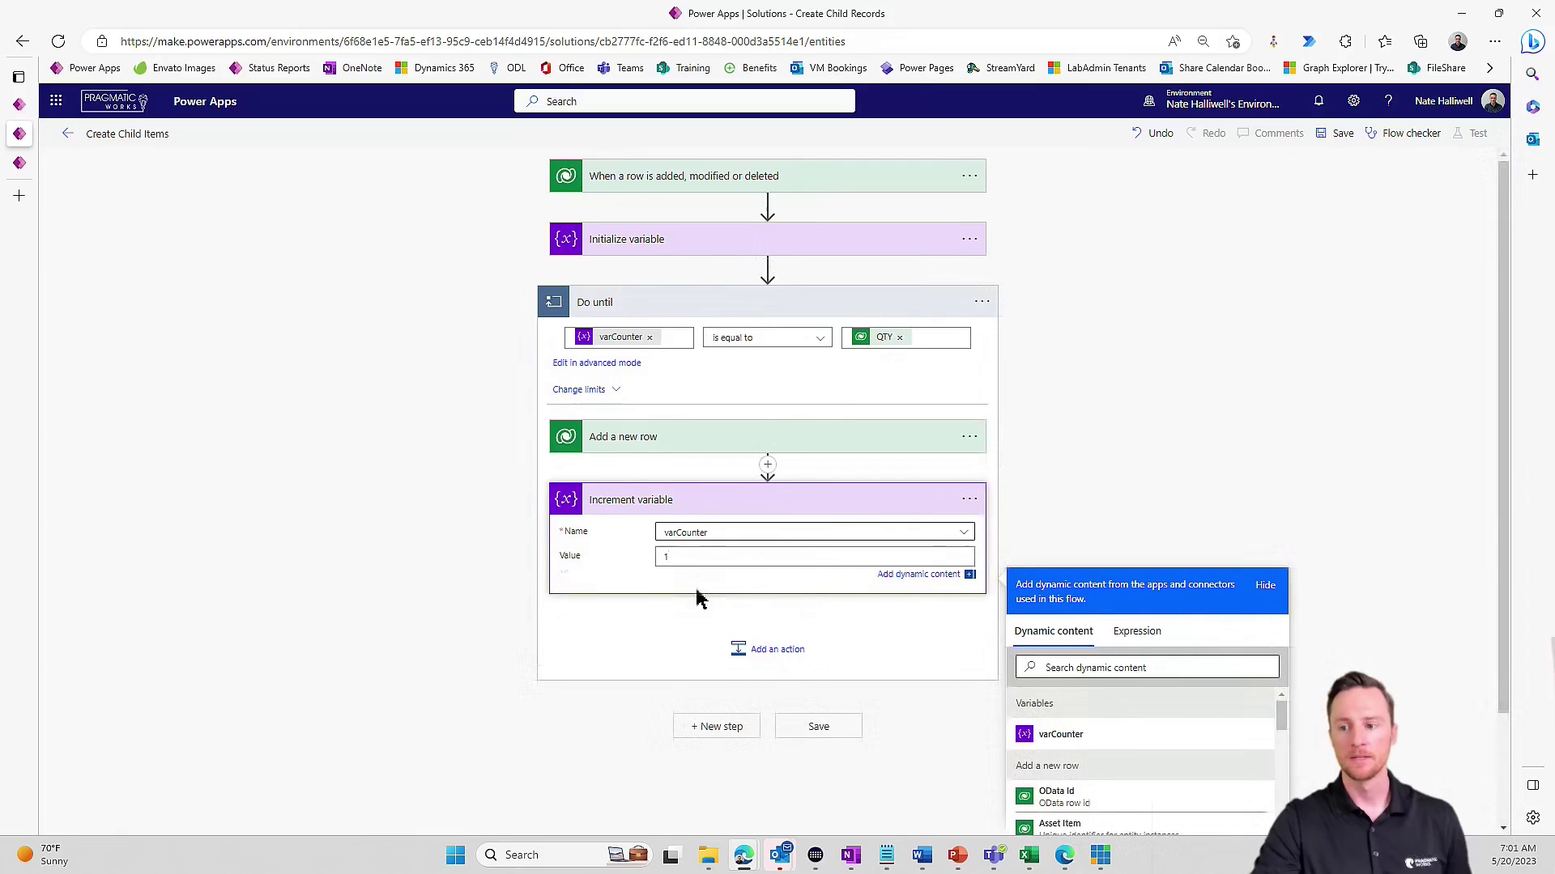
left_click(701, 620)
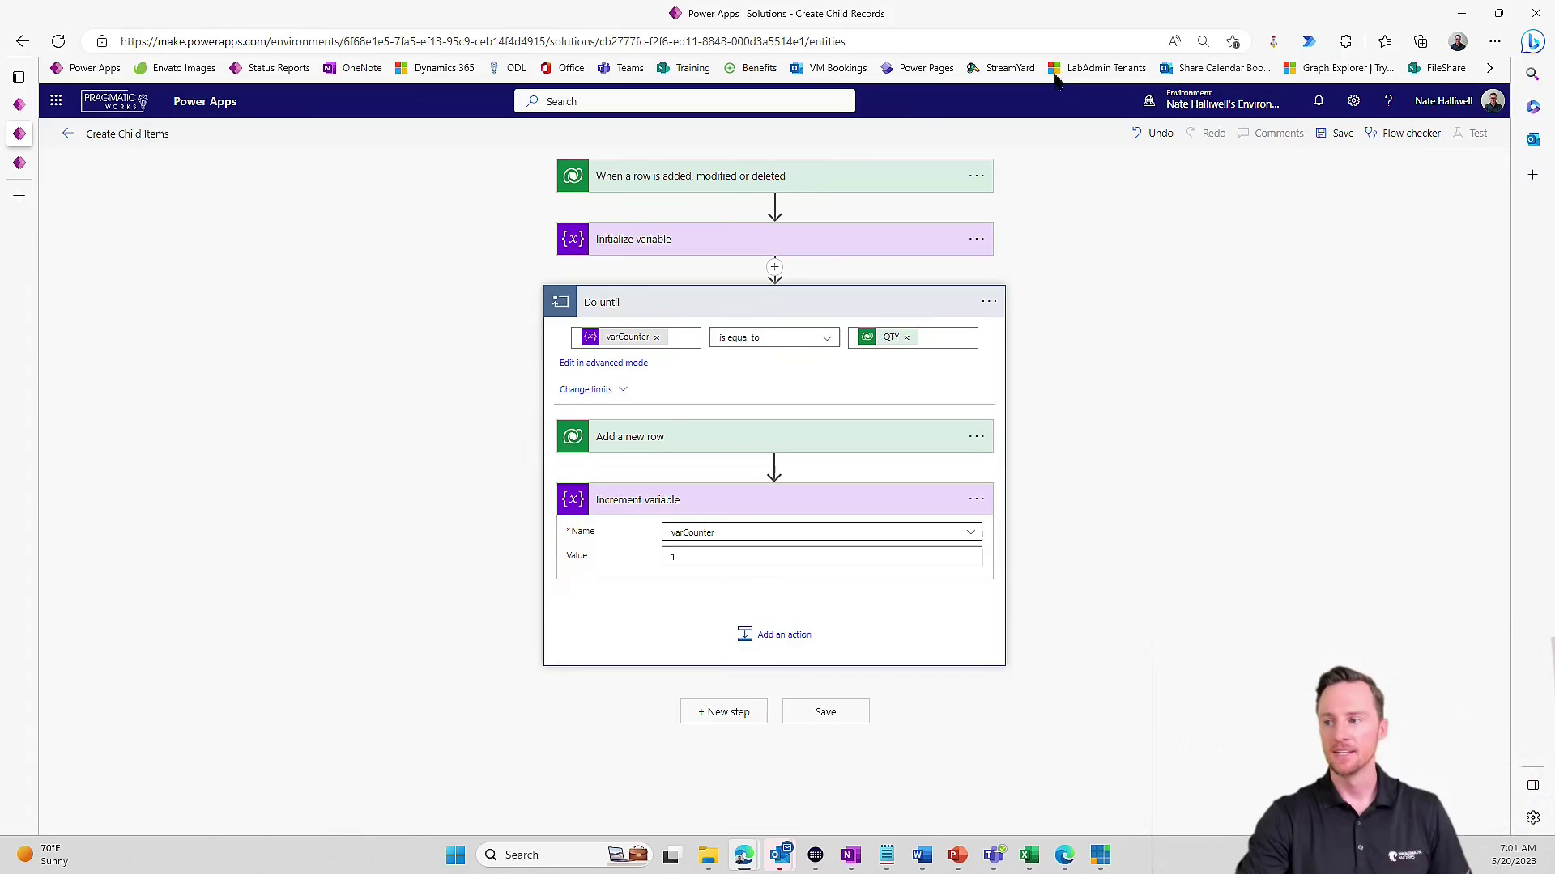
- Save the Create Child Items flow and start a manual test run
left_click(1336, 139)
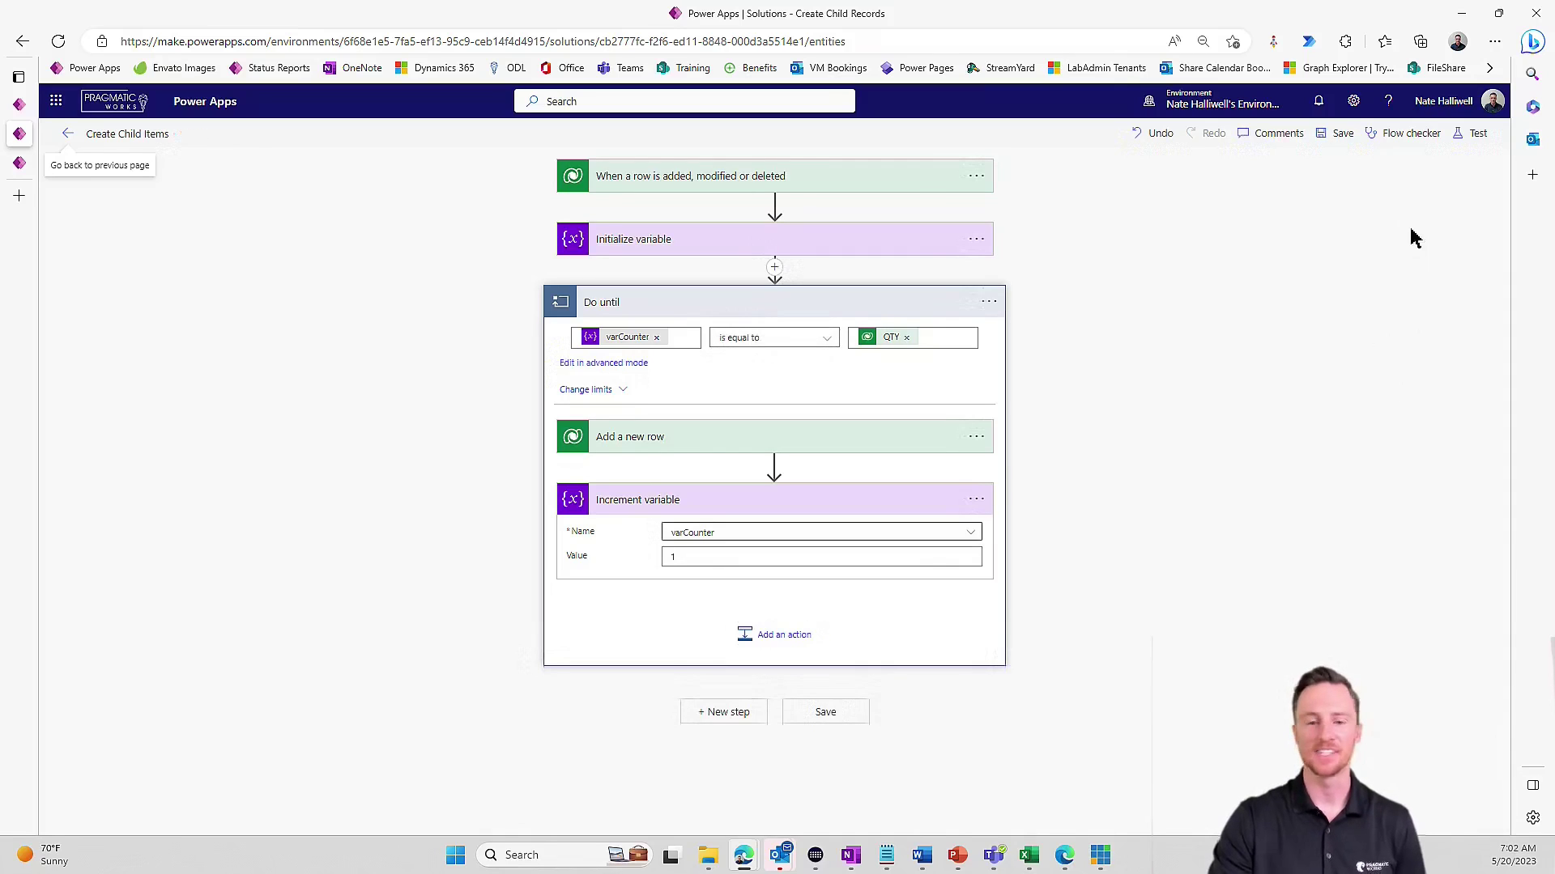
left_click(1472, 133)
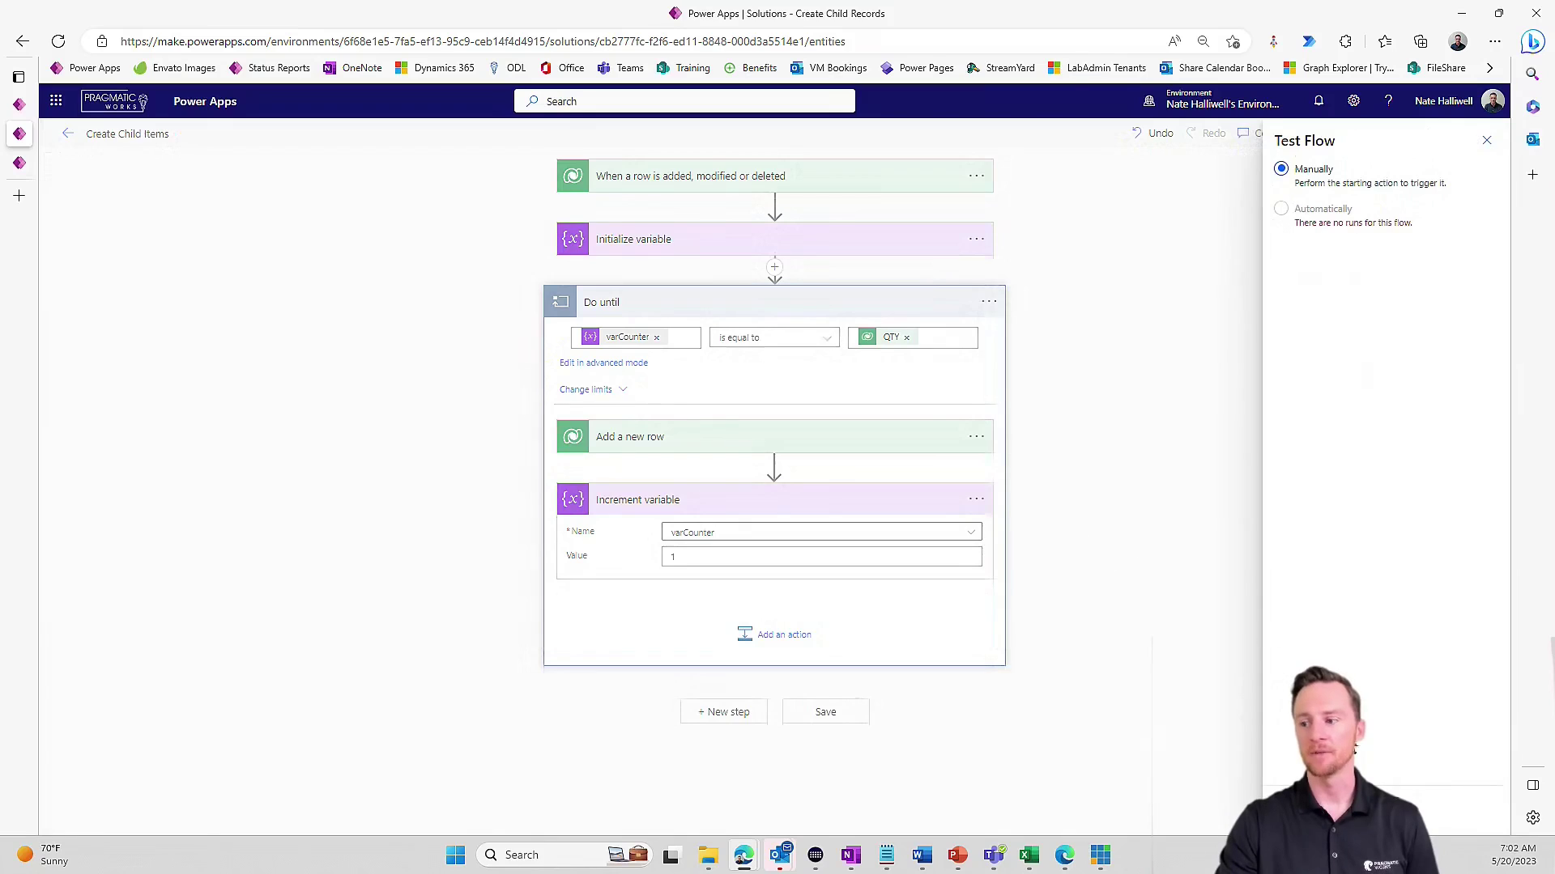
left_click(1293, 813)
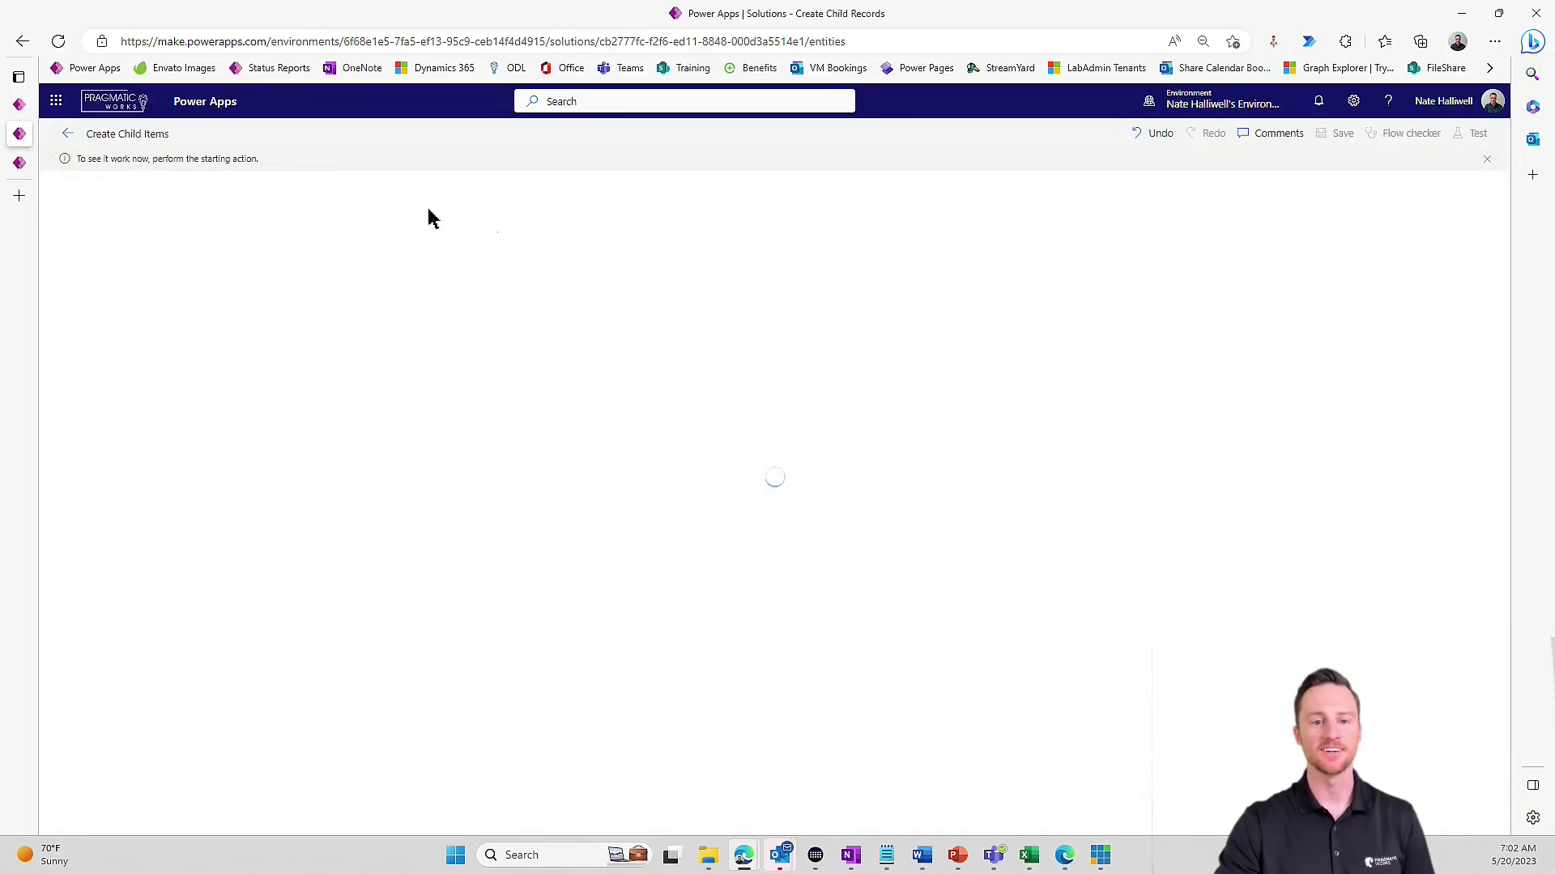
- Create and save a new asset named Lenovo Legion with QTY 22
left_click(20, 104)
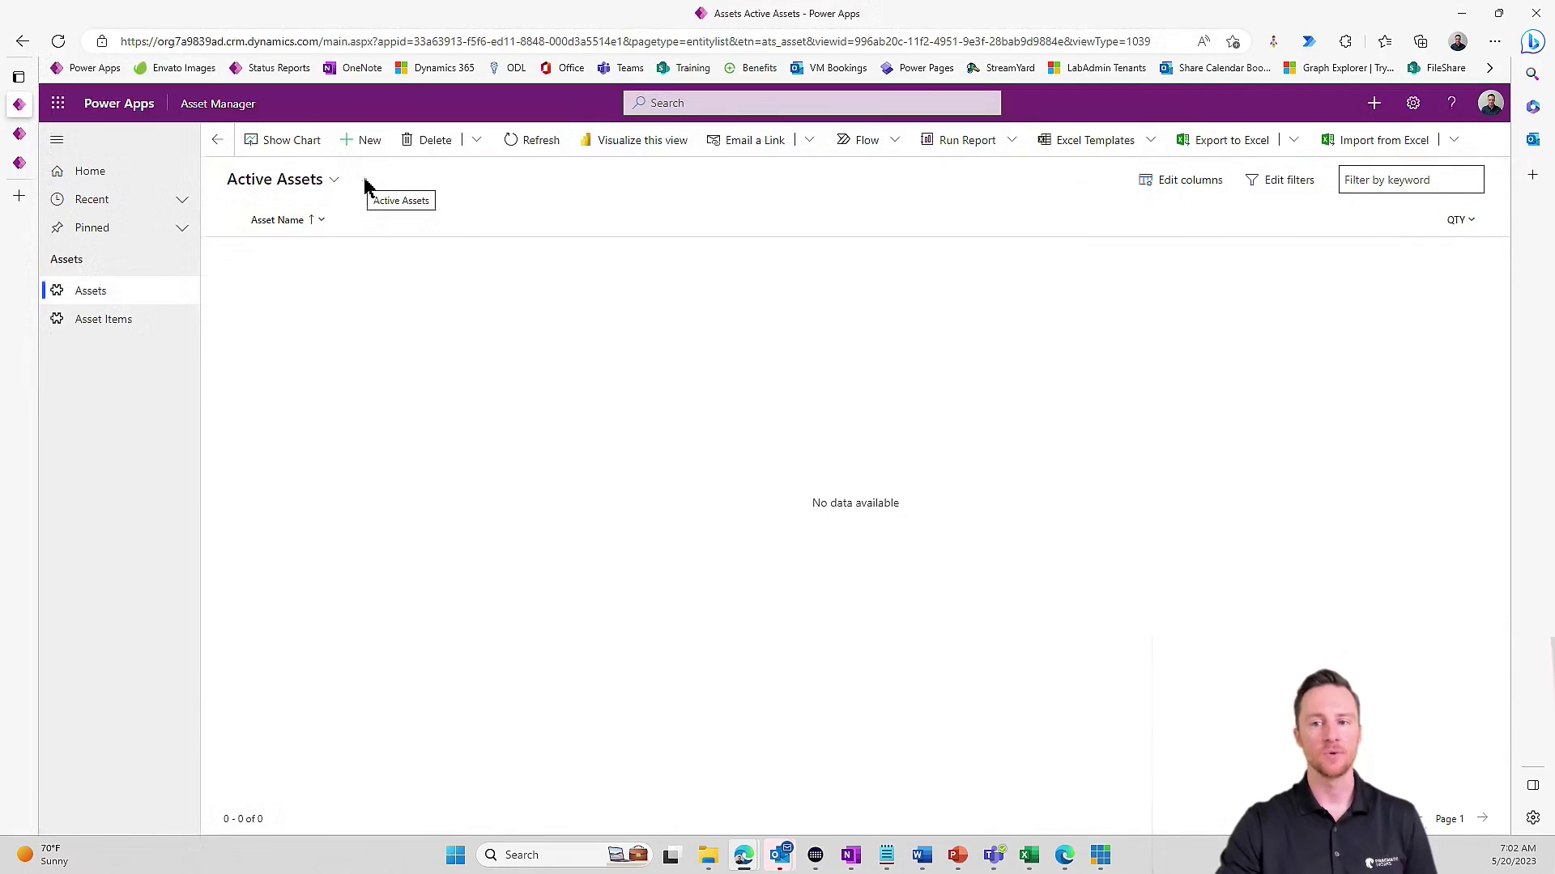
left_click(370, 141)
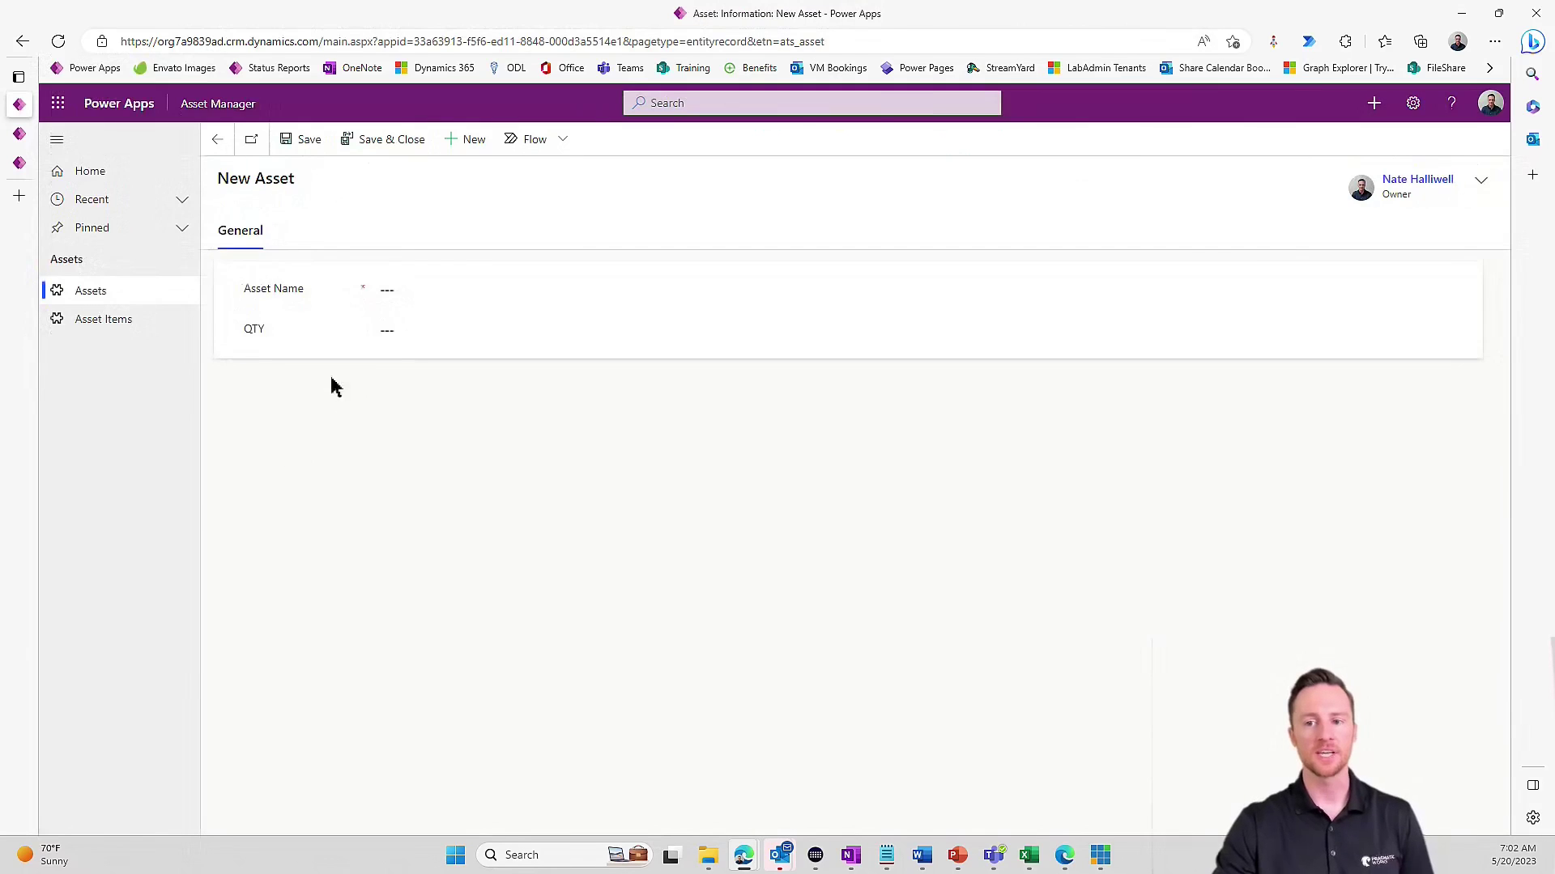
left_click(420, 287)
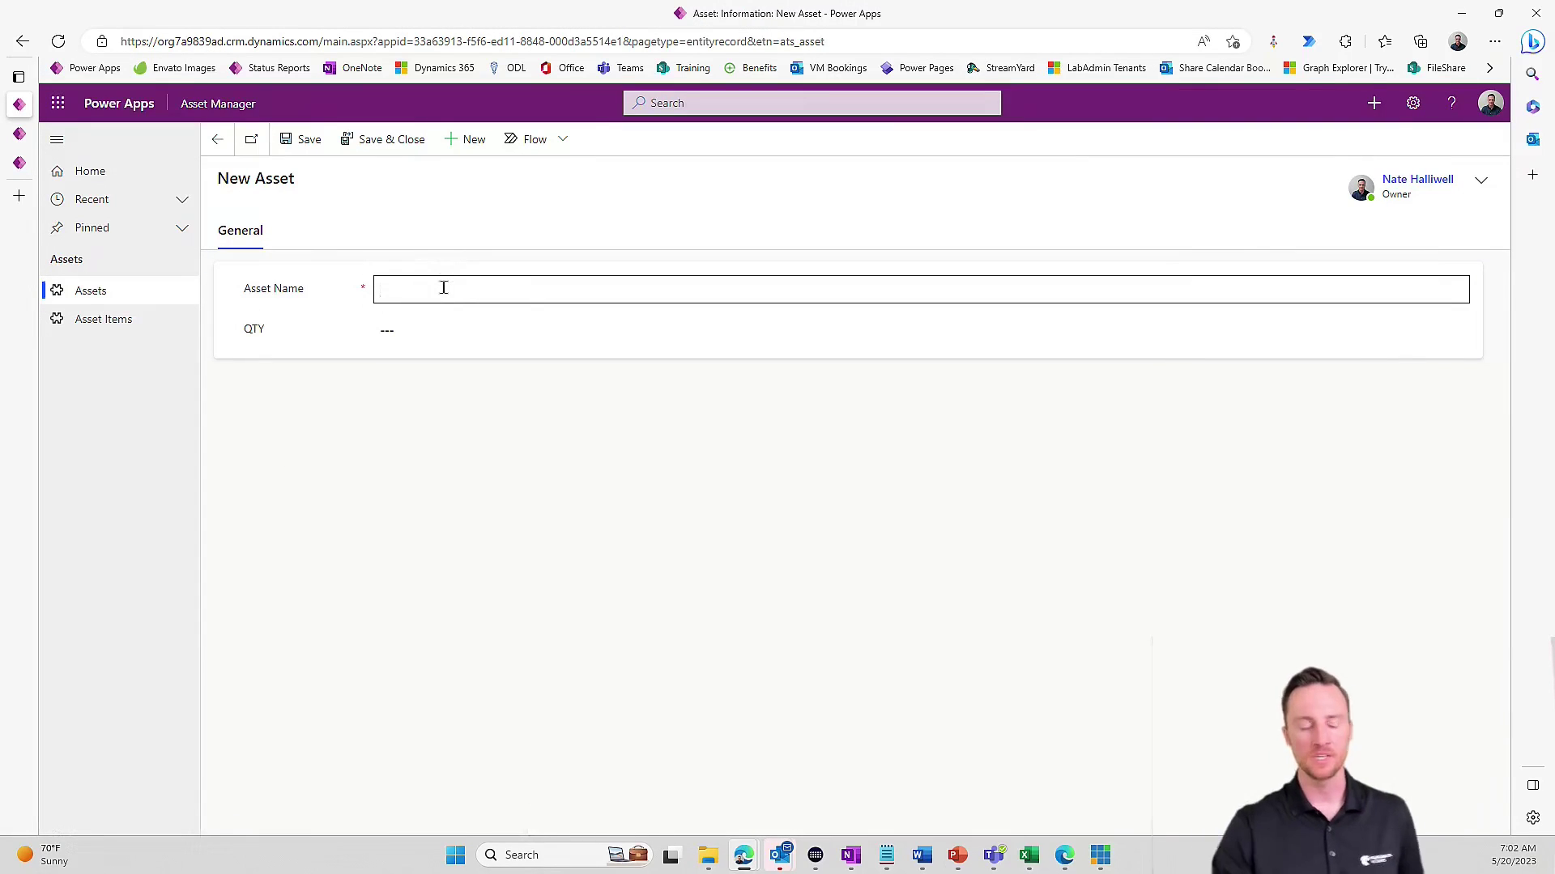
type("Lenovo Example")
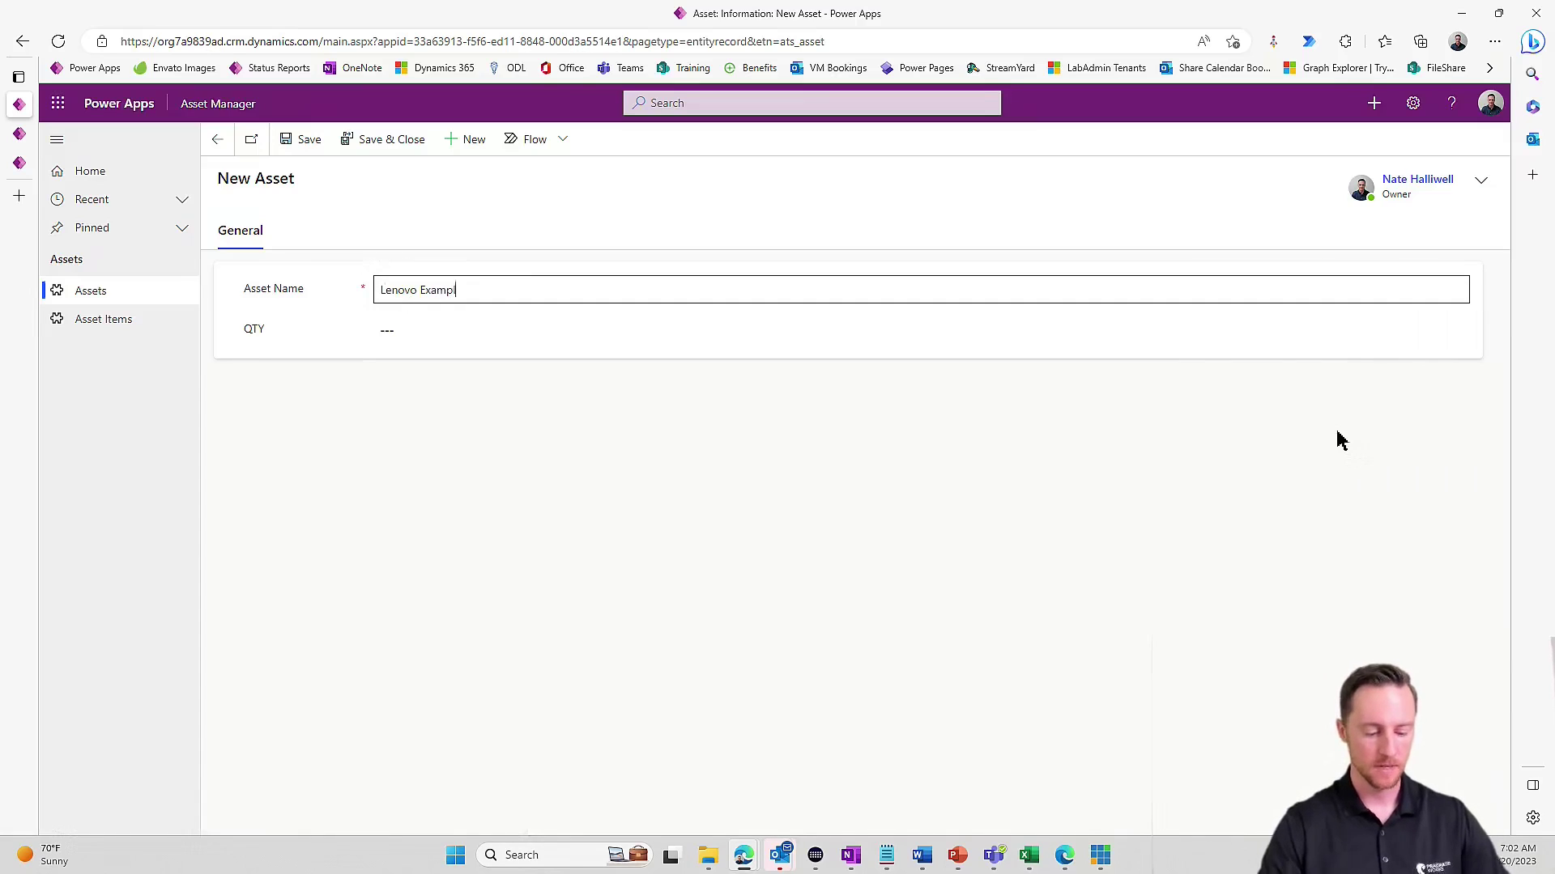
double_click(462, 292)
type("Legion")
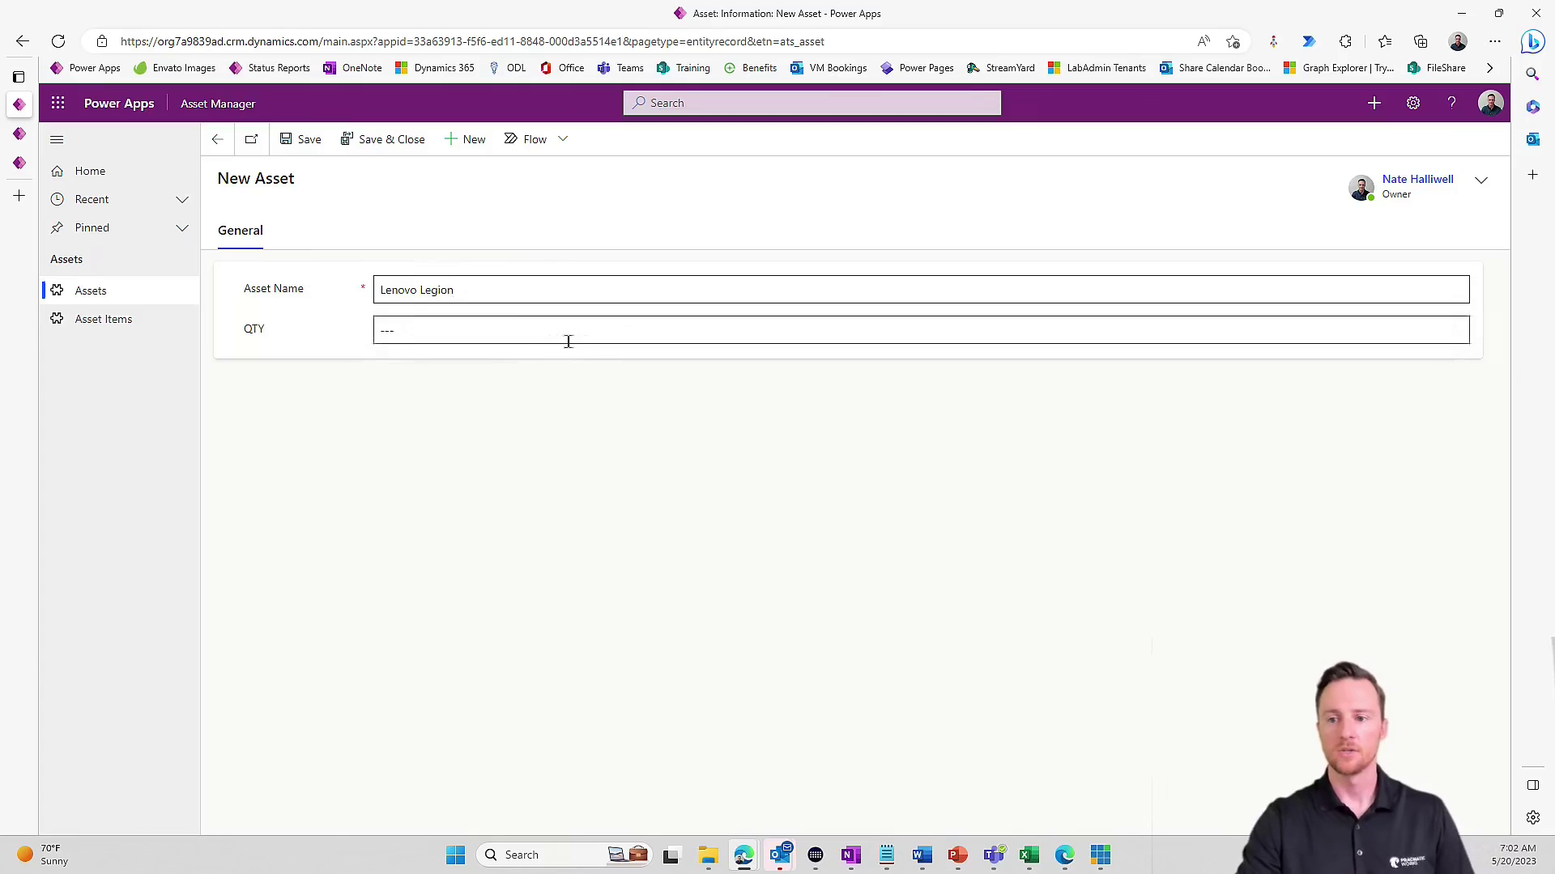
left_click(542, 333)
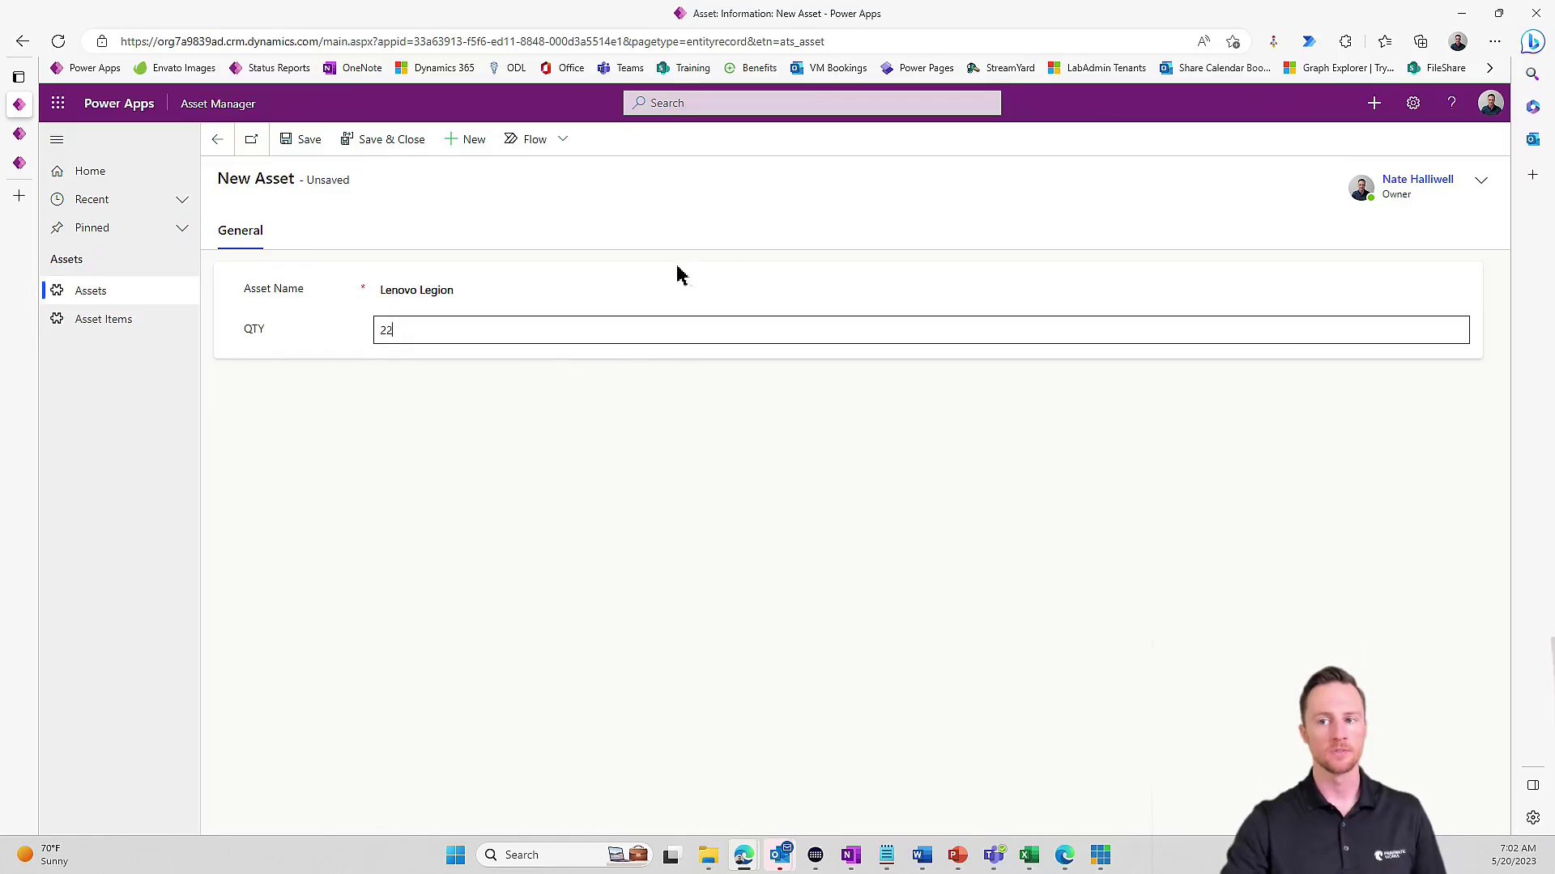
left_click(373, 141)
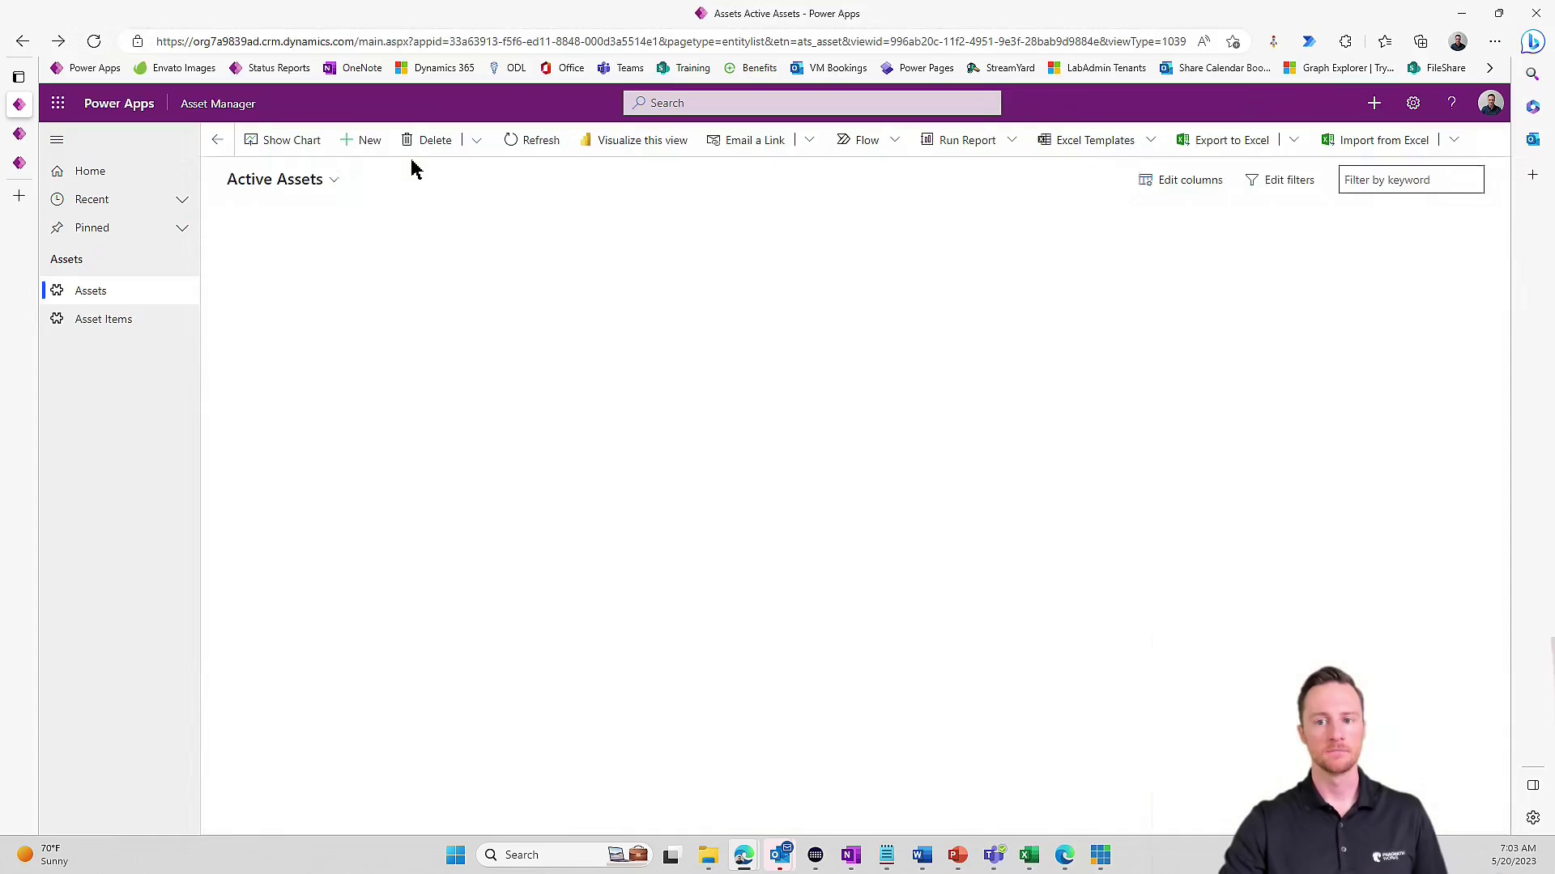
- Refresh the Asset Items list until all 22 Lenovo Legion child items appear
left_click(125, 328)
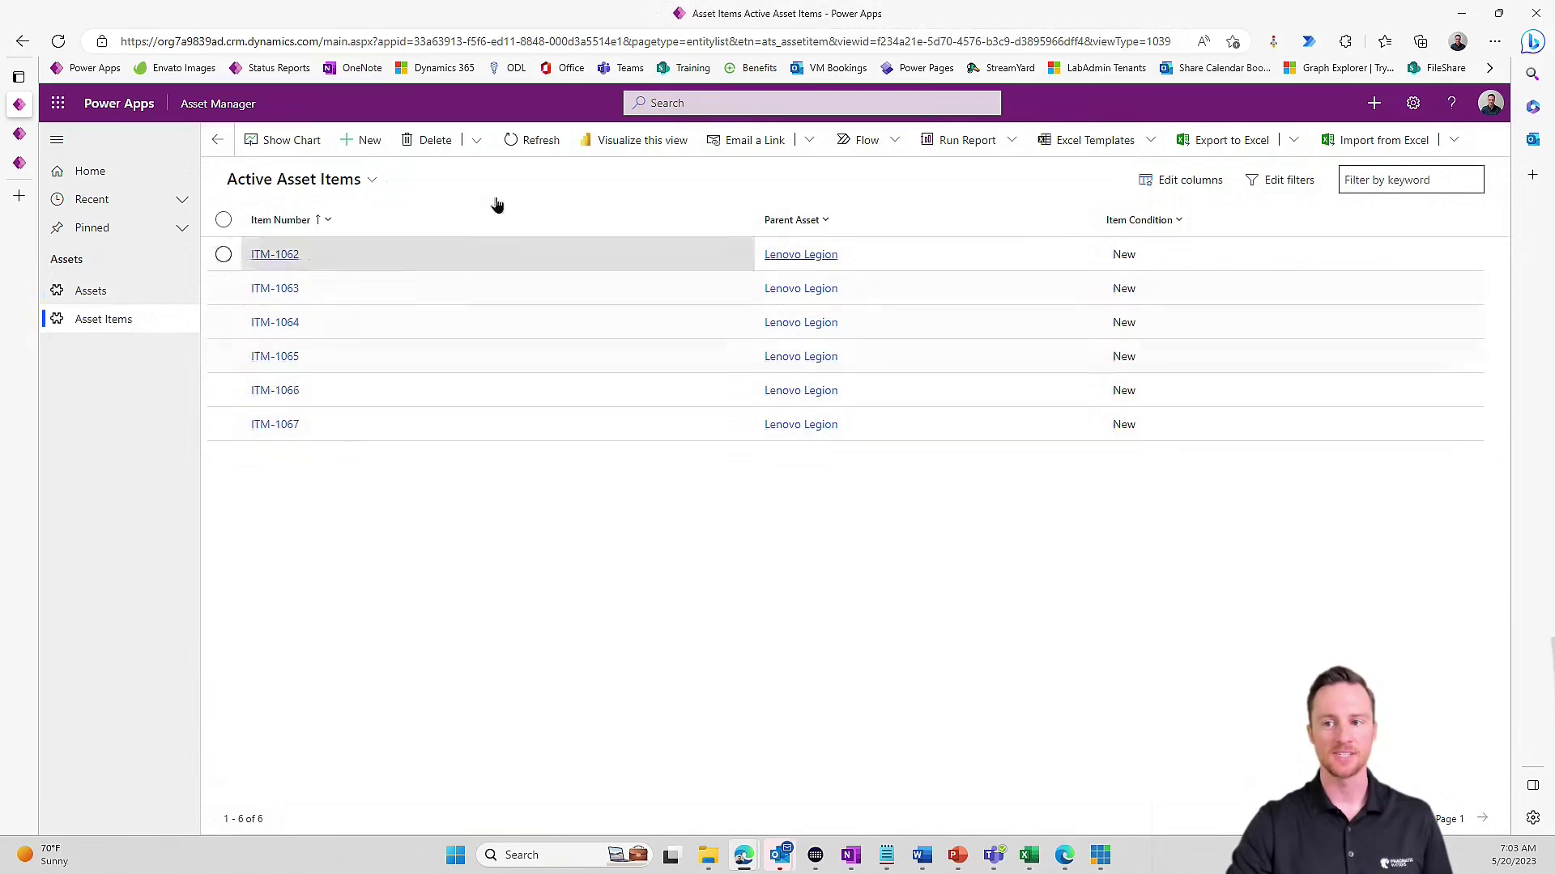
left_click(534, 144)
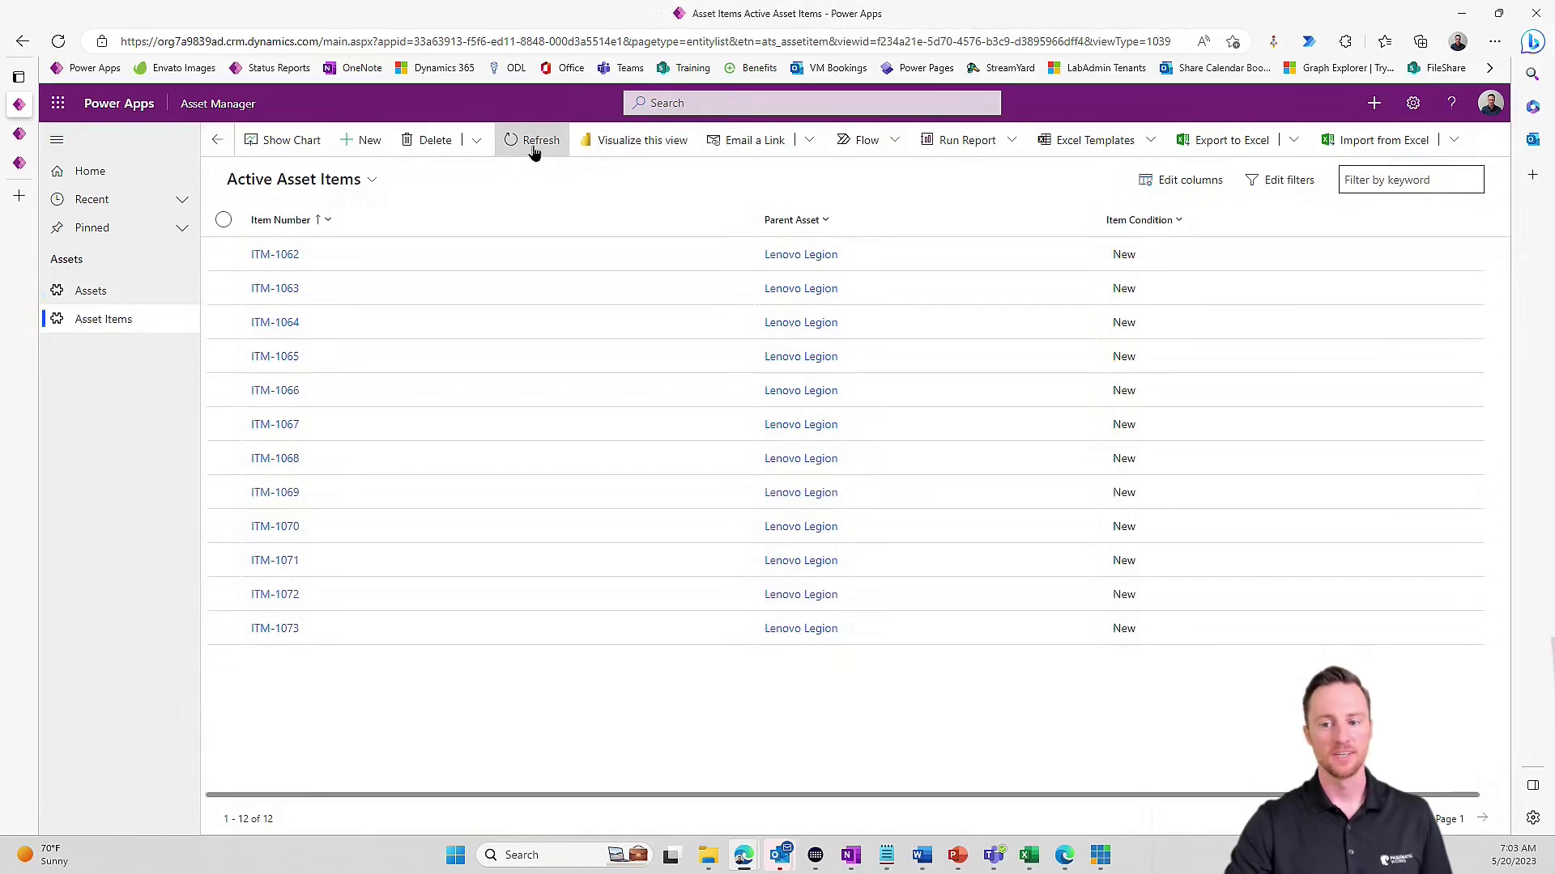
left_click(535, 151)
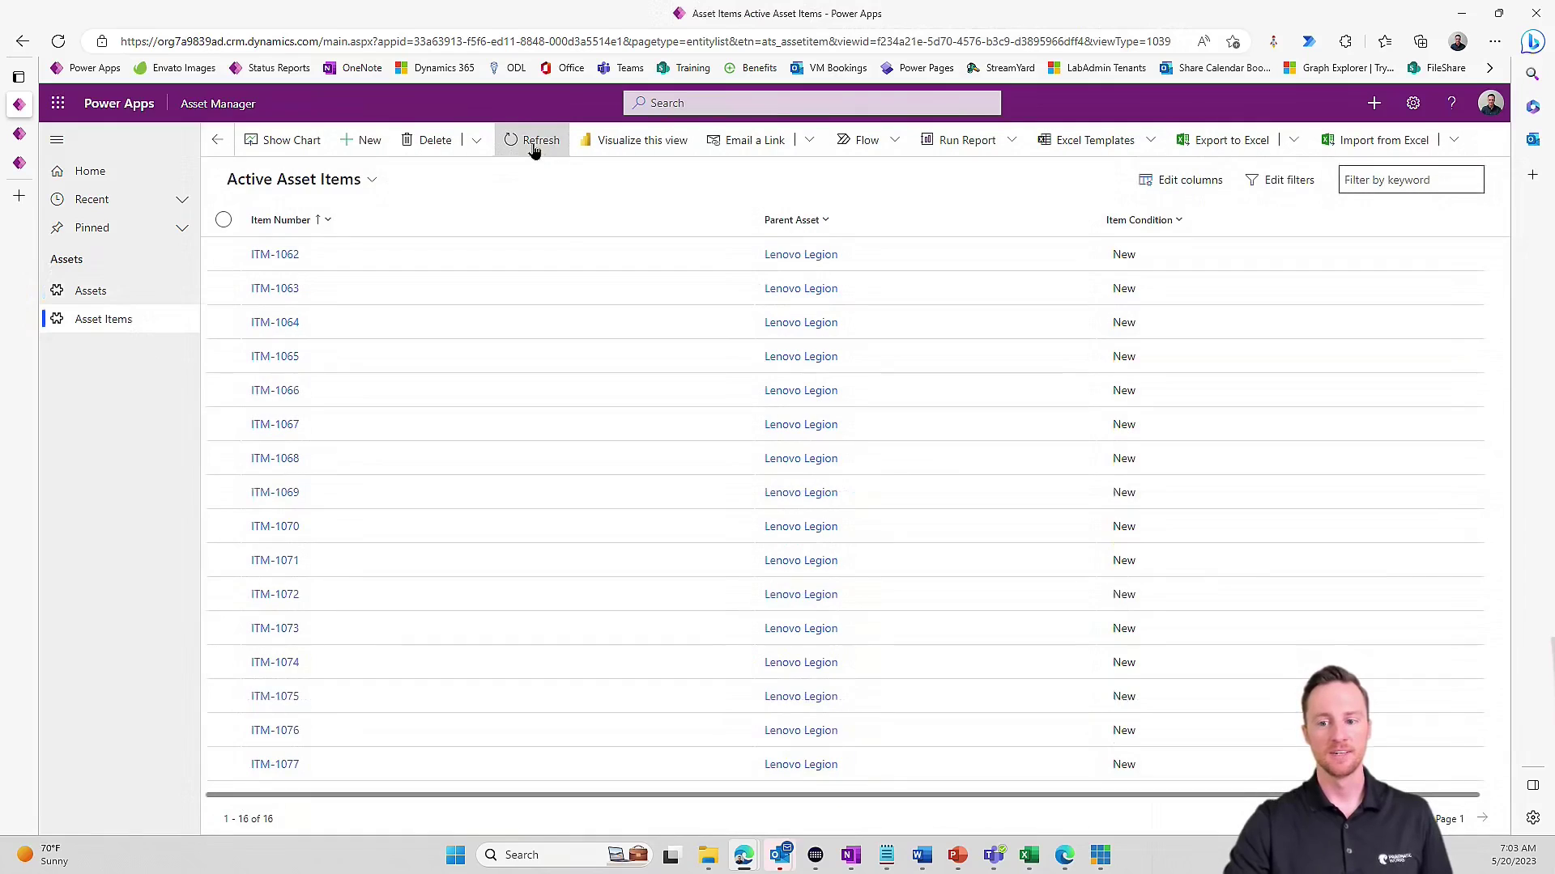
left_click(534, 151)
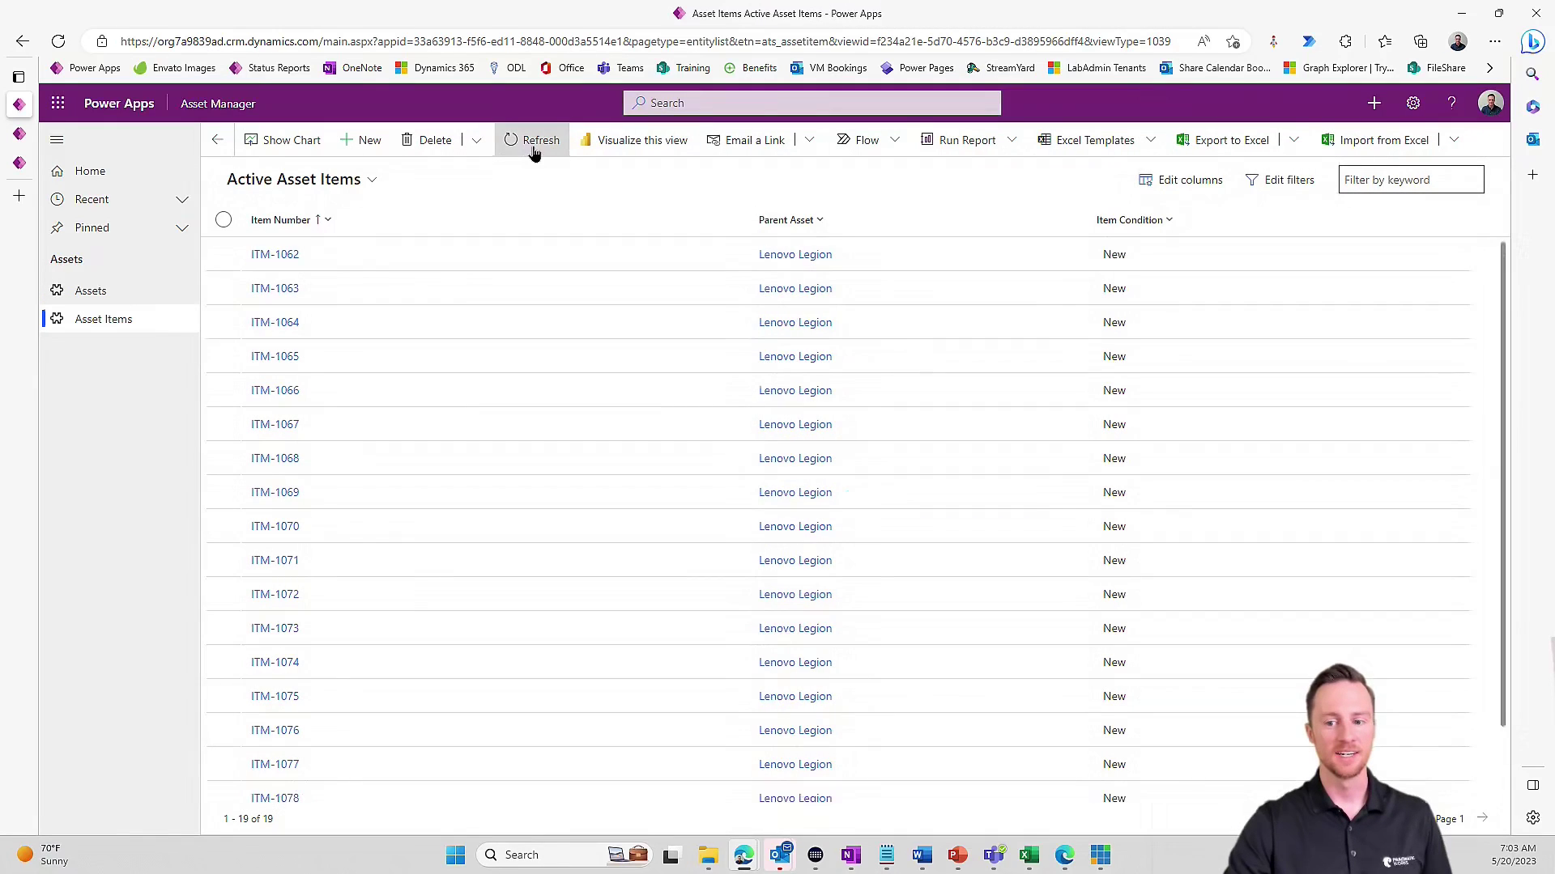
left_click(532, 151)
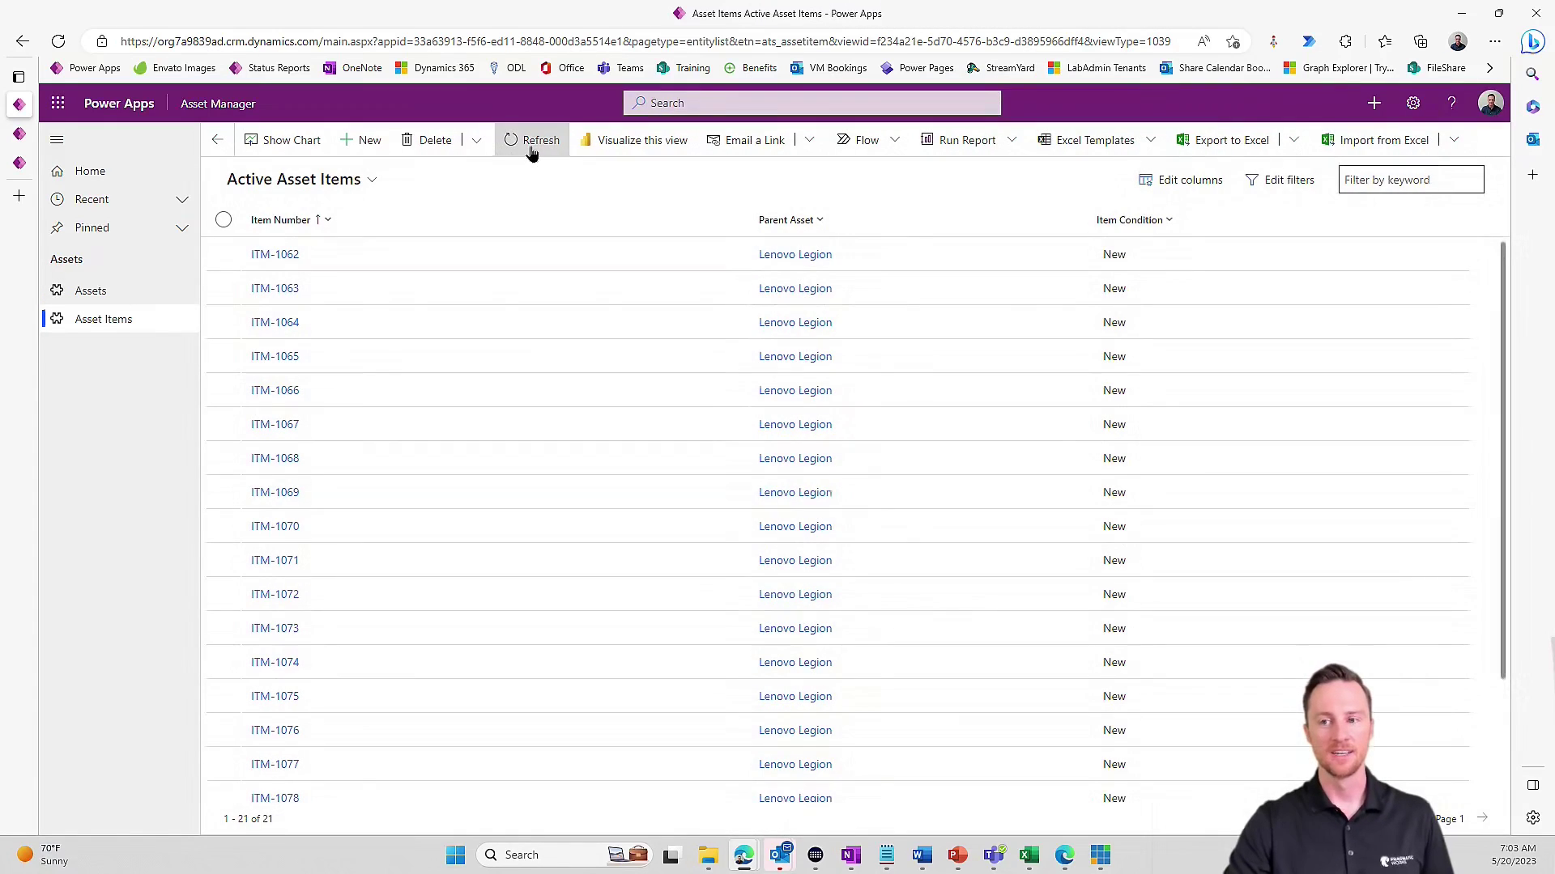
left_click(532, 153)
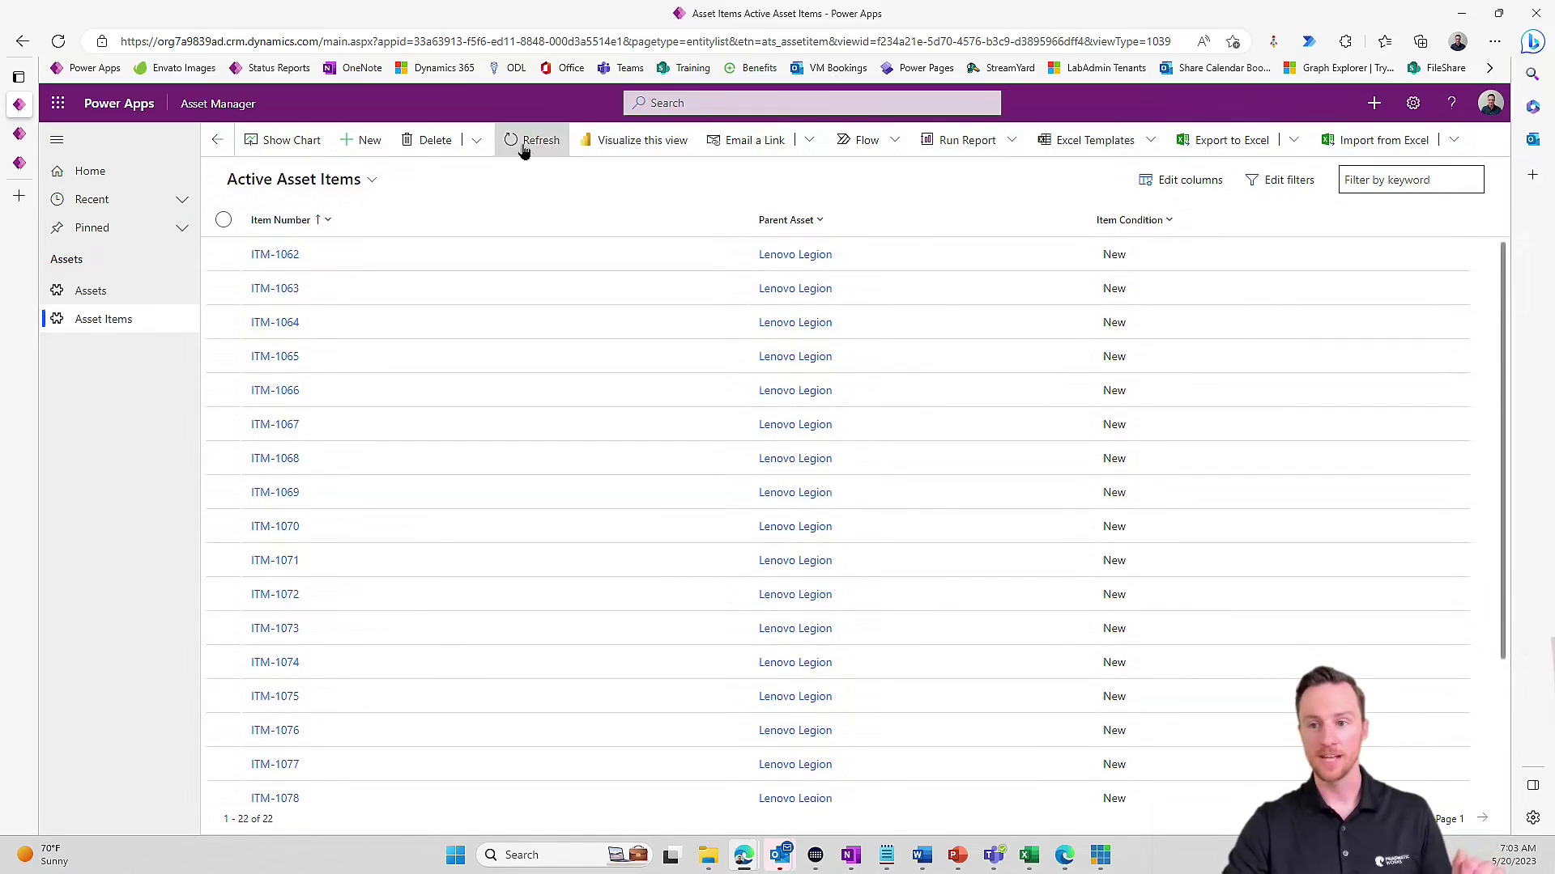
left_click(524, 152)
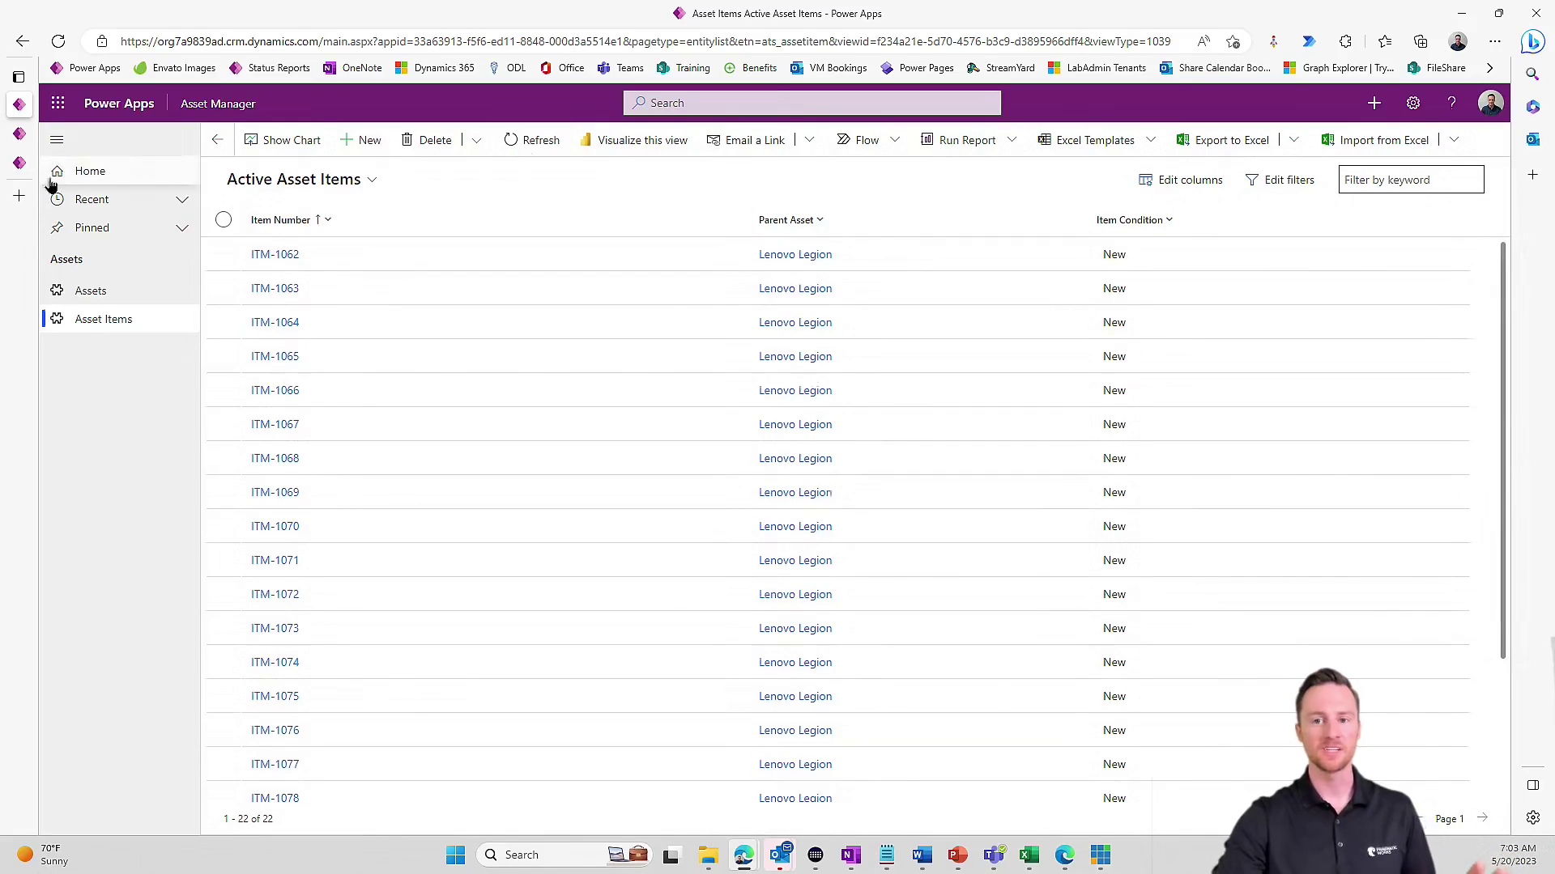
left_click(19, 164)
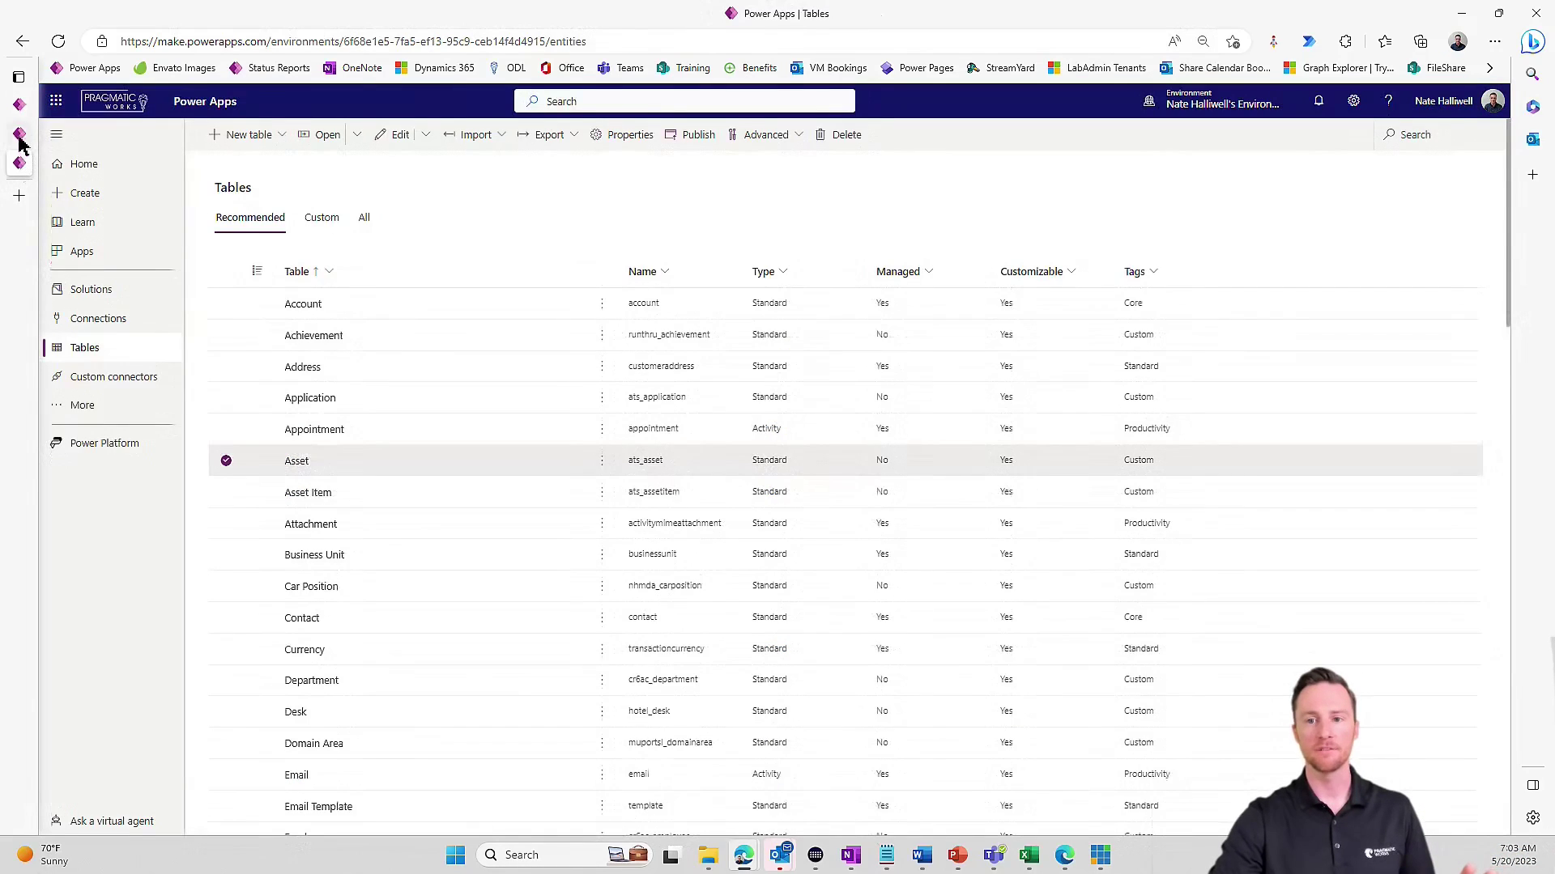
- Open the run, expand the Do until loop and trigger, and check QTY is 22
left_click(19, 133)
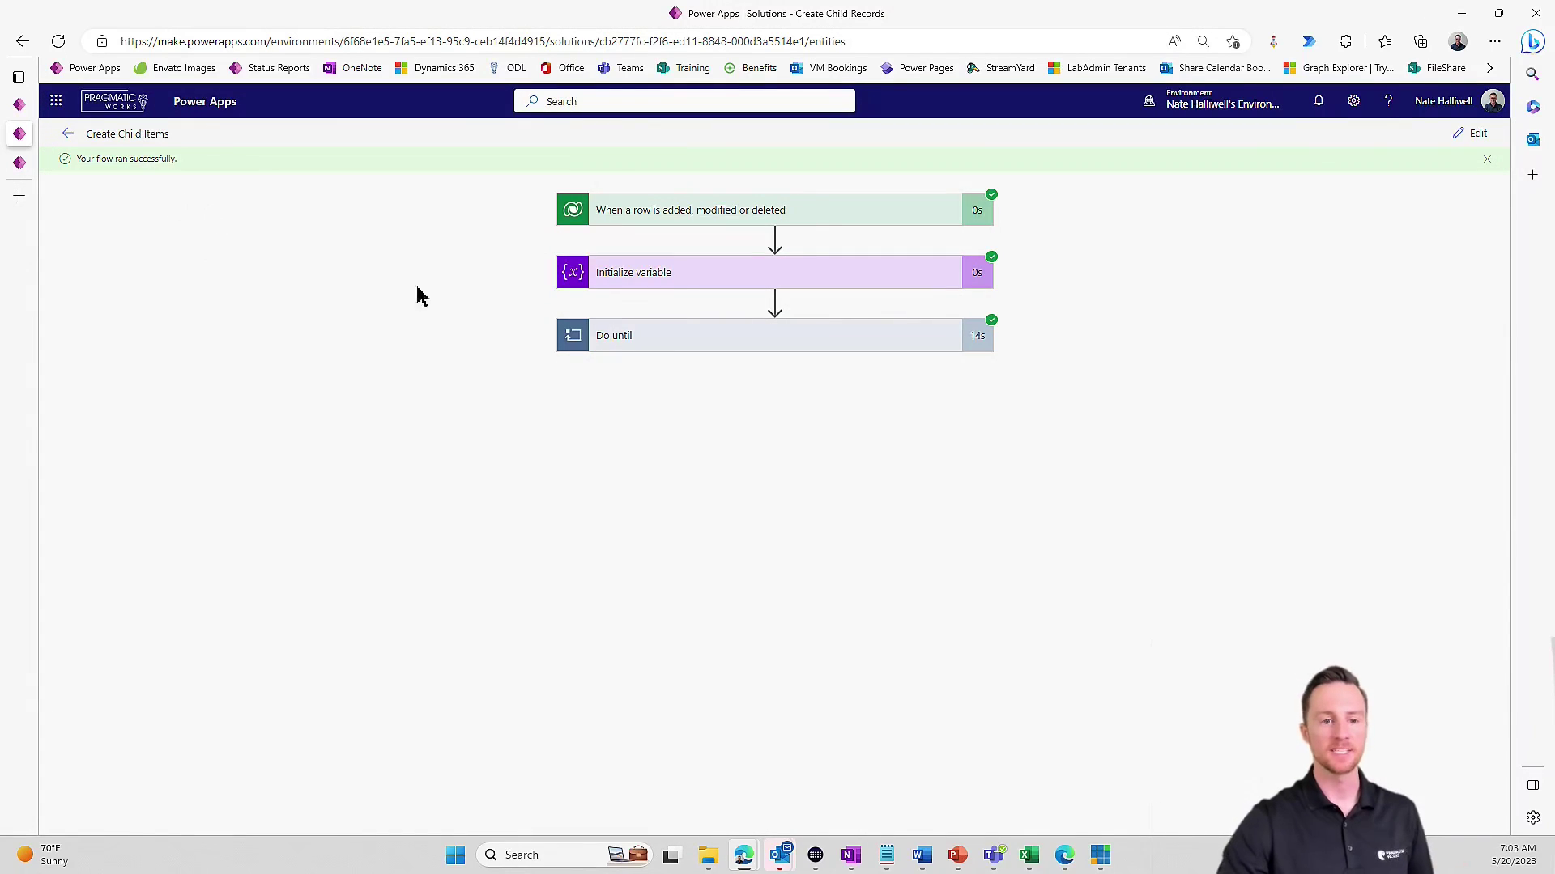
left_click(622, 348)
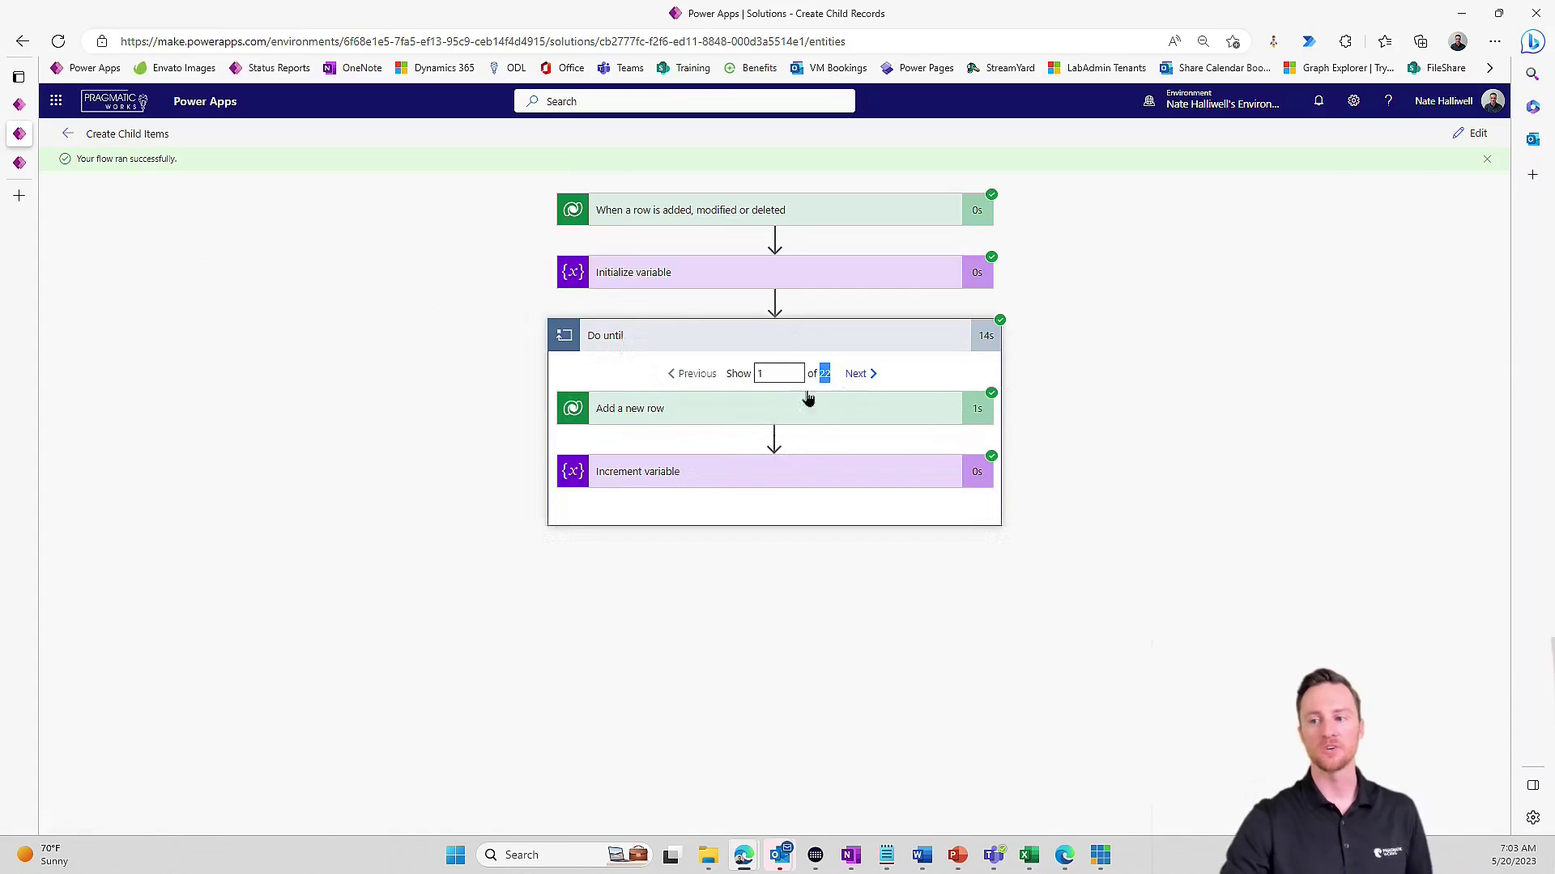
left_click(791, 224)
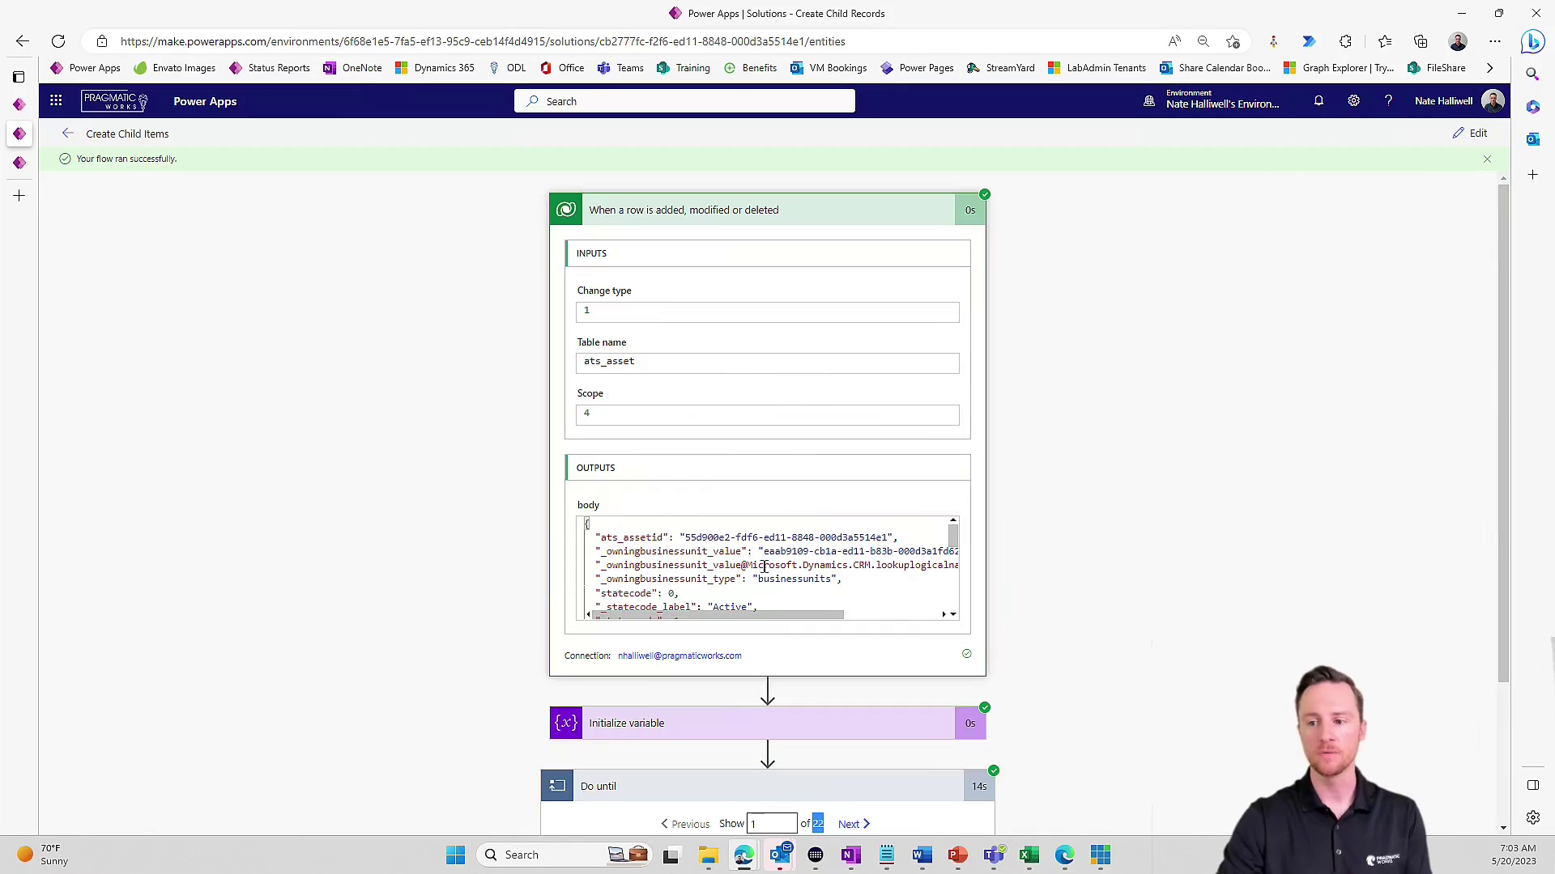
scroll(764, 566, "down", 3)
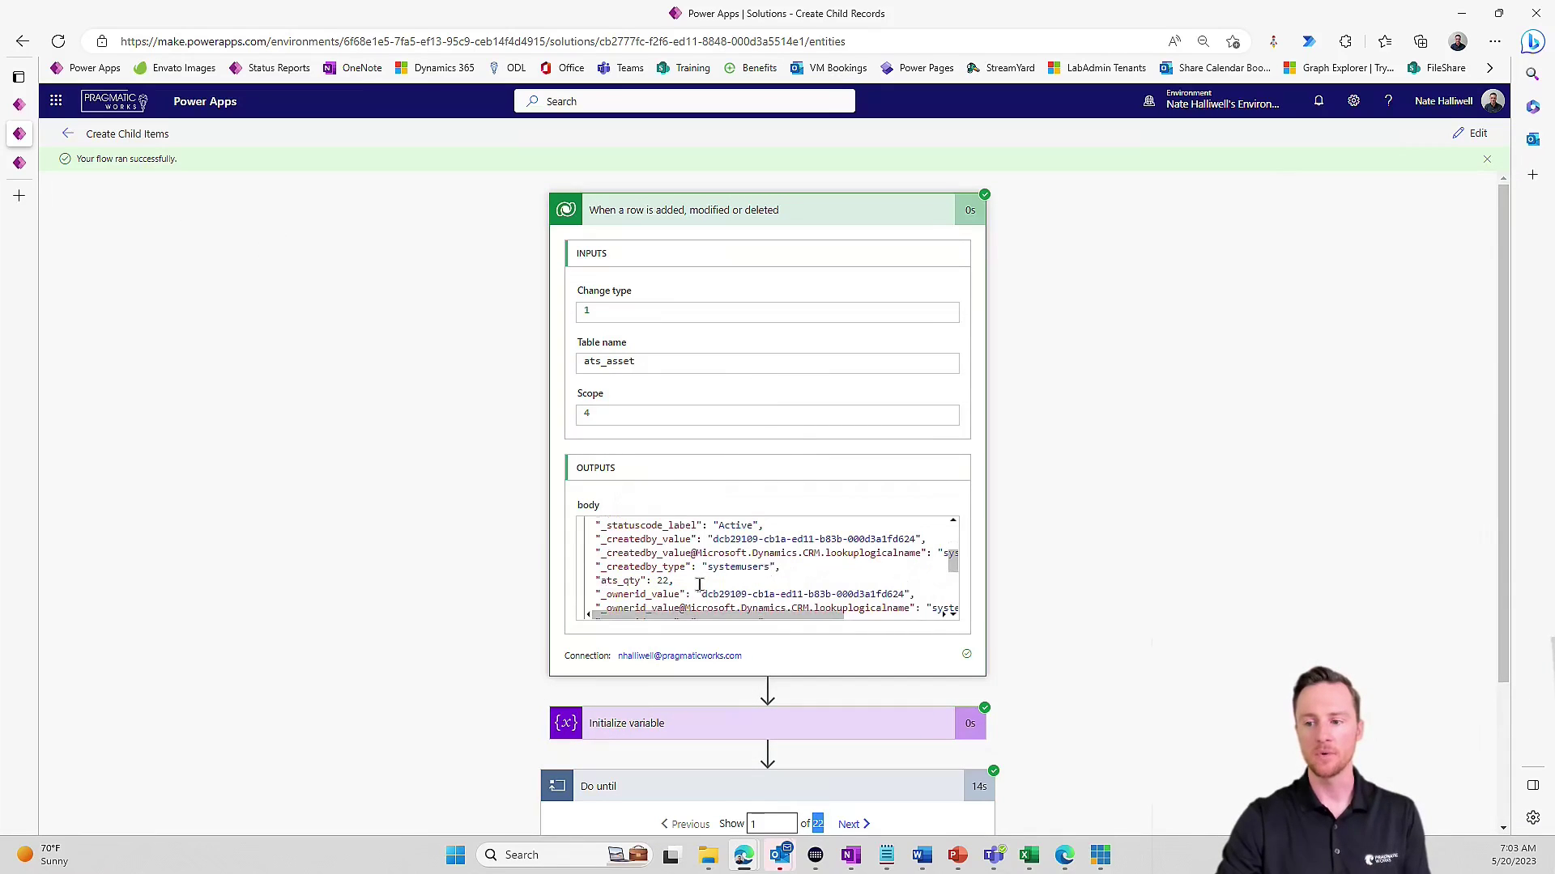
left_click_drag(659, 582, 673, 581)
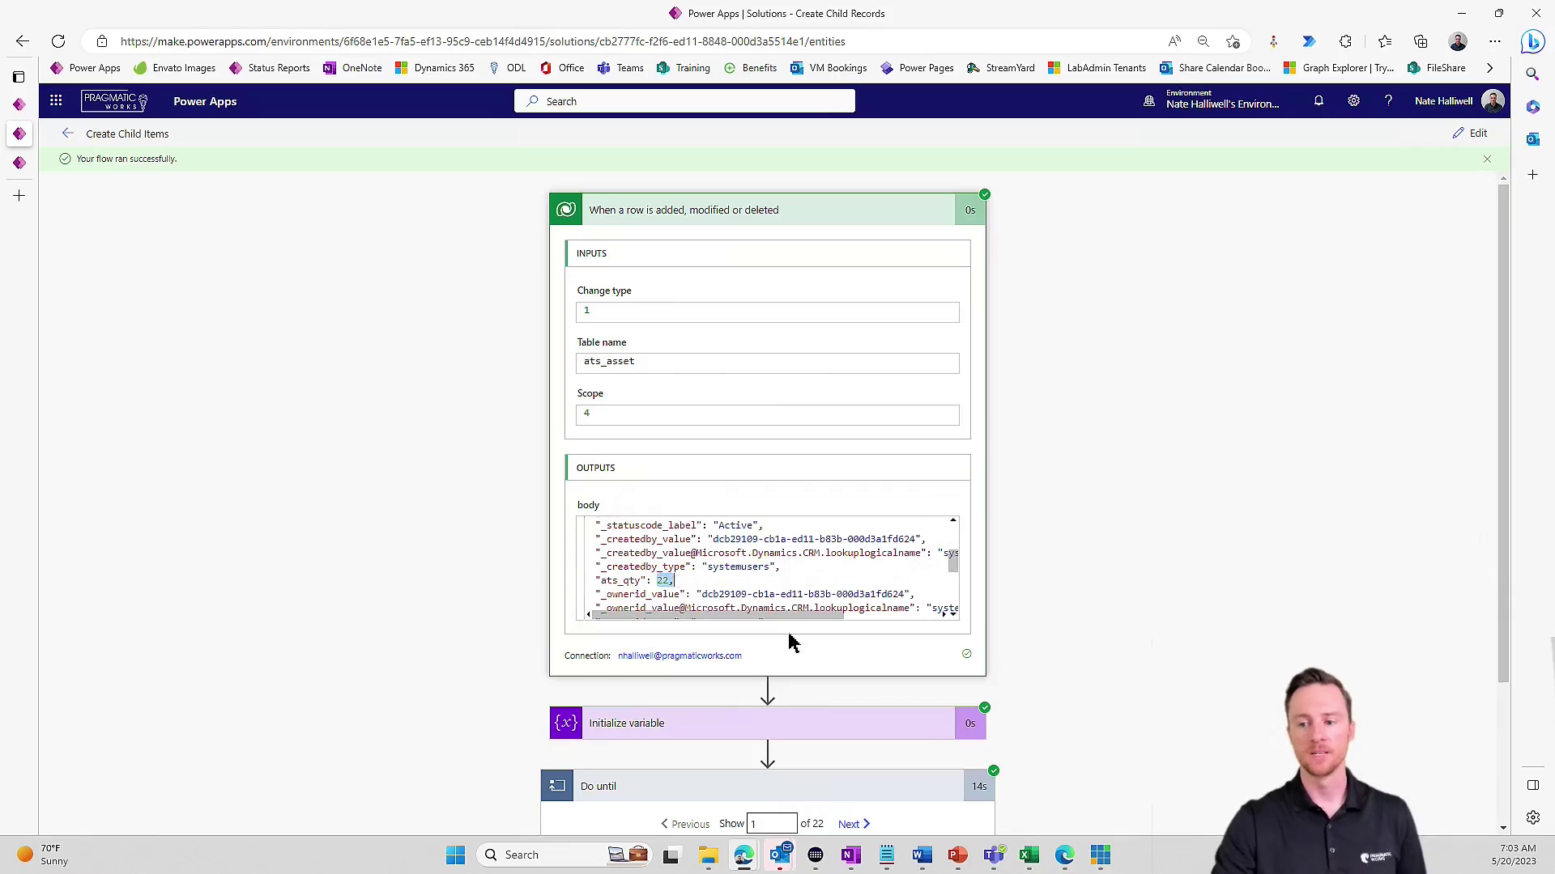
- Inspect the Initialize variable and Increment variable steps' inputs and outputs
left_click(804, 724)
scroll(618, 638, "down", 5)
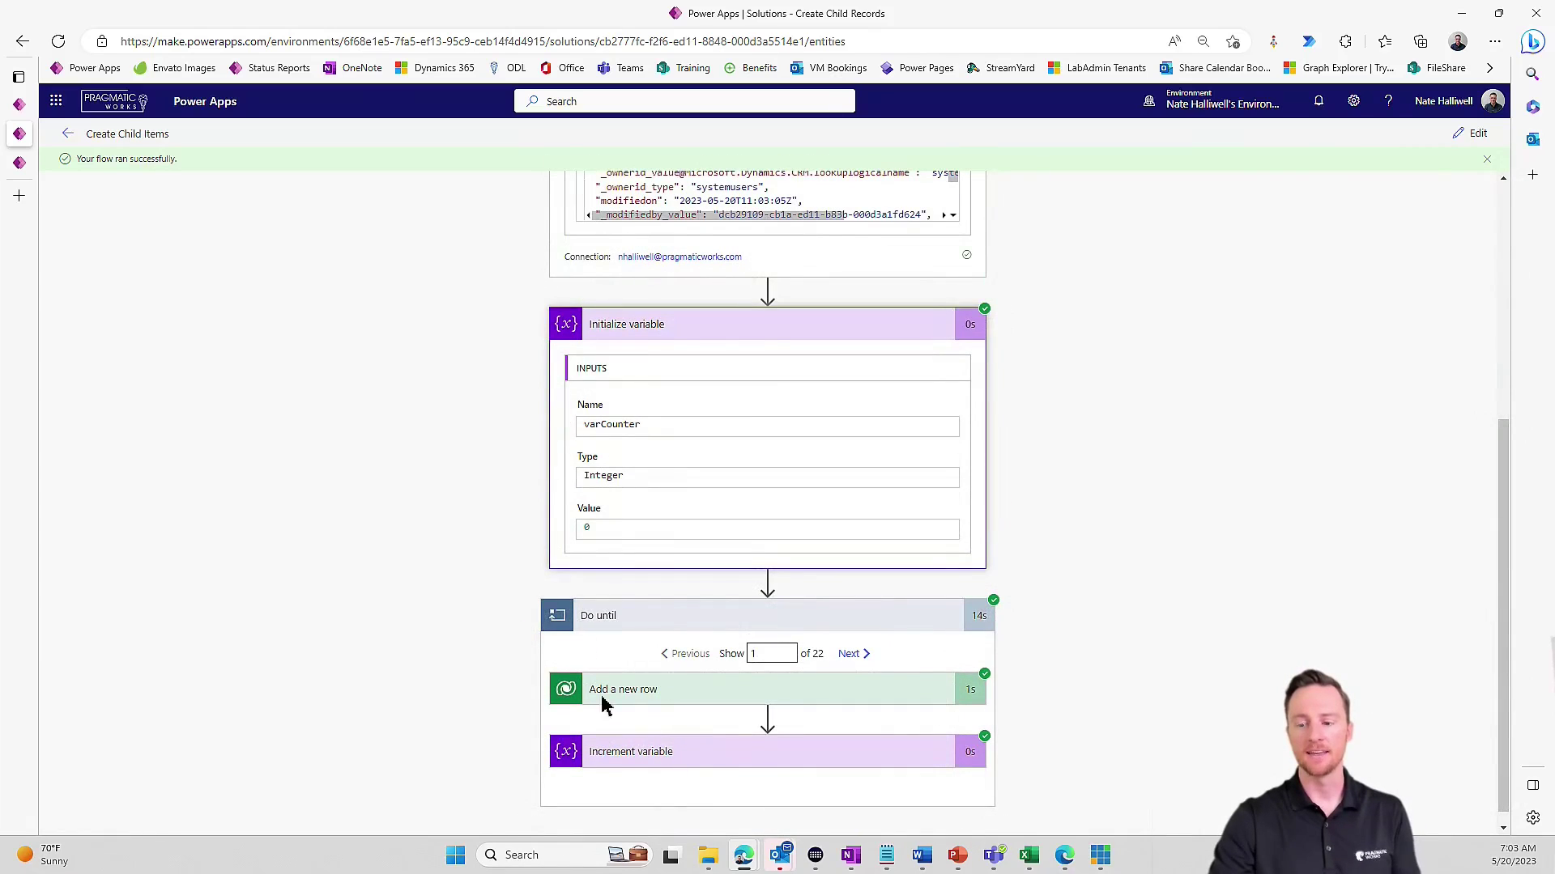
scroll(608, 704, "down", 1)
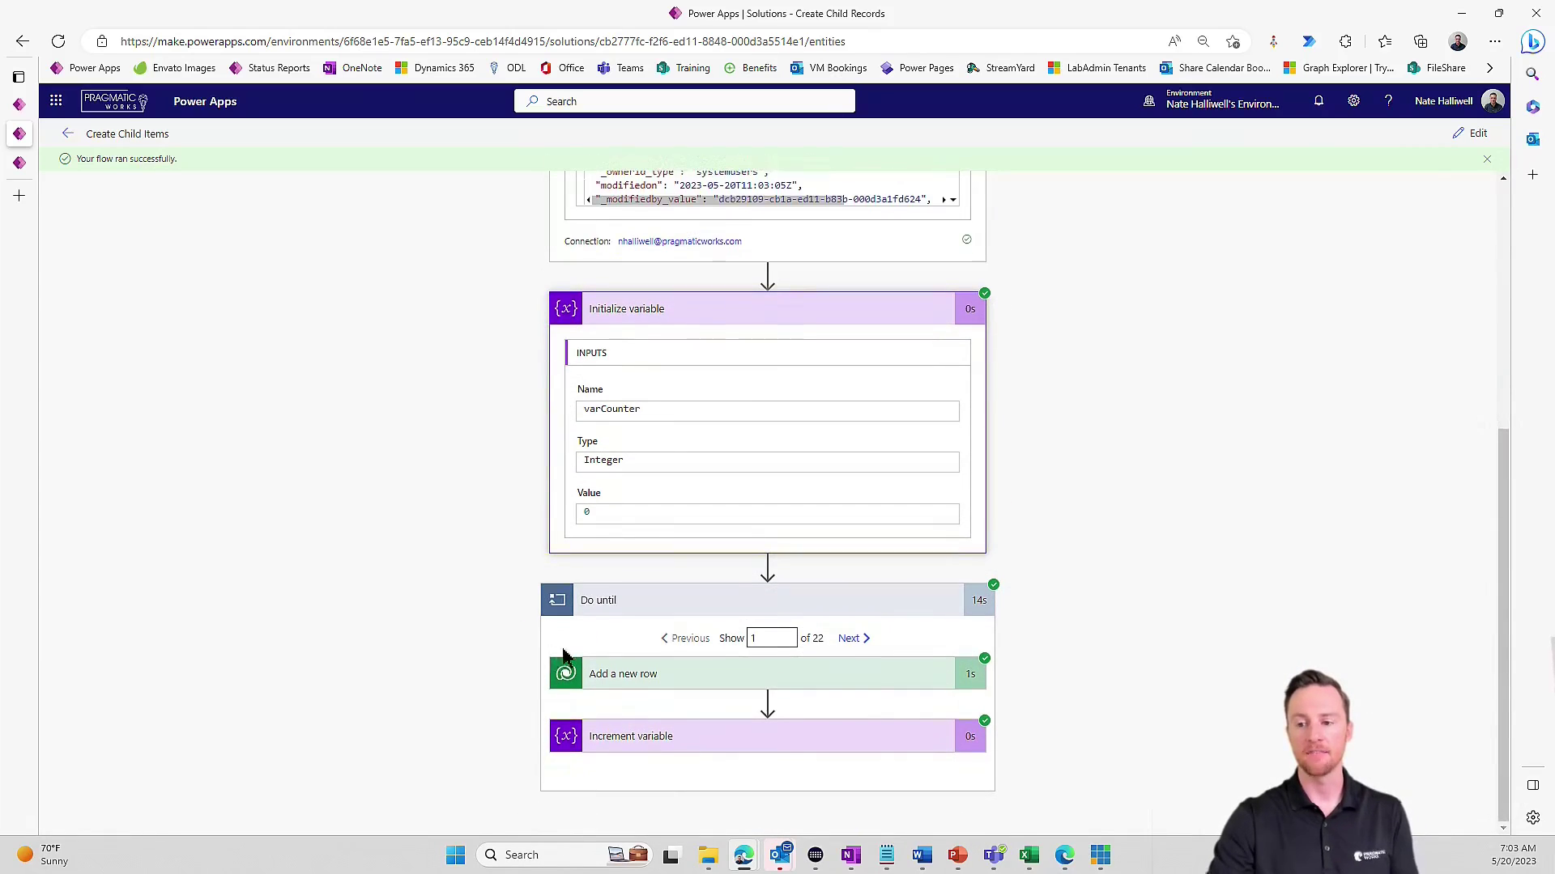
left_click(646, 733)
scroll(467, 634, "down", 3)
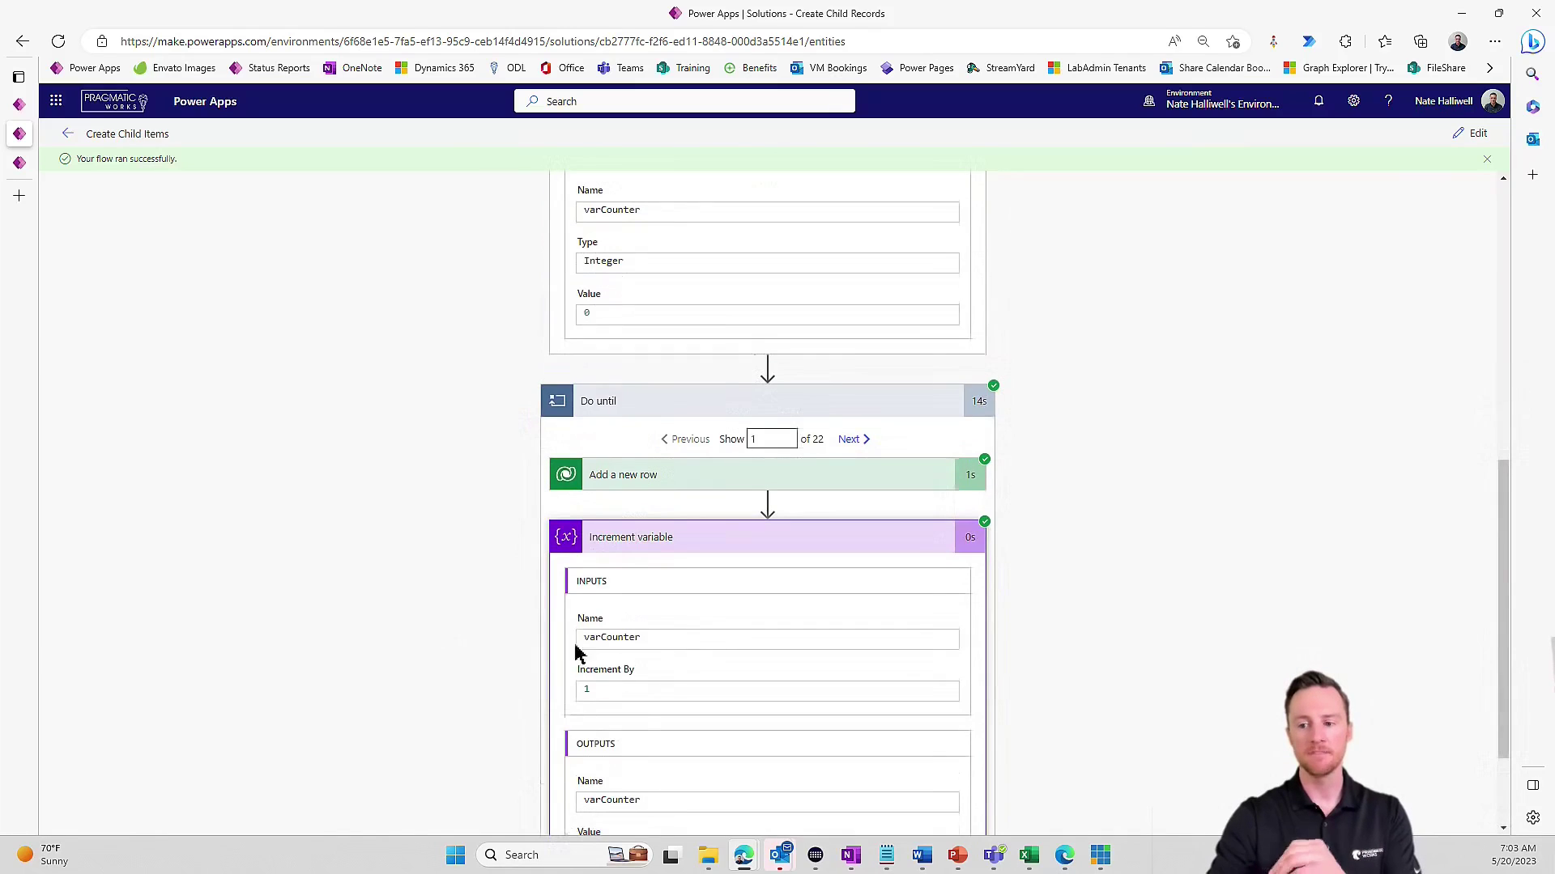
scroll(631, 696, "down", 1)
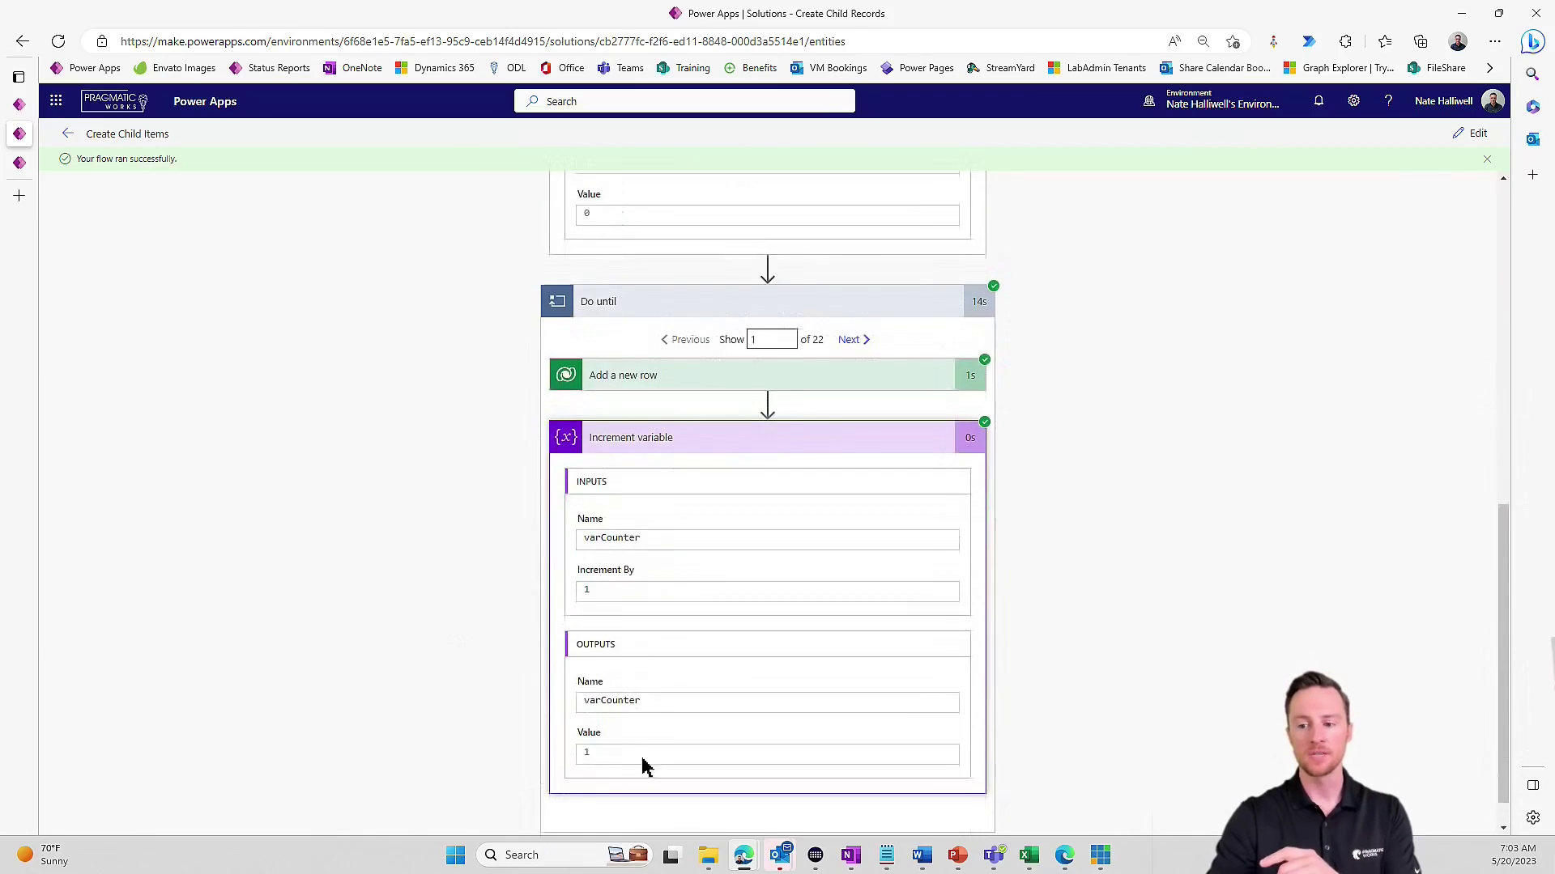
double_click(589, 753)
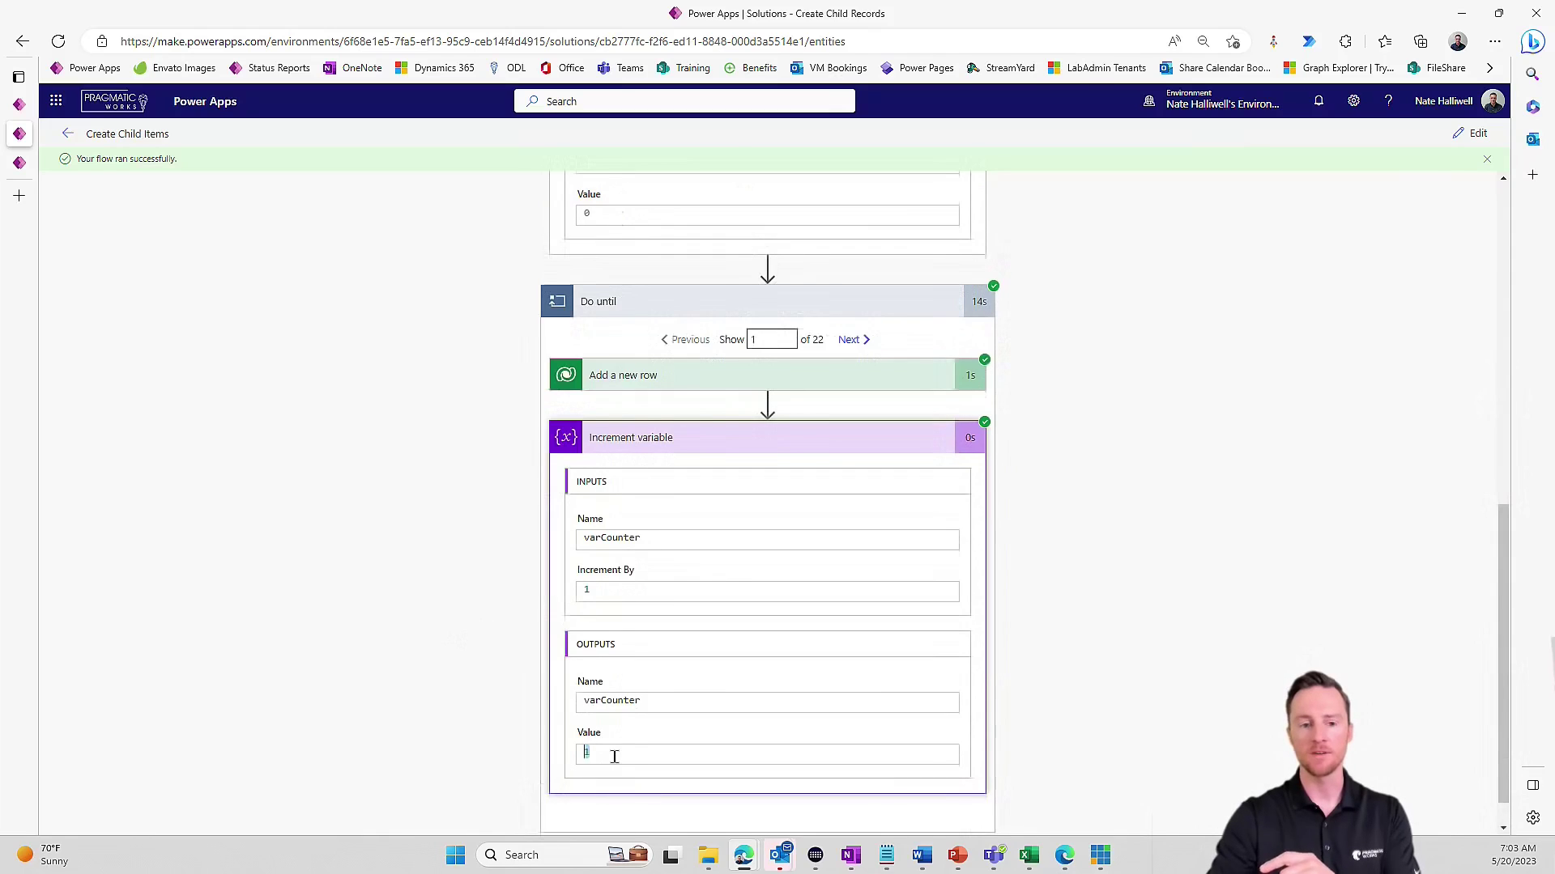